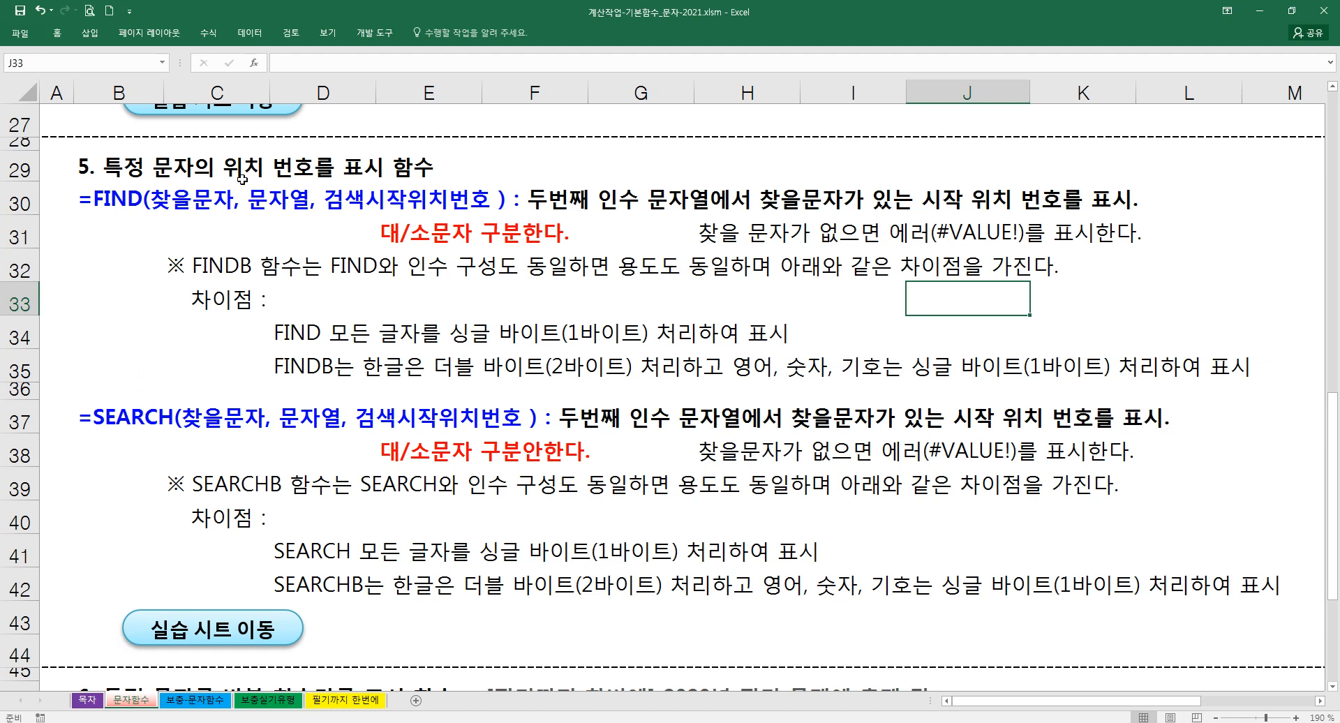
# - Enter the sample text 컴도사초이 in cell G29 and select only its character 초
pyautogui.click(607, 161)
pyautogui.write('컴도사초이')
pyautogui.press('Left')
pyautogui.press('Left')
pyautogui.hotkey('shift', 'Right')
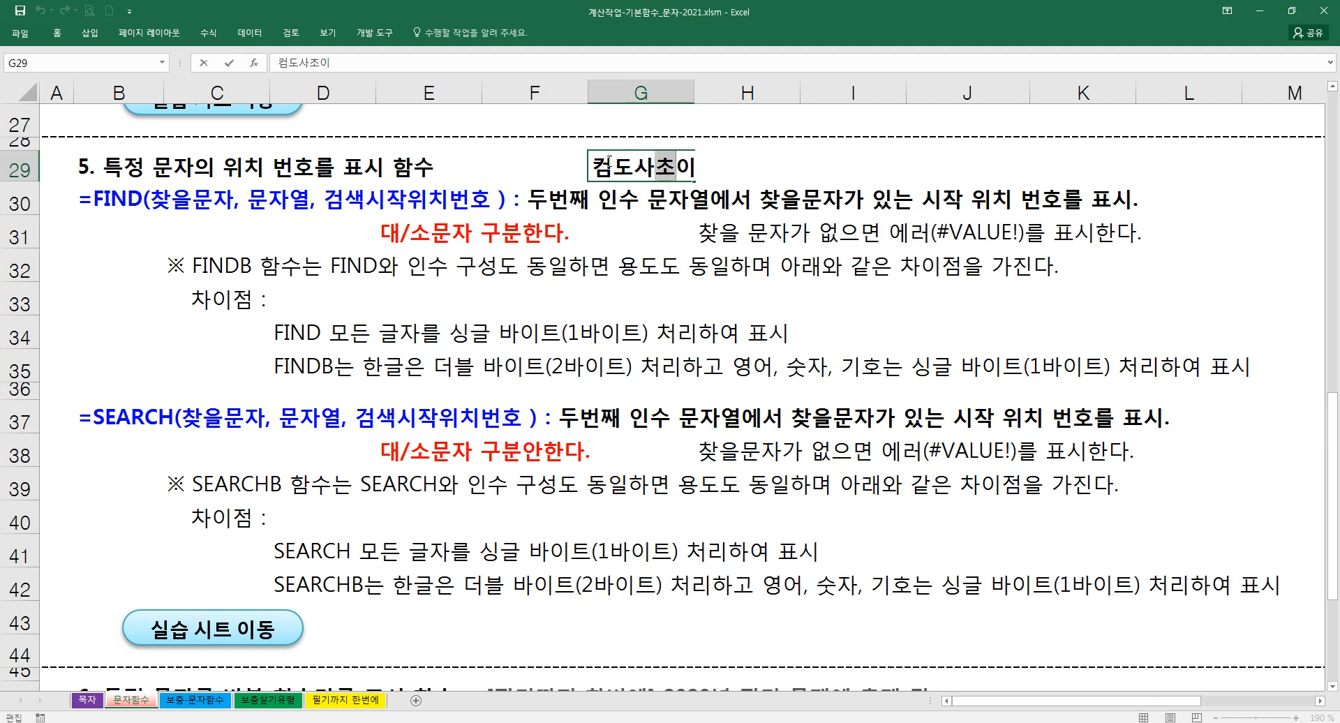
# - Select the first four characters of the sample text in G29, then clear the cell
pyautogui.press('Left')
pyautogui.press('Left')
pyautogui.press('Left')
pyautogui.press('Left')
pyautogui.hotkey('shift', 'Right')
pyautogui.hotkey('shift', 'Right')
pyautogui.hotkey('shift', 'Right')
pyautogui.hotkey('shift', 'Right')
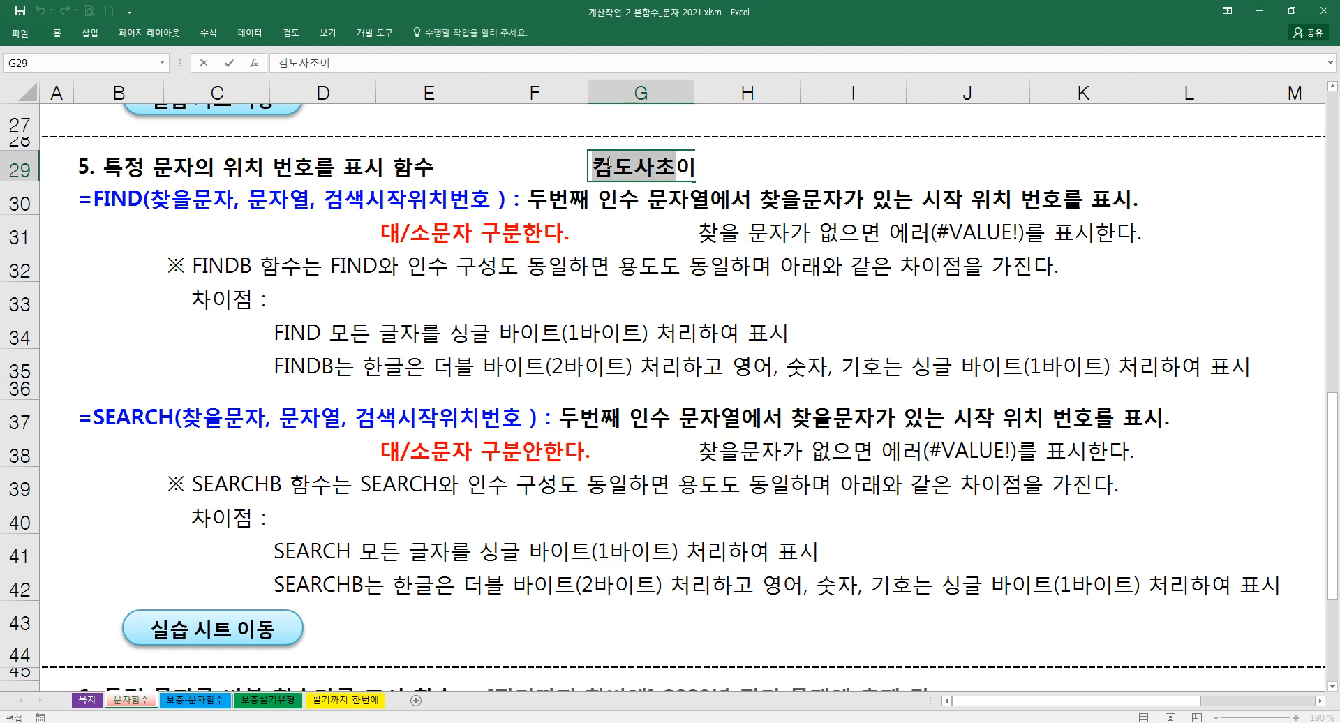
pyautogui.press('Escape')
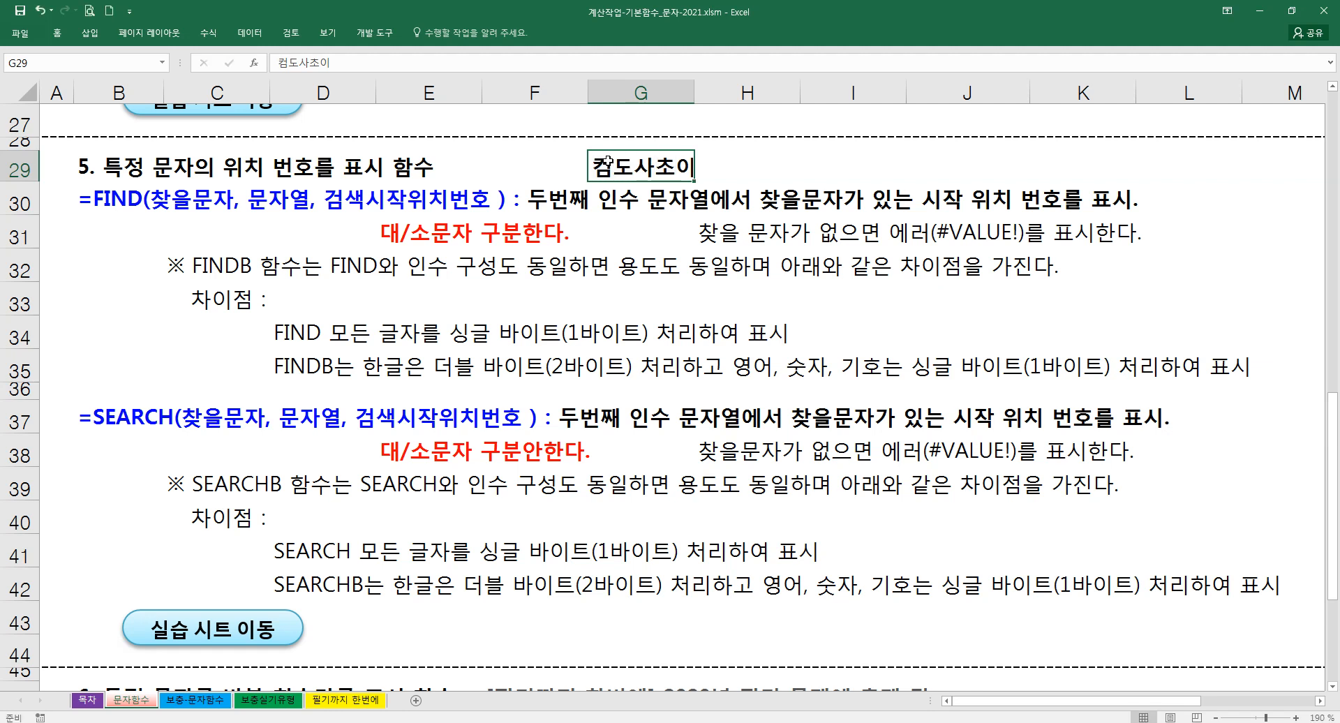
pyautogui.press('Delete')
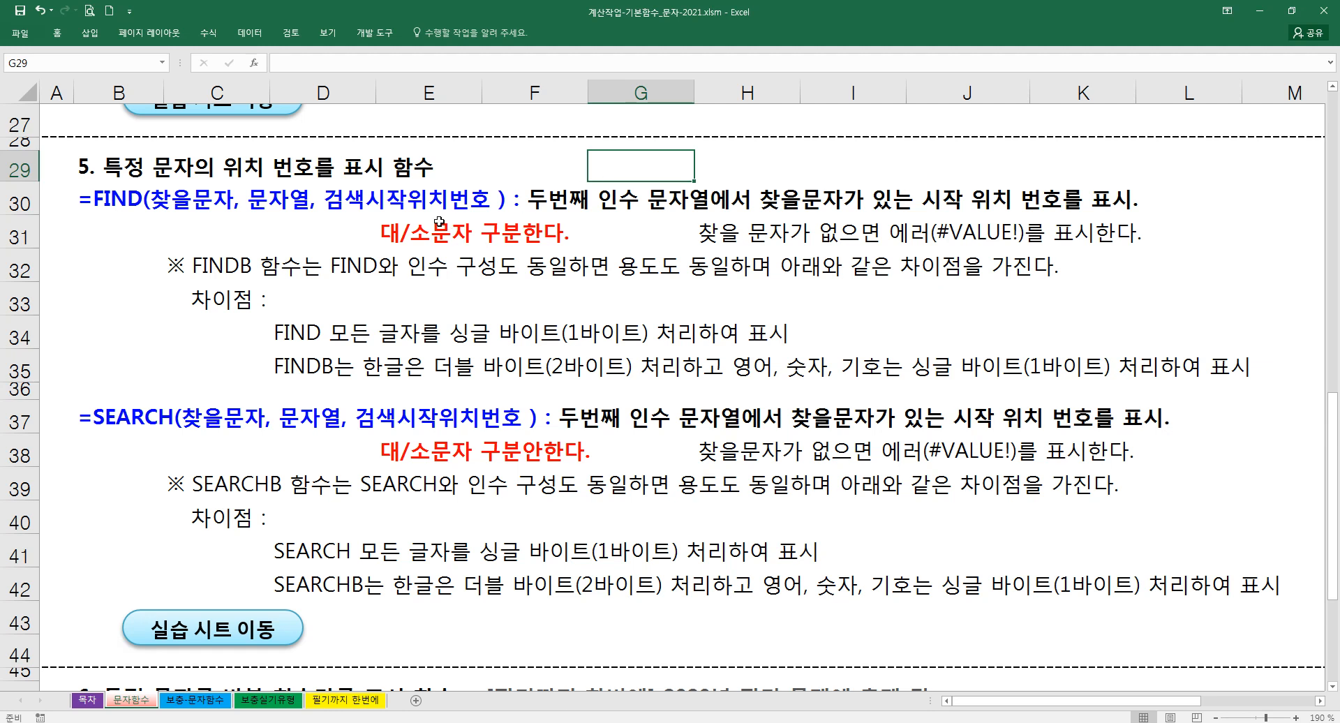
# - Examine the case-sensitivity notes under FIND and SEARCH and the FINDB note in row 32
pyautogui.moveTo(402, 239); pyautogui.dragTo(535, 242)
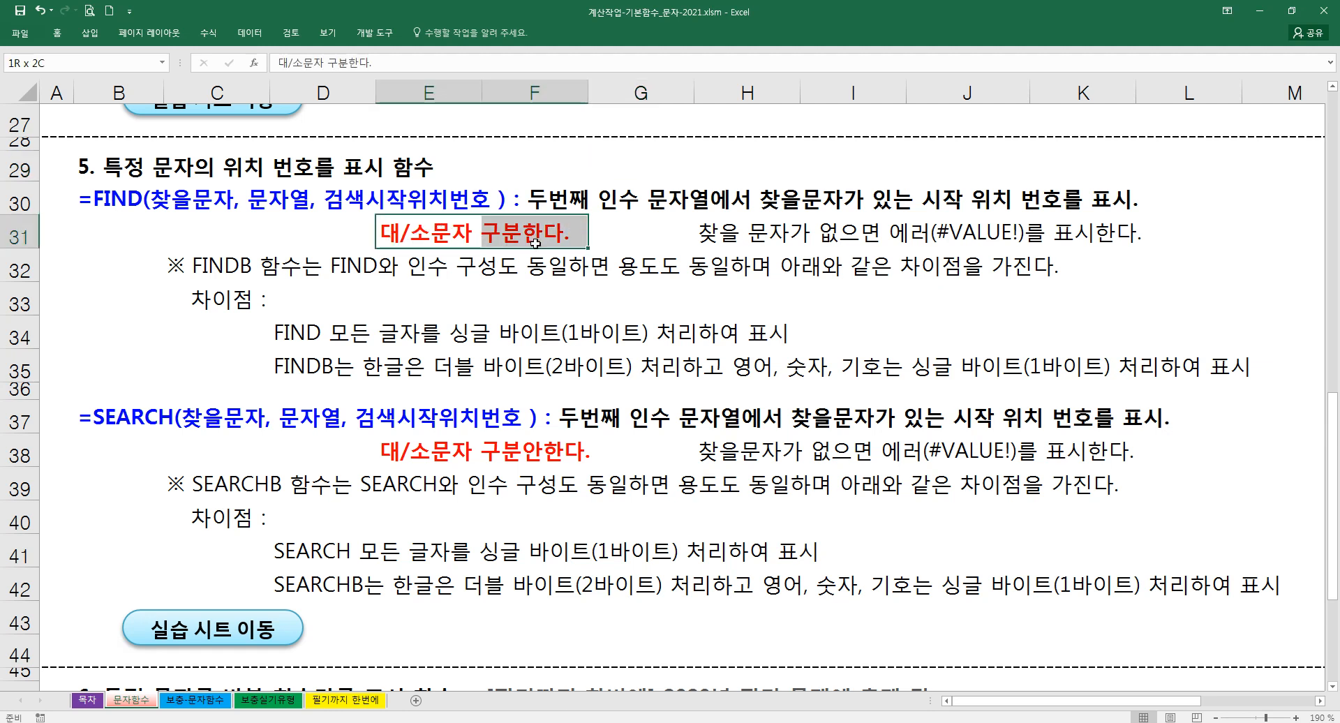
pyautogui.moveTo(392, 458); pyautogui.dragTo(554, 468)
pyautogui.click(486, 451)
pyautogui.click(405, 457)
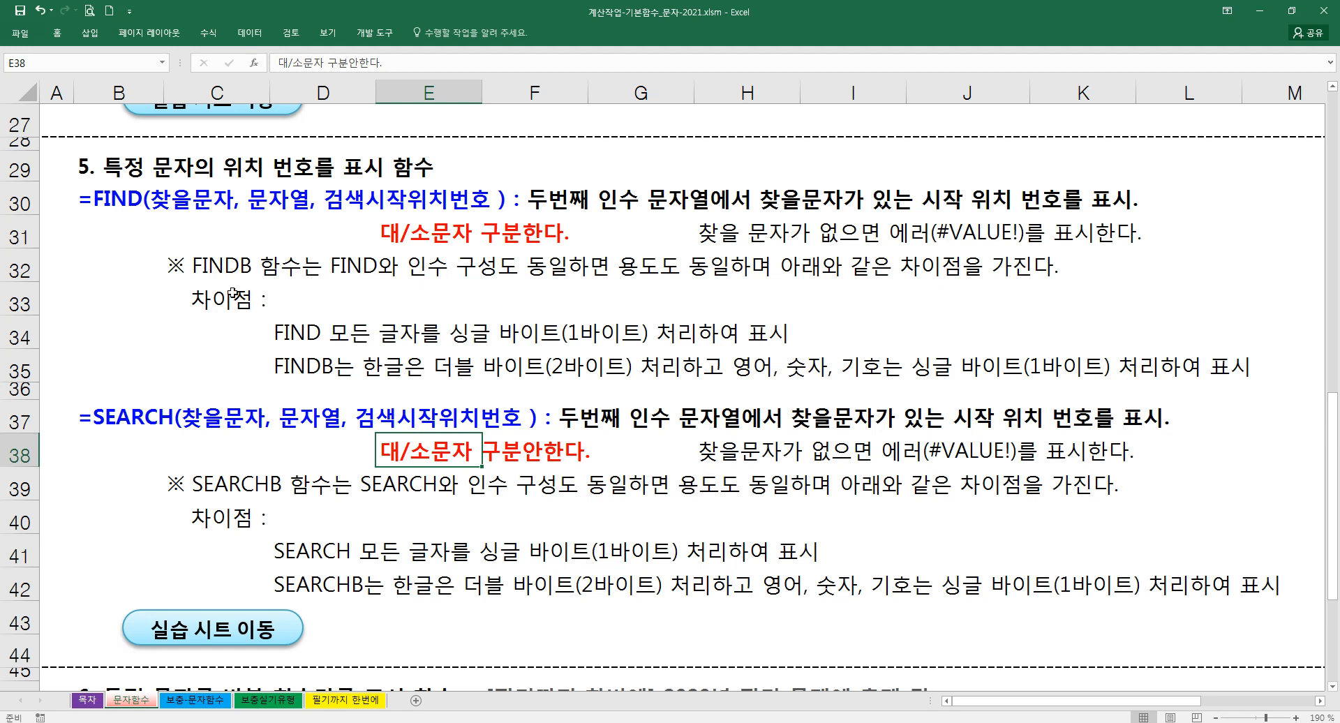
pyautogui.click(205, 272)
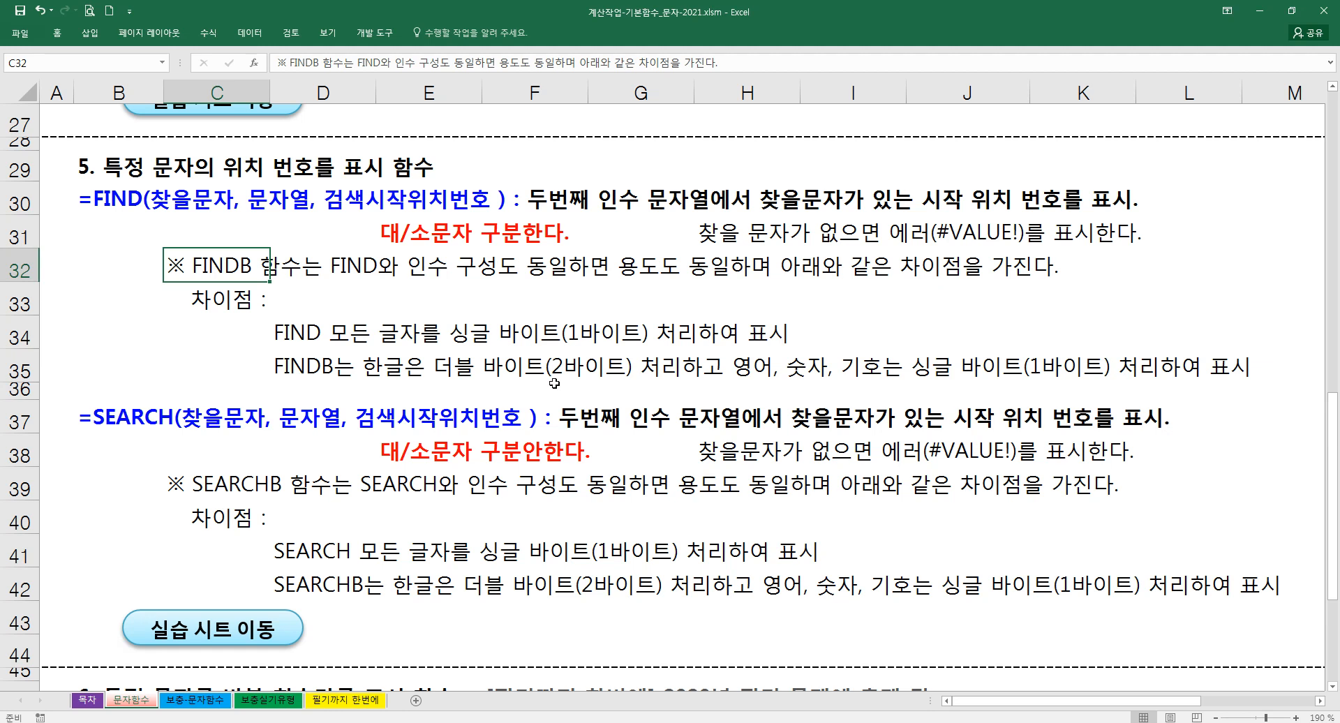
# - Enter 컴도사초이 in G29 again and select its first four characters in edit mode
pyautogui.click(653, 155)
pyautogui.write('컴도사초이')
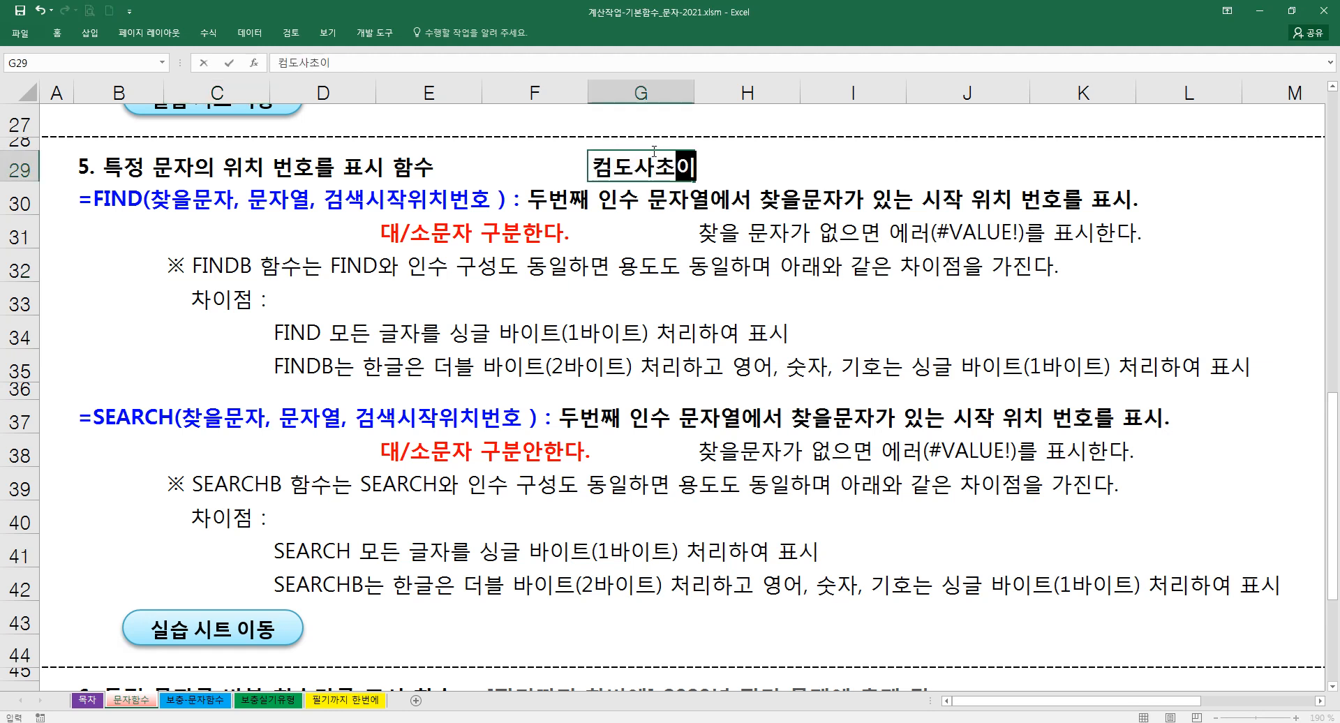
pyautogui.press('Return')
pyautogui.press('Up')
pyautogui.press('F2')
pyautogui.press('Left')
pyautogui.press('Left')
pyautogui.press('Left')
pyautogui.press('Left')
pyautogui.press('Left')
pyautogui.hotkey('shift', 'Right')
pyautogui.hotkey('shift', 'Right')
pyautogui.hotkey('shift', 'Right')
pyautogui.hotkey('shift', 'Right')
# - Reselect the characters 컴도사초 within G29, then remove the cell's content
pyautogui.press('Left')
pyautogui.press('Left')
pyautogui.press('Left')
pyautogui.press('Left')
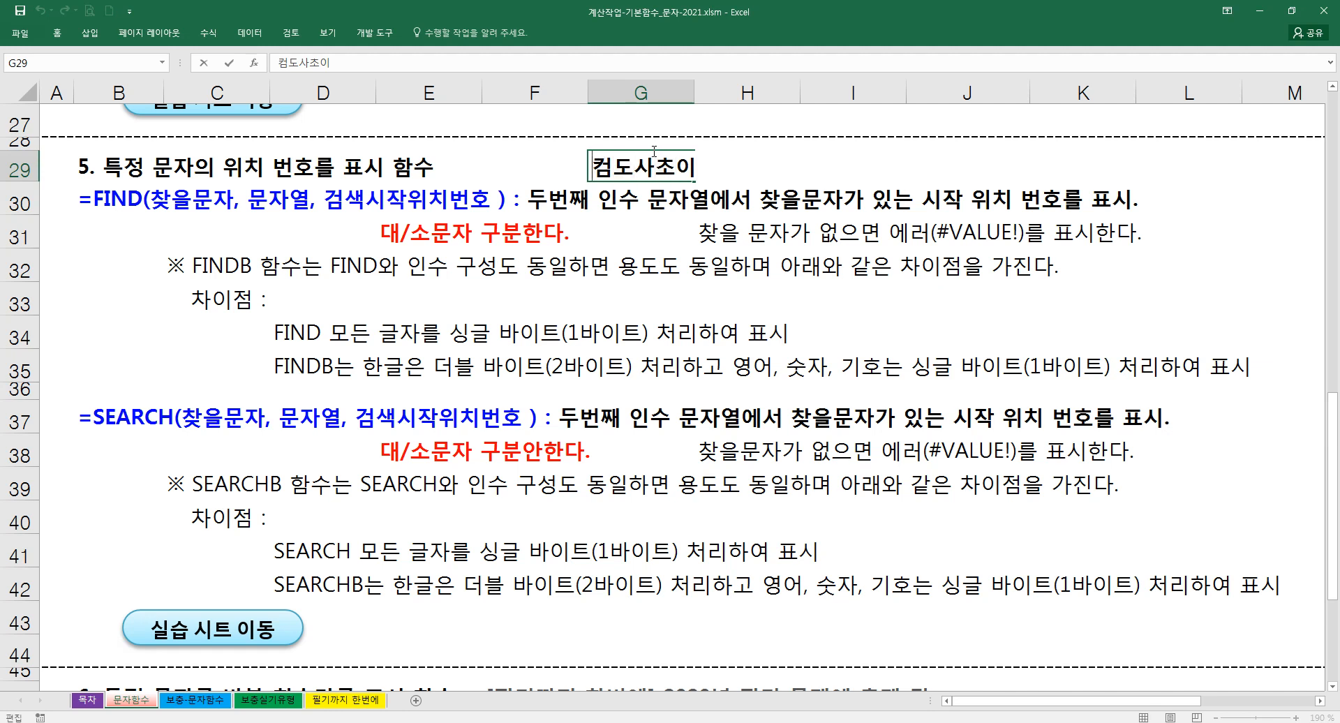
pyautogui.hotkey('shift', 'Right')
pyautogui.hotkey('shift', 'Right')
pyautogui.hotkey('shift', 'Right')
pyautogui.hotkey('shift', 'Right')
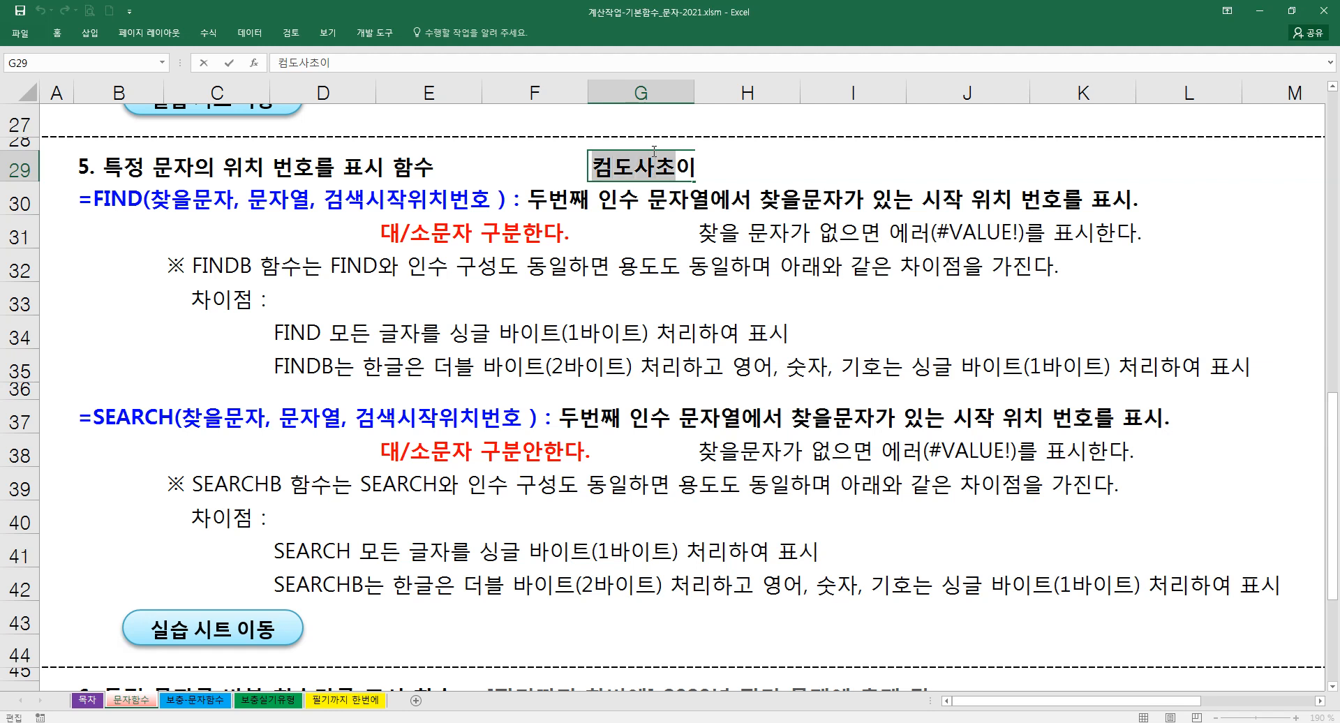
pyautogui.press('Return')
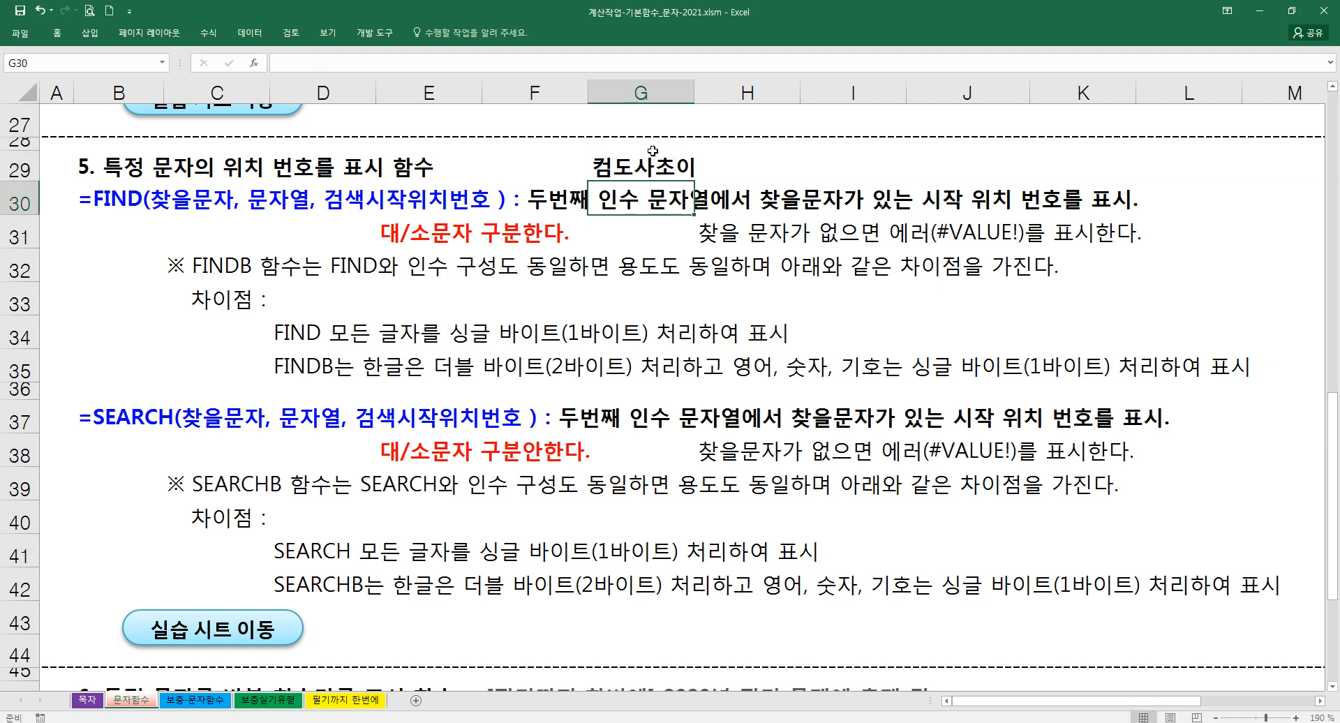
pyautogui.click(653, 151)
pyautogui.press('Delete')
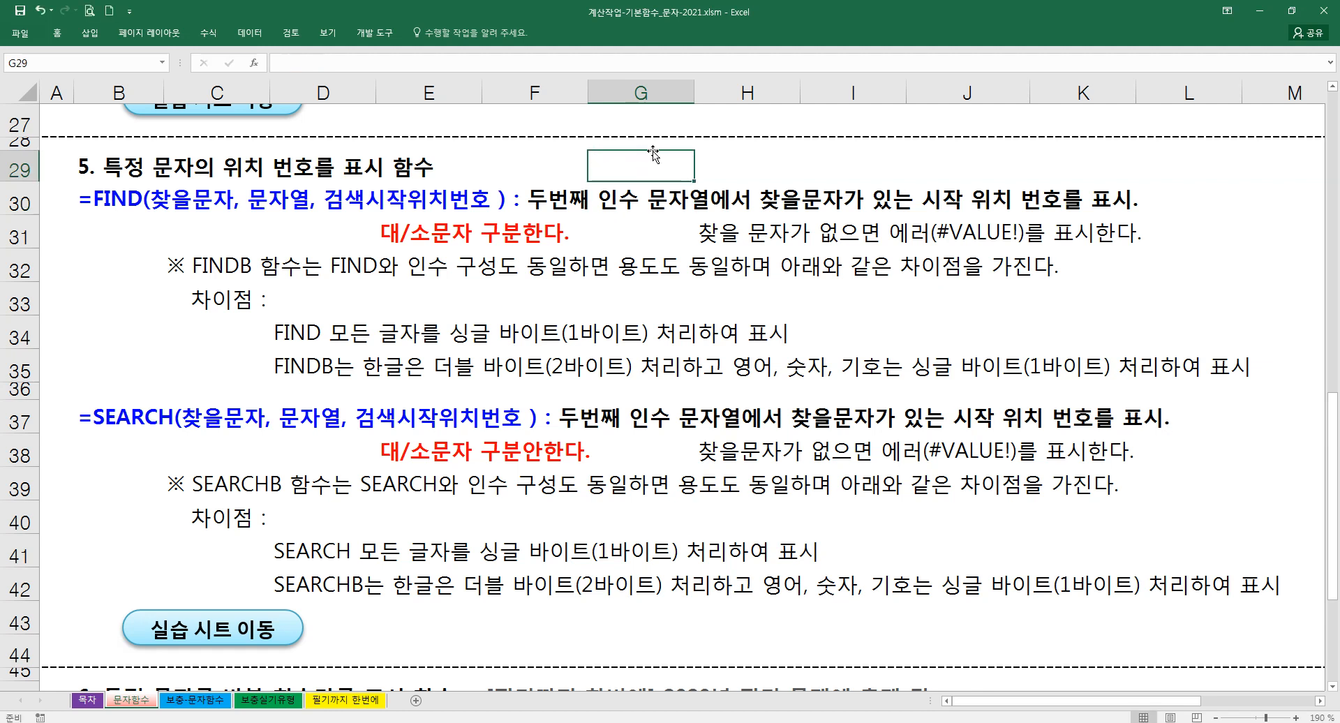
# - Compare the byte-handling notes of FIND with SEARCH, and those of FINDB with SEARCHB
pyautogui.click(296, 341)
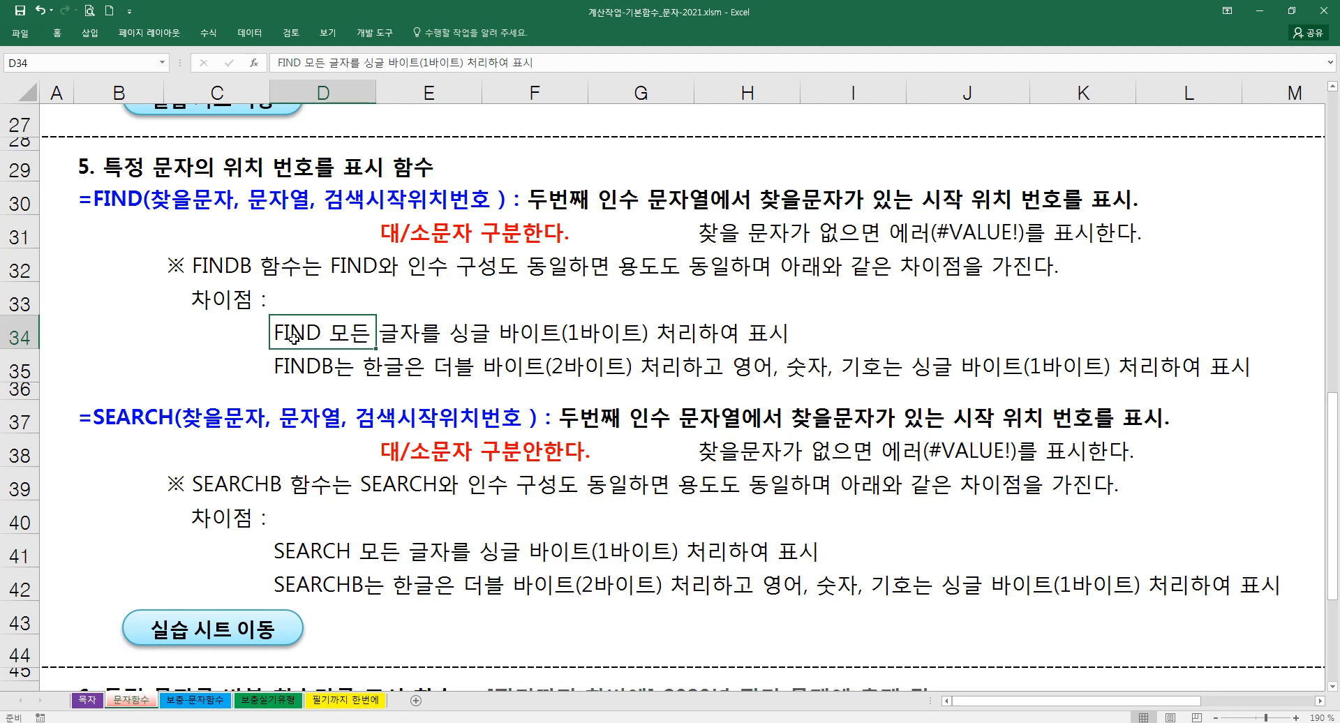
pyautogui.click(308, 549)
pyautogui.click(314, 337)
pyautogui.click(313, 551)
pyautogui.click(316, 582)
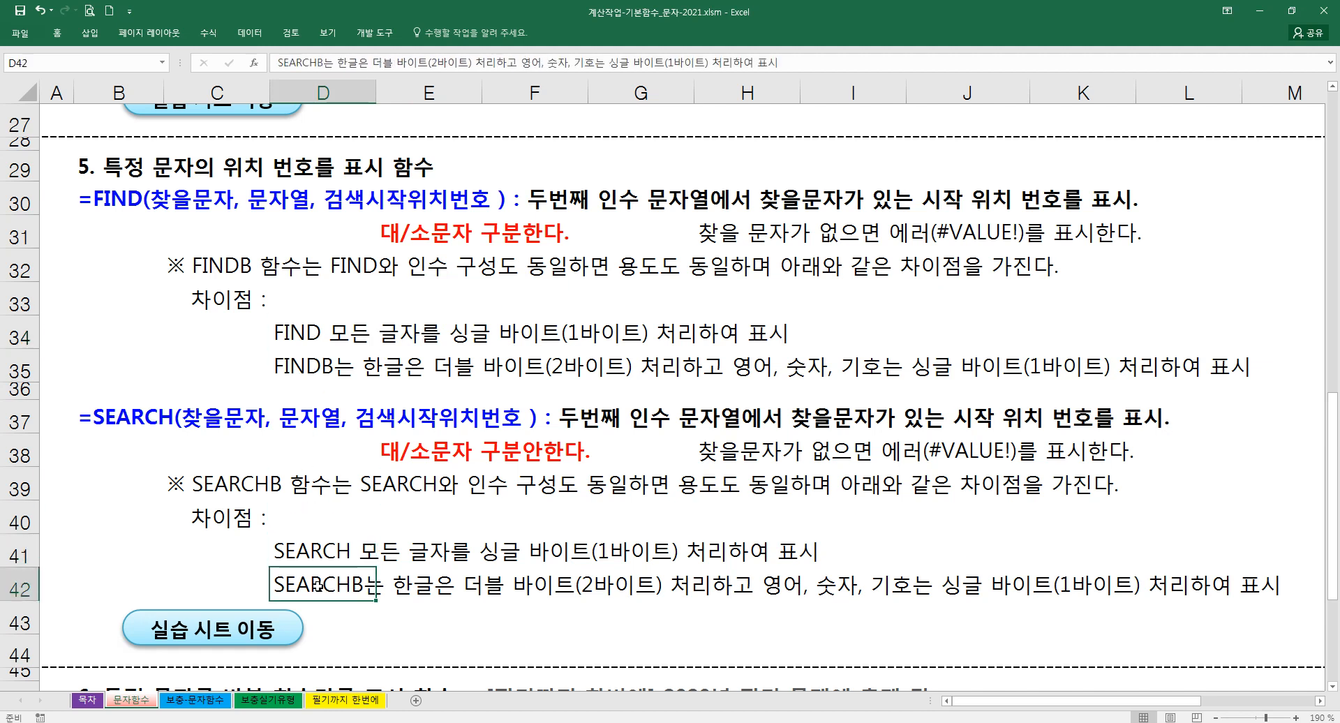
pyautogui.click(306, 374)
pyautogui.click(323, 582)
pyautogui.click(310, 380)
pyautogui.click(325, 590)
pyautogui.click(328, 353)
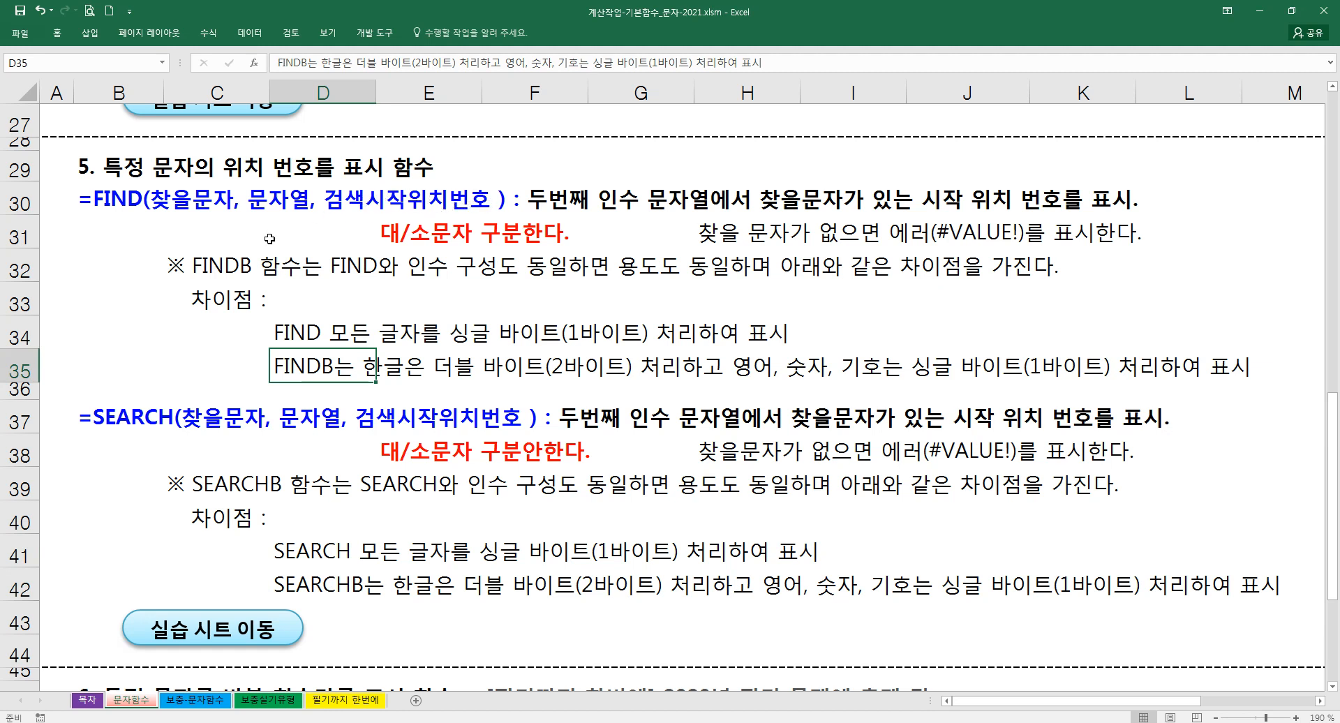
# - Box the first two arguments of FIND and SEARCH in red and underline both 대/소문자 notes, then clear the markings
pyautogui.moveTo(147, 185); pyautogui.dragTo(313, 217)
pyautogui.moveTo(189, 403); pyautogui.dragTo(338, 434)
pyautogui.moveTo(380, 244); pyautogui.dragTo(473, 244)
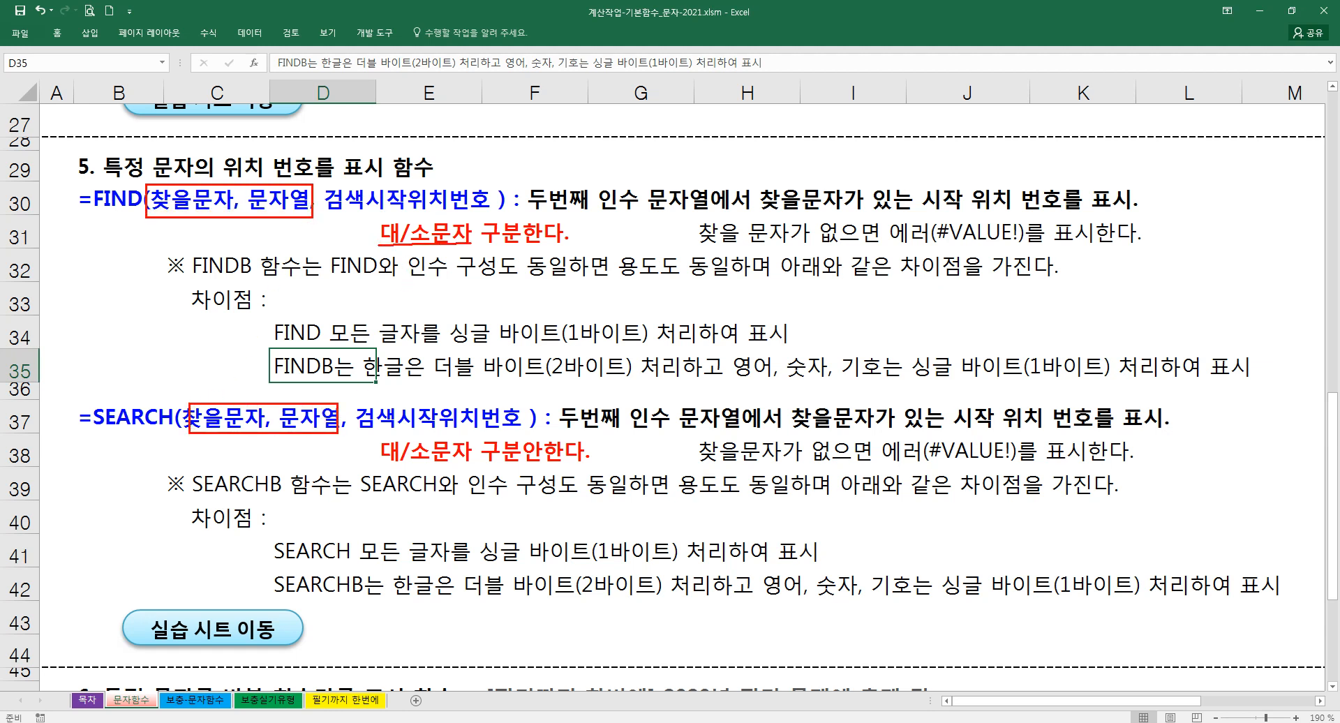
pyautogui.moveTo(386, 469); pyautogui.dragTo(487, 474)
pyautogui.press('Escape')
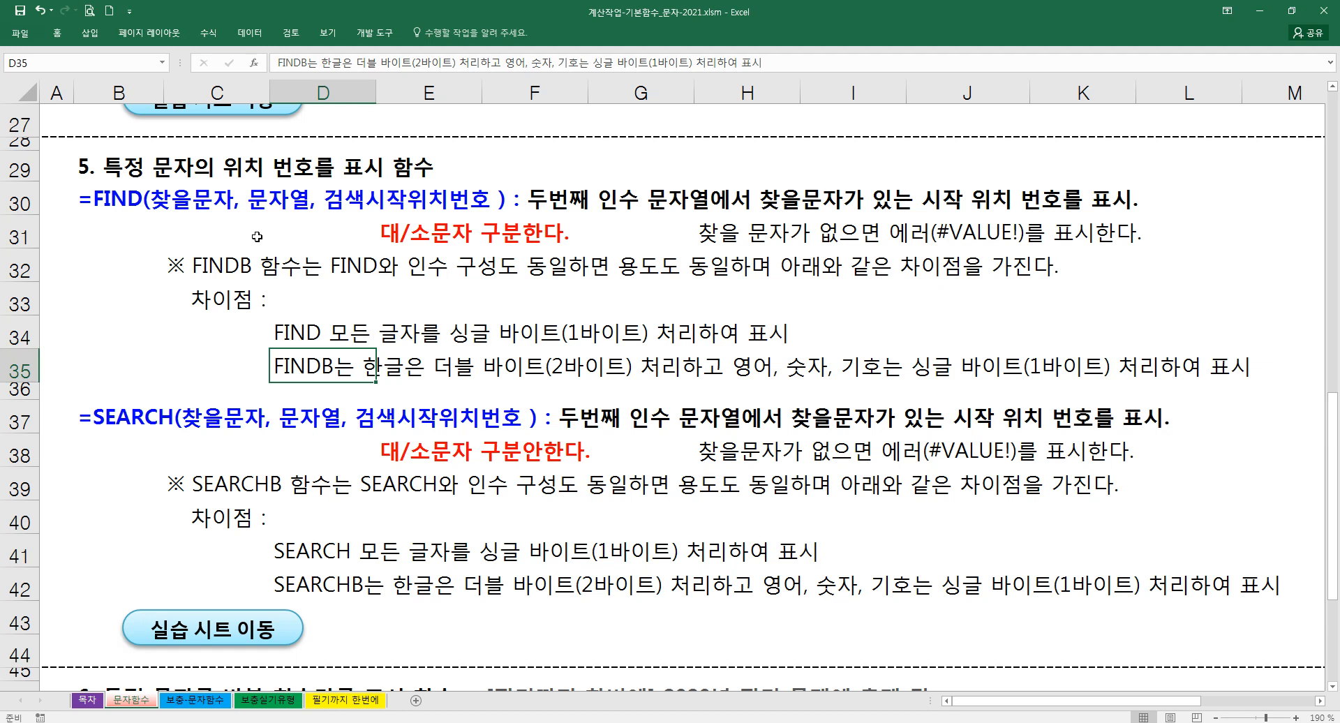
# - Start the formula =FIND( in cell E33 and open its function arguments dialog
pyautogui.click(392, 308)
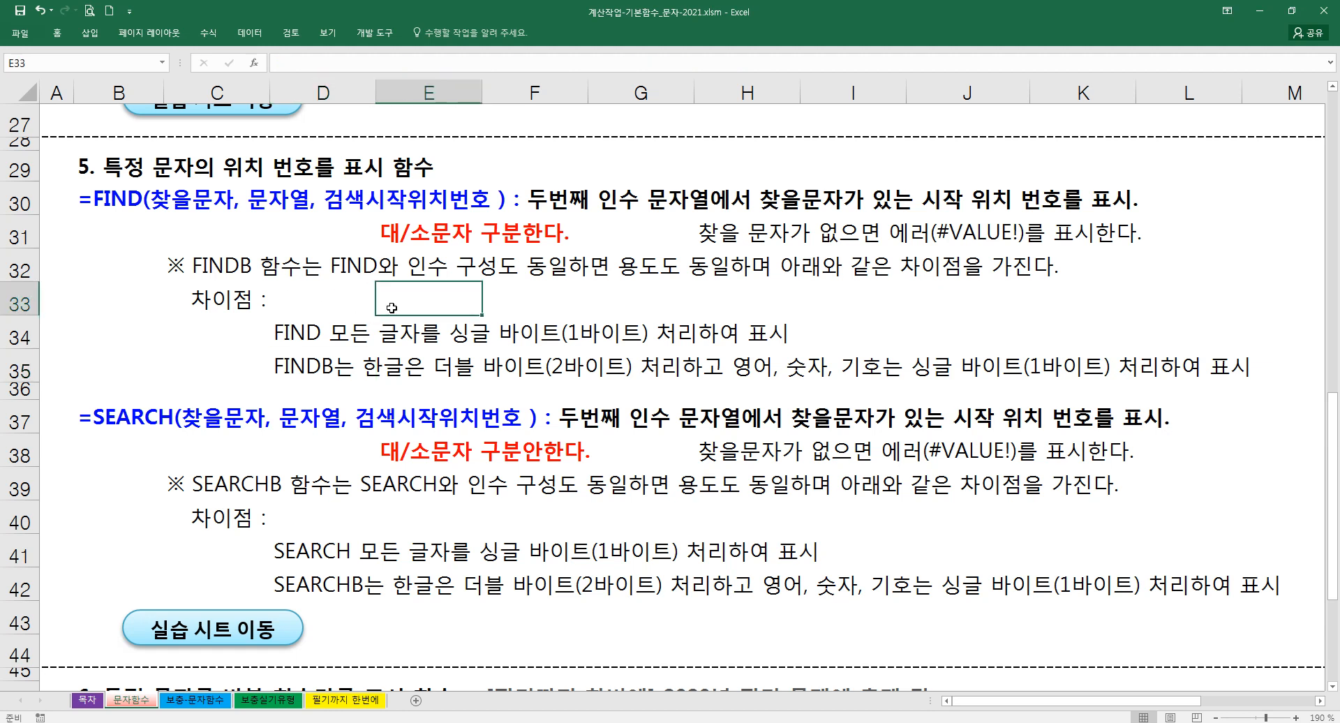
pyautogui.write('=')
pyautogui.write('랴ㅜ')
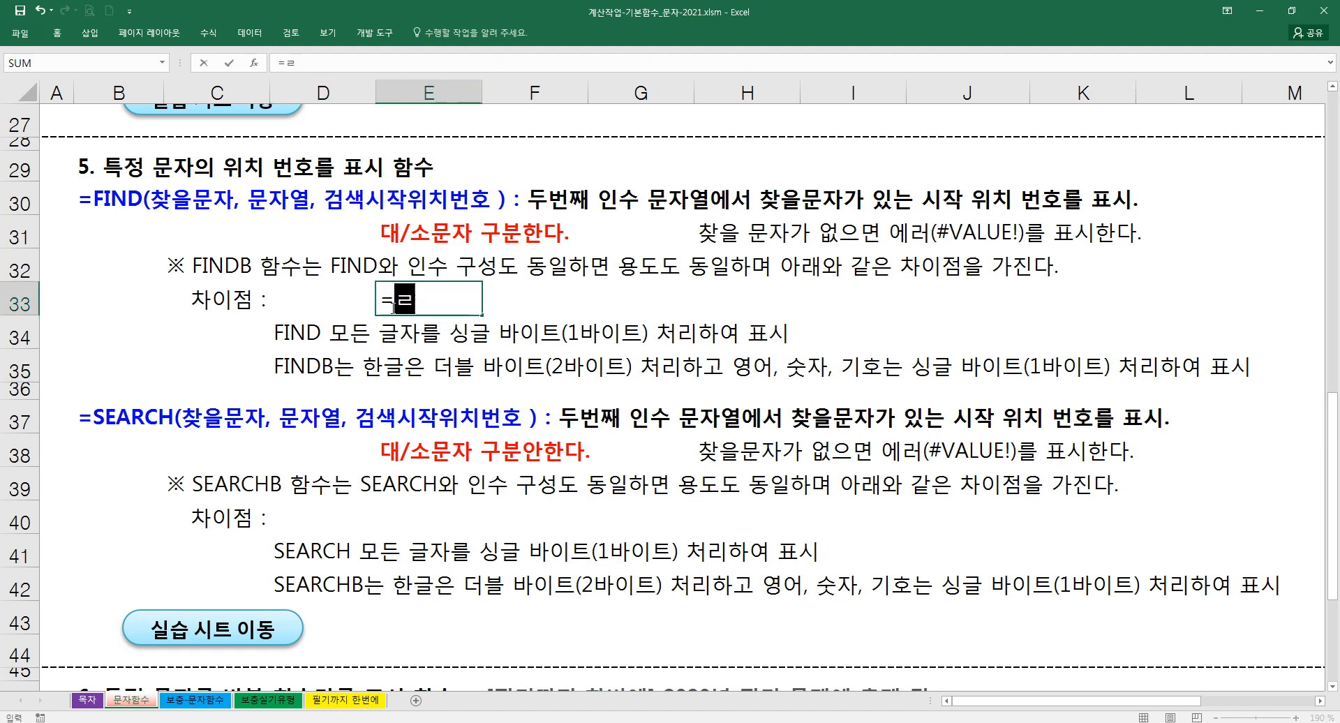
pyautogui.press('Hangul')
pyautogui.press('BackSpace')
pyautogui.press('BackSpace')
pyautogui.write('FND')
pyautogui.press('BackSpace')
pyautogui.press('BackSpace')
pyautogui.write('IND')
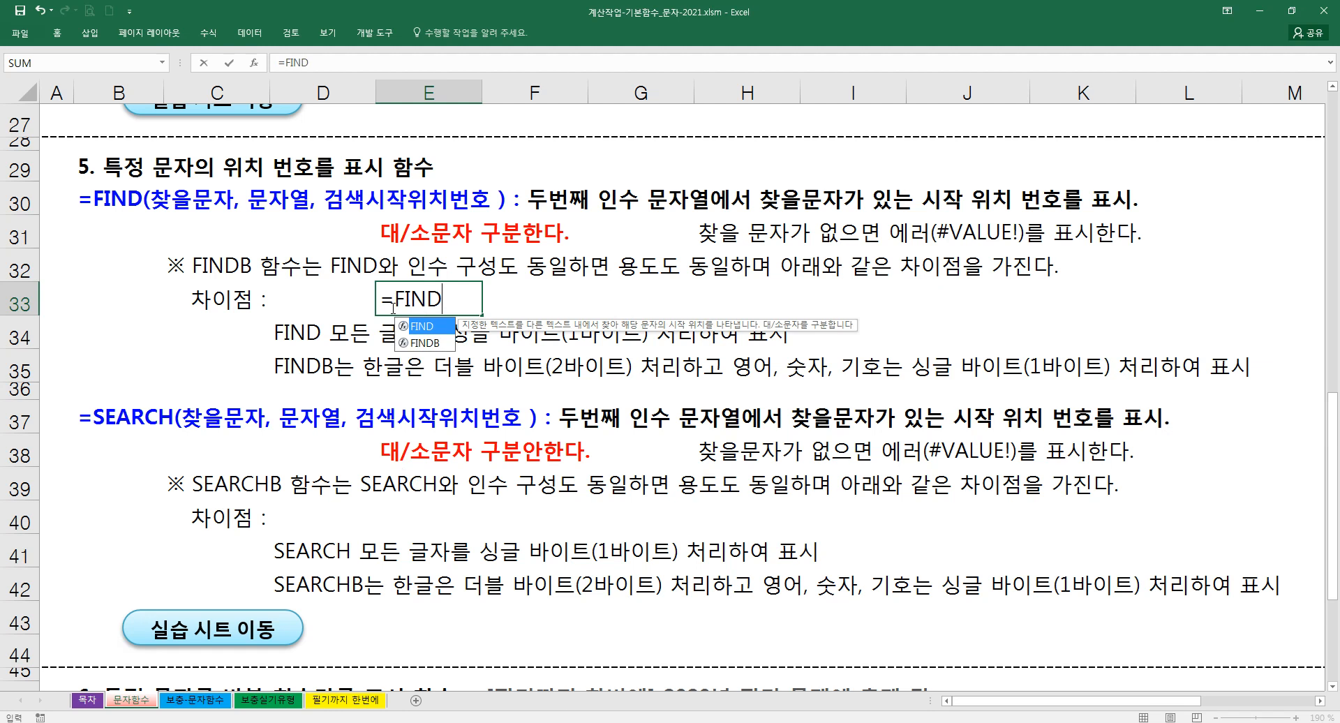
pyautogui.write('(')
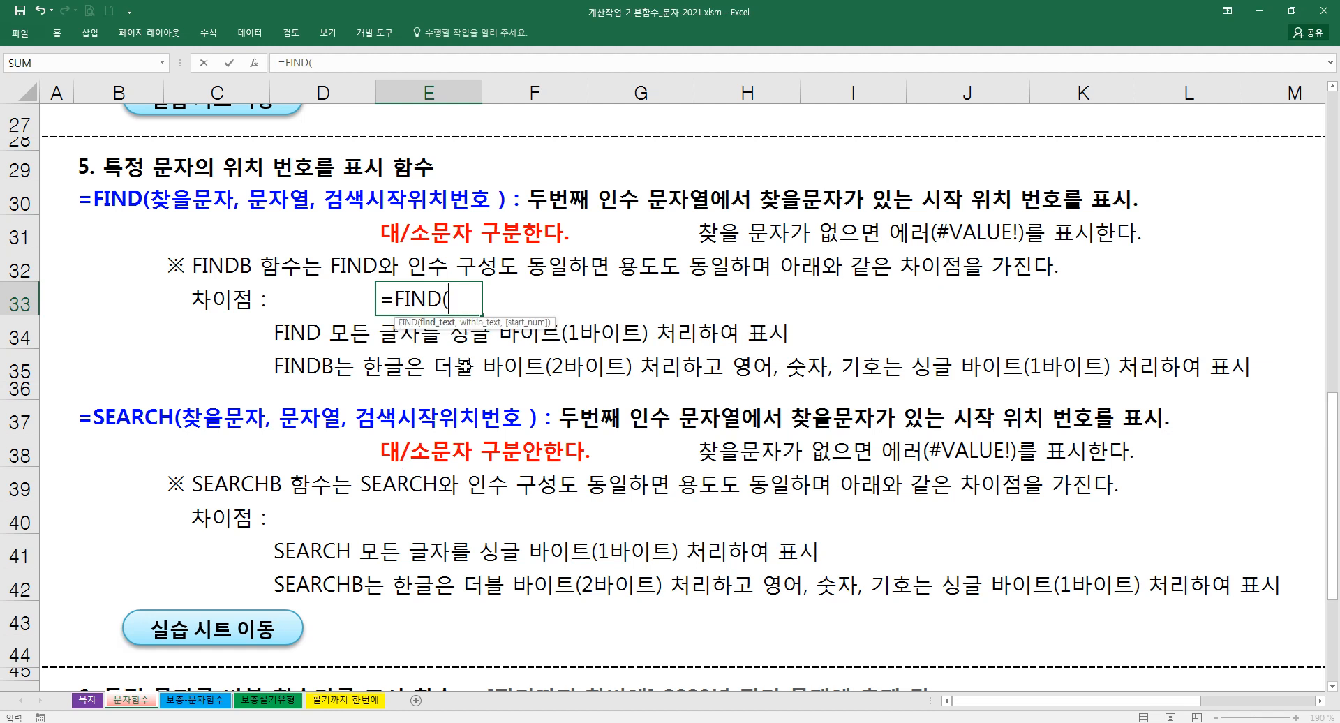
pyautogui.hotkey('ctrl', 'a')
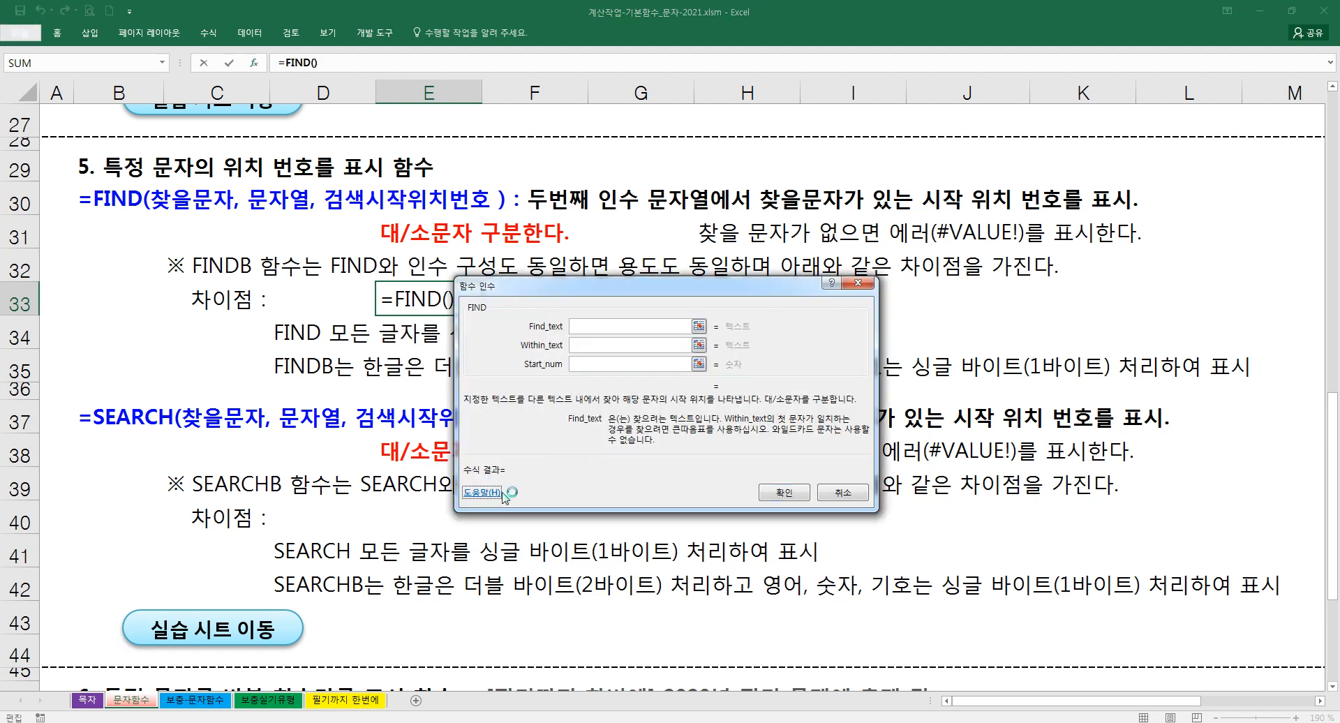
# - Open the help article on FIND and FINDB and examine how each function counts single-byte and double-byte characters
pyautogui.press('F1')
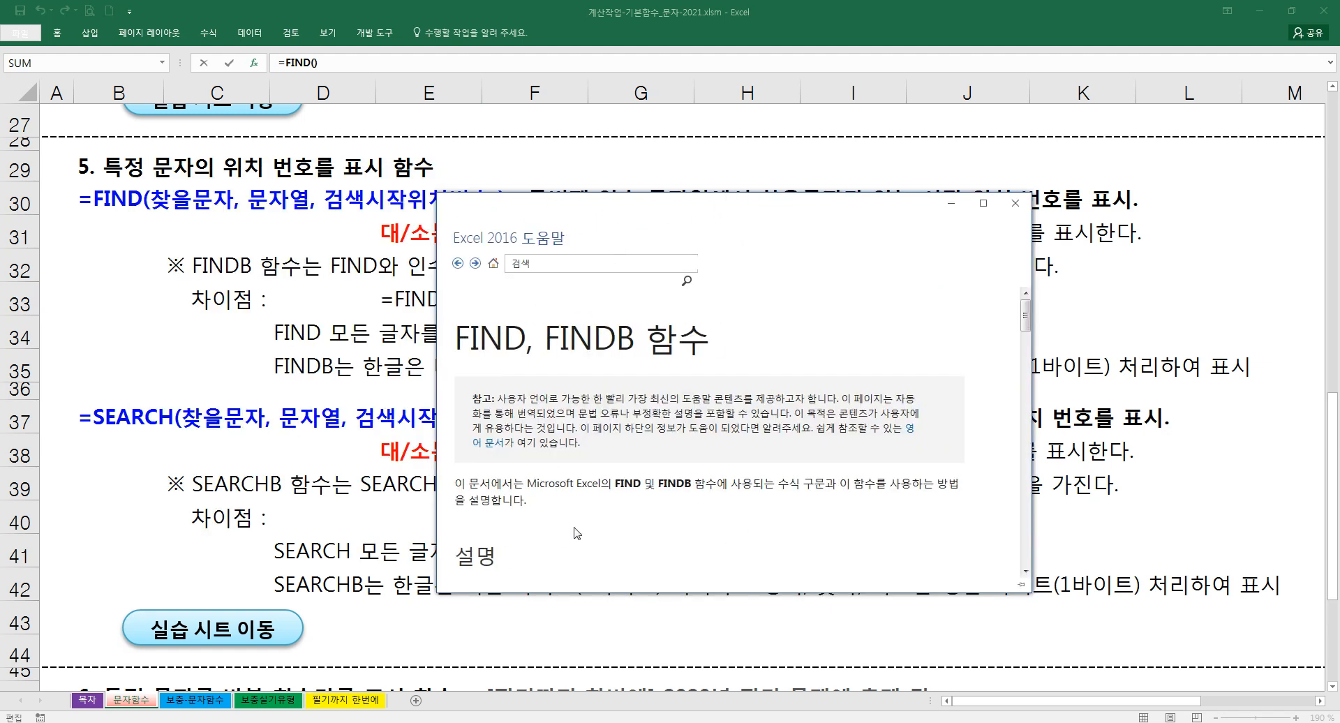
pyautogui.scroll(-2, 634, 512)
pyautogui.scroll(-3, 635, 511)
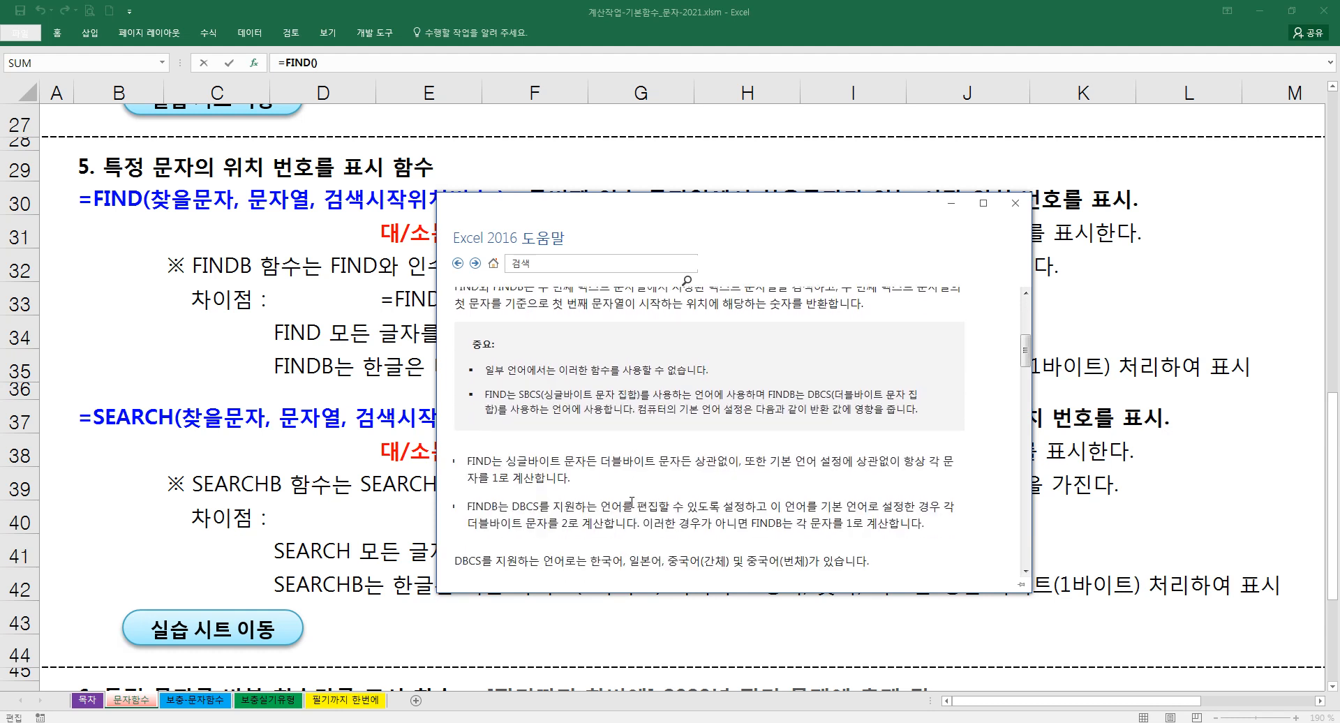
pyautogui.moveTo(501, 420); pyautogui.dragTo(729, 423)
pyautogui.click(712, 444)
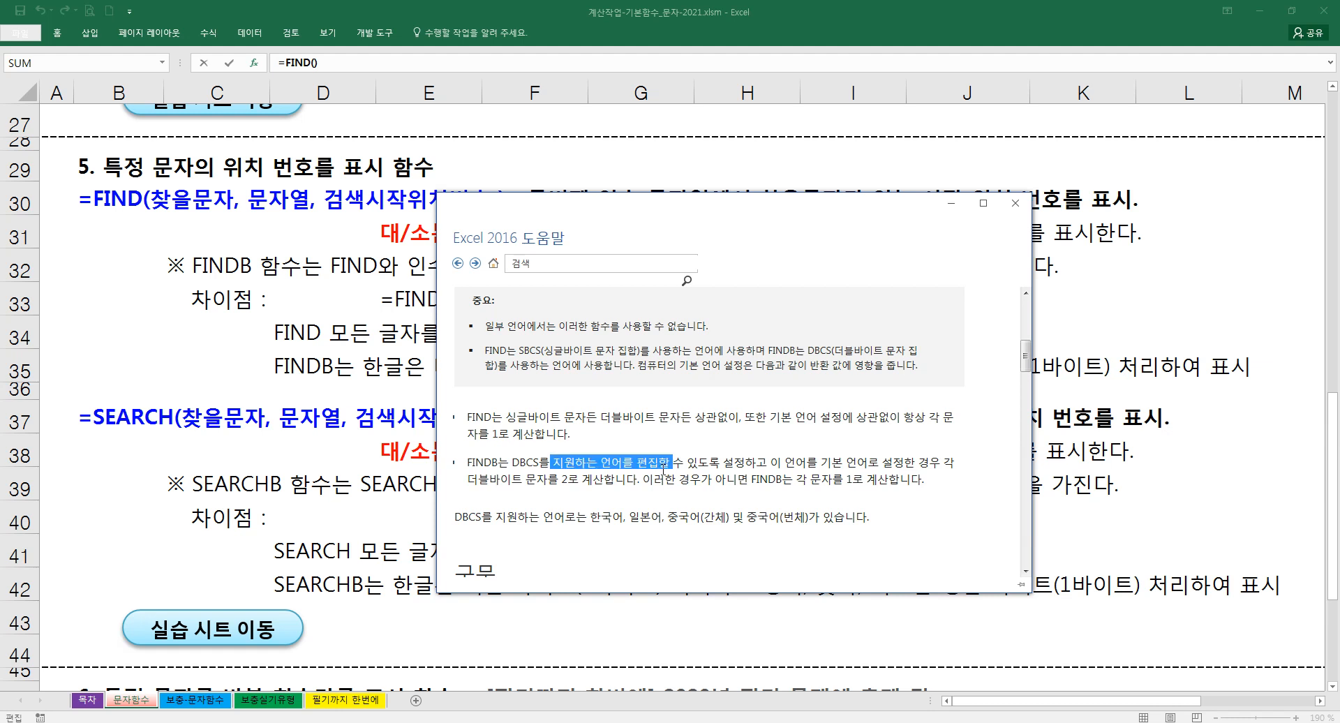
pyautogui.scroll(-1, 628, 474)
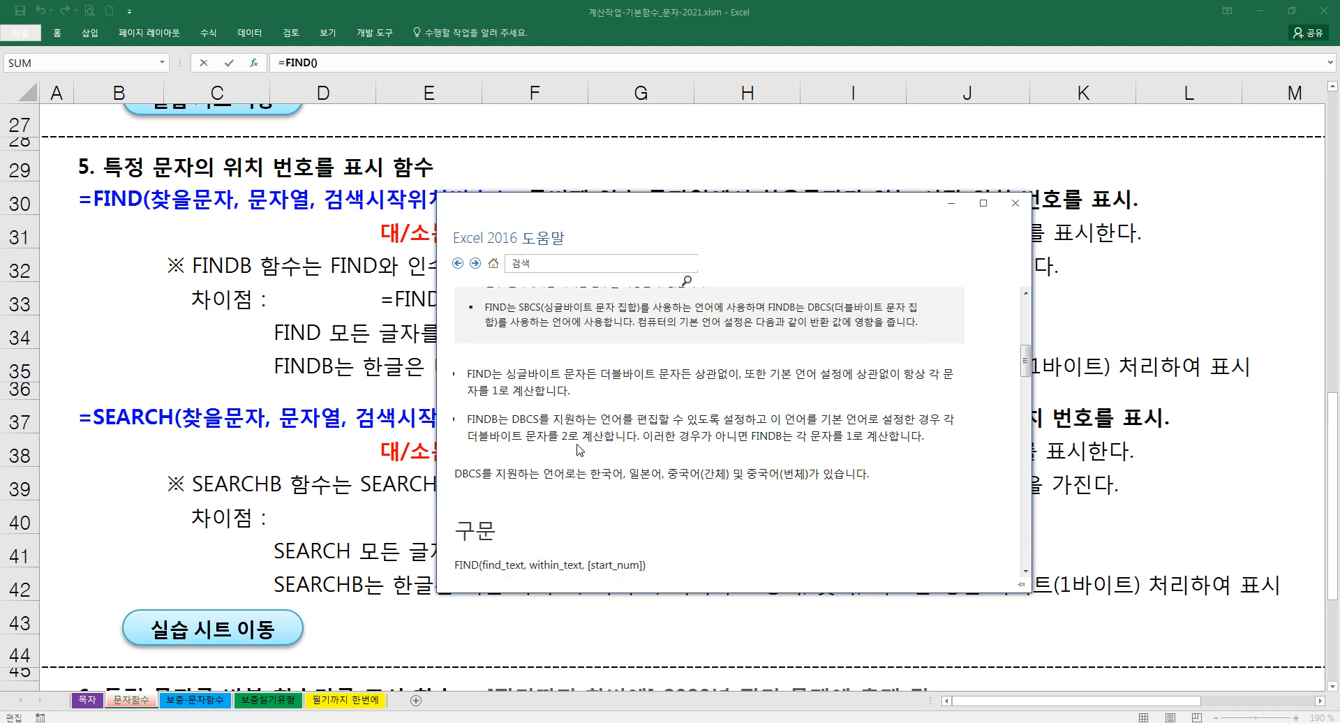
# - Examine the syntax arguments and the wildcard remark for Find_text in the FIND, FINDB help article
pyautogui.scroll(-5, 576, 450)
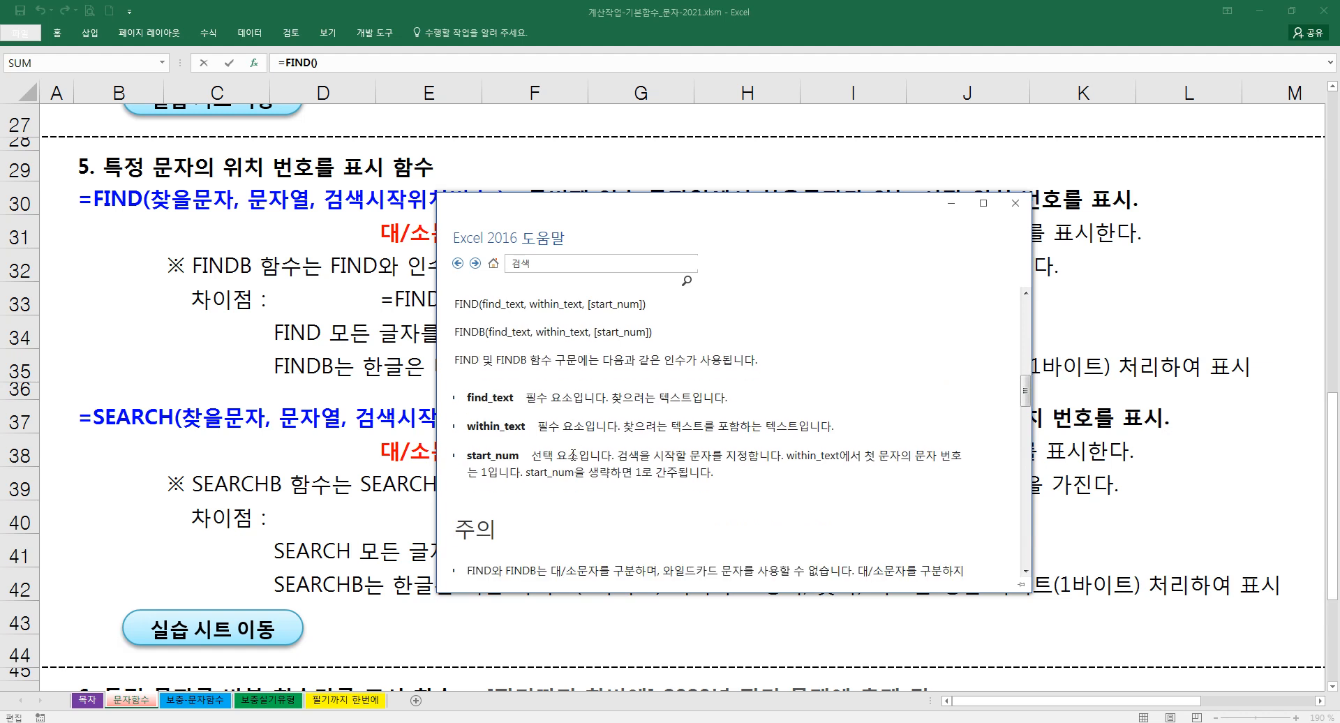
pyautogui.moveTo(526, 397); pyautogui.dragTo(716, 427)
pyautogui.click(673, 413)
pyautogui.click(706, 430)
pyautogui.scroll(-3, 634, 455)
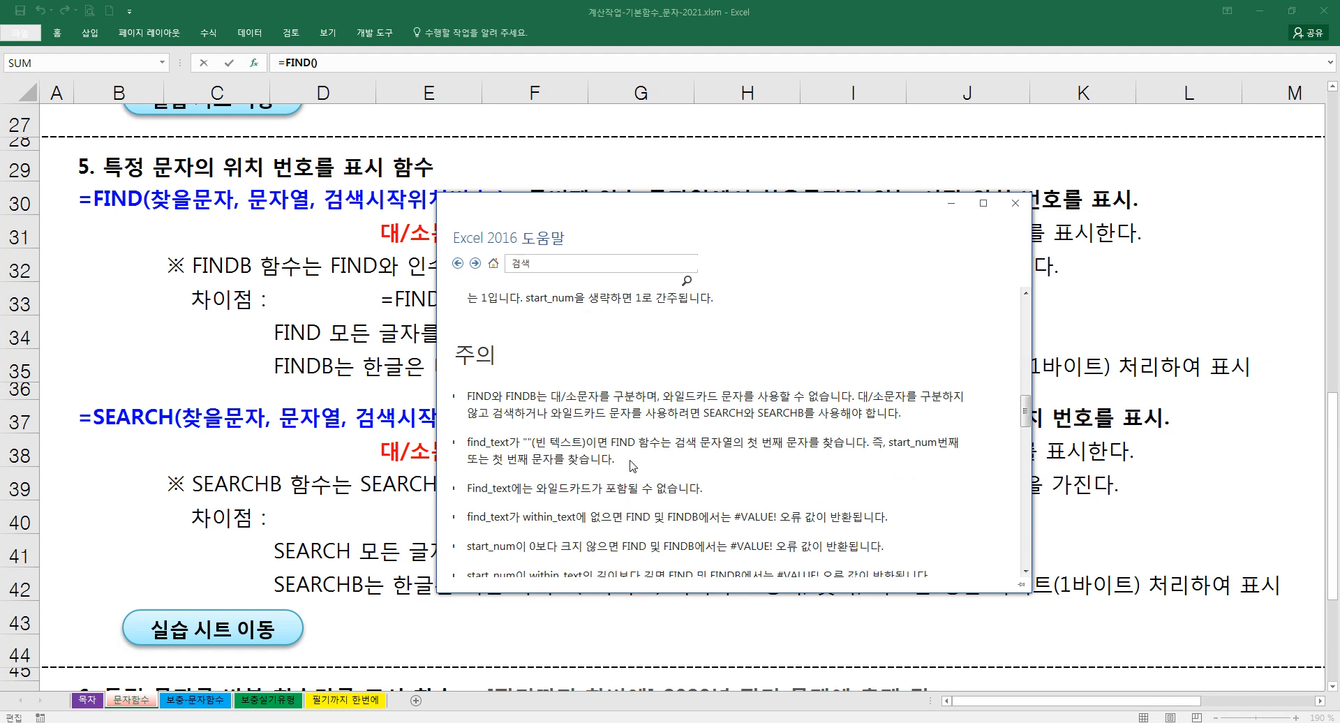
pyautogui.scroll(-1, 632, 465)
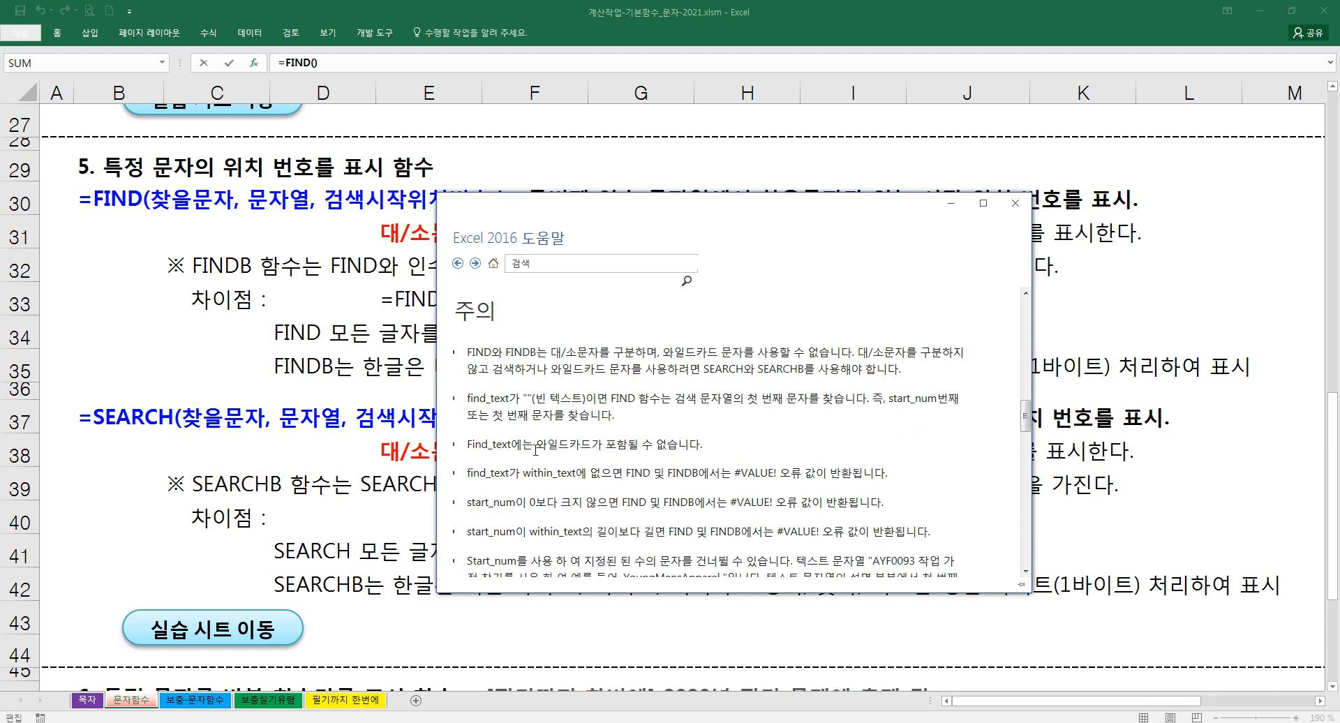
pyautogui.moveTo(534, 449); pyautogui.dragTo(704, 450)
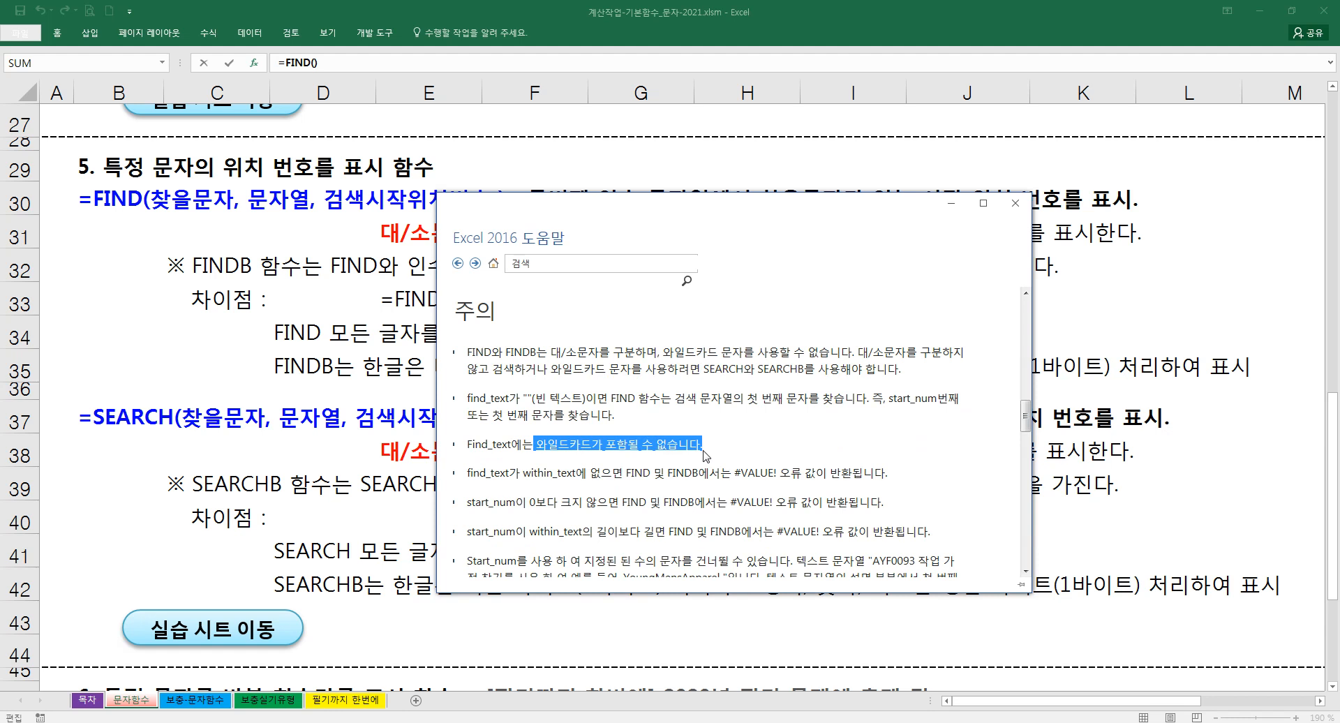
# - Search the help for SEARCH and look through the list of topics
pyautogui.click(533, 263)
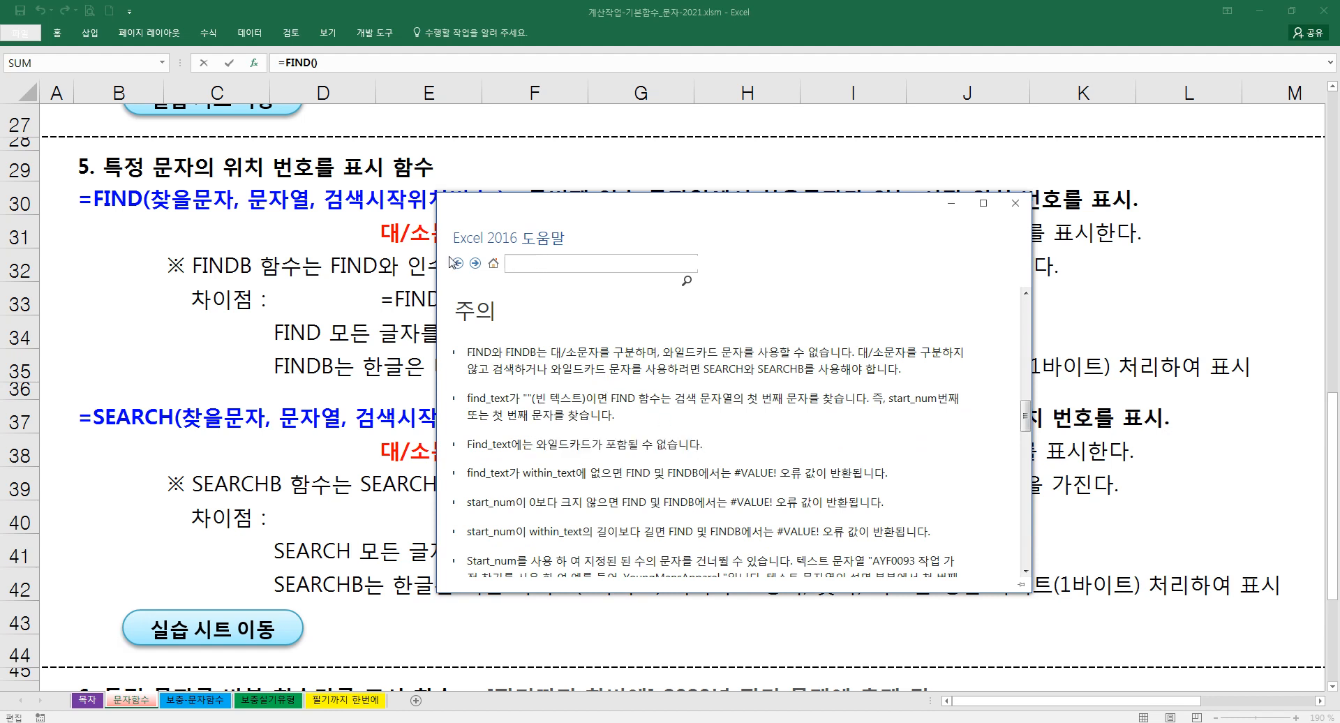
pyautogui.write('SEARCH')
pyautogui.press('Return')
pyautogui.scroll(-2, 556, 395)
pyautogui.scroll(-2, 556, 395)
pyautogui.scroll(4, 540, 356)
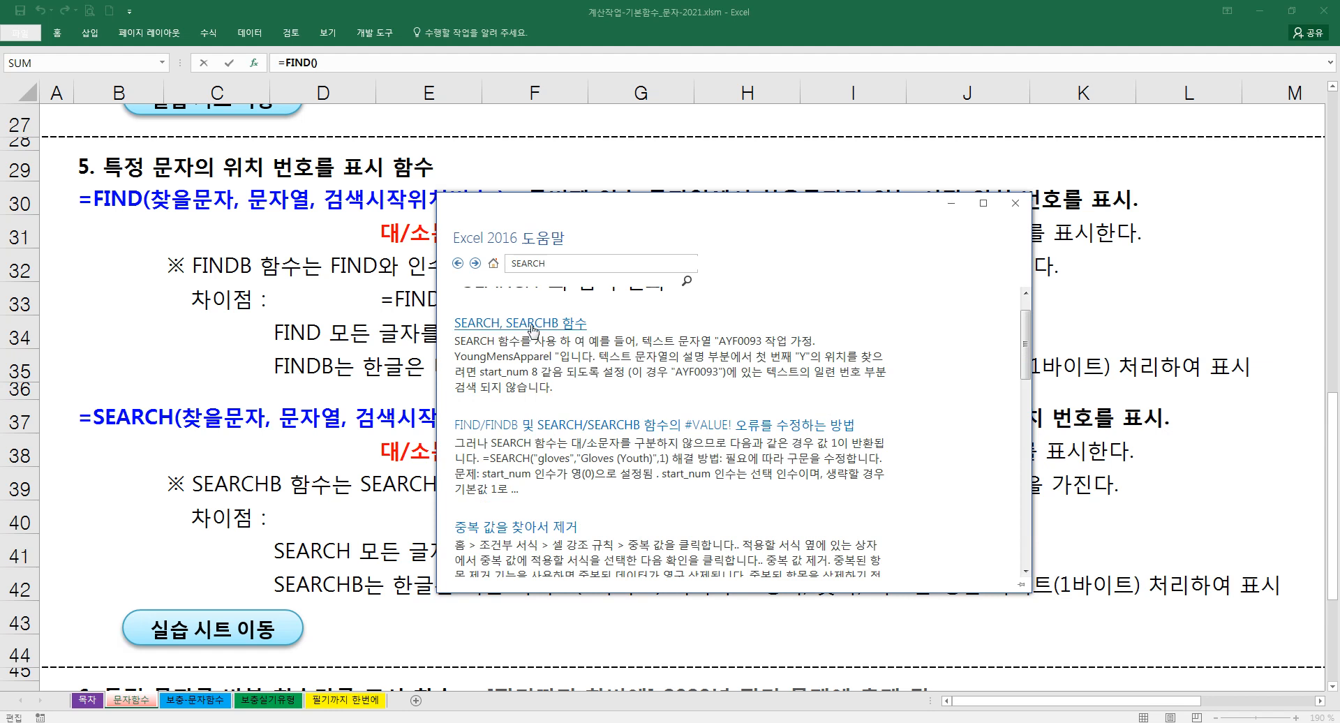
# - Open the SEARCH, SEARCHB 함수 topic and examine its wildcard remark for find_text, then close the help
pyautogui.click(533, 325)
pyautogui.scroll(-5, 611, 448)
pyautogui.scroll(-4, 612, 448)
pyautogui.scroll(-5, 606, 447)
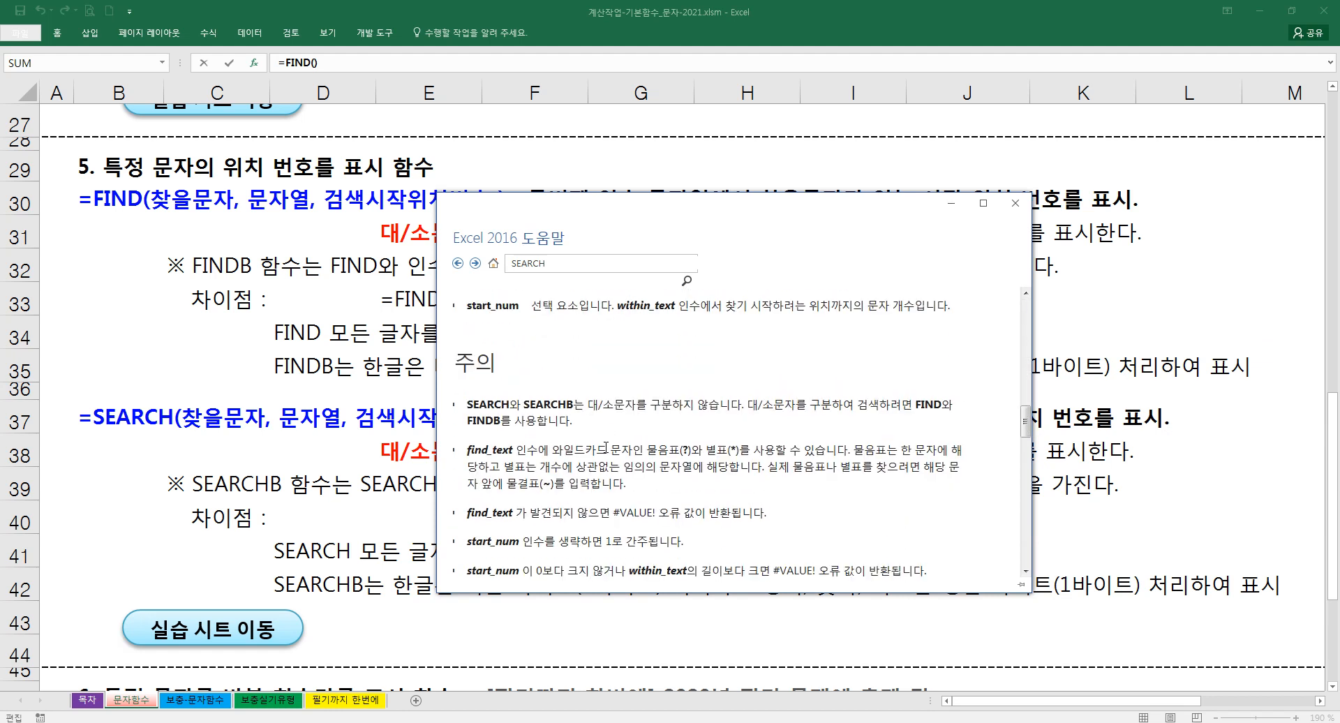
pyautogui.scroll(-1, 606, 448)
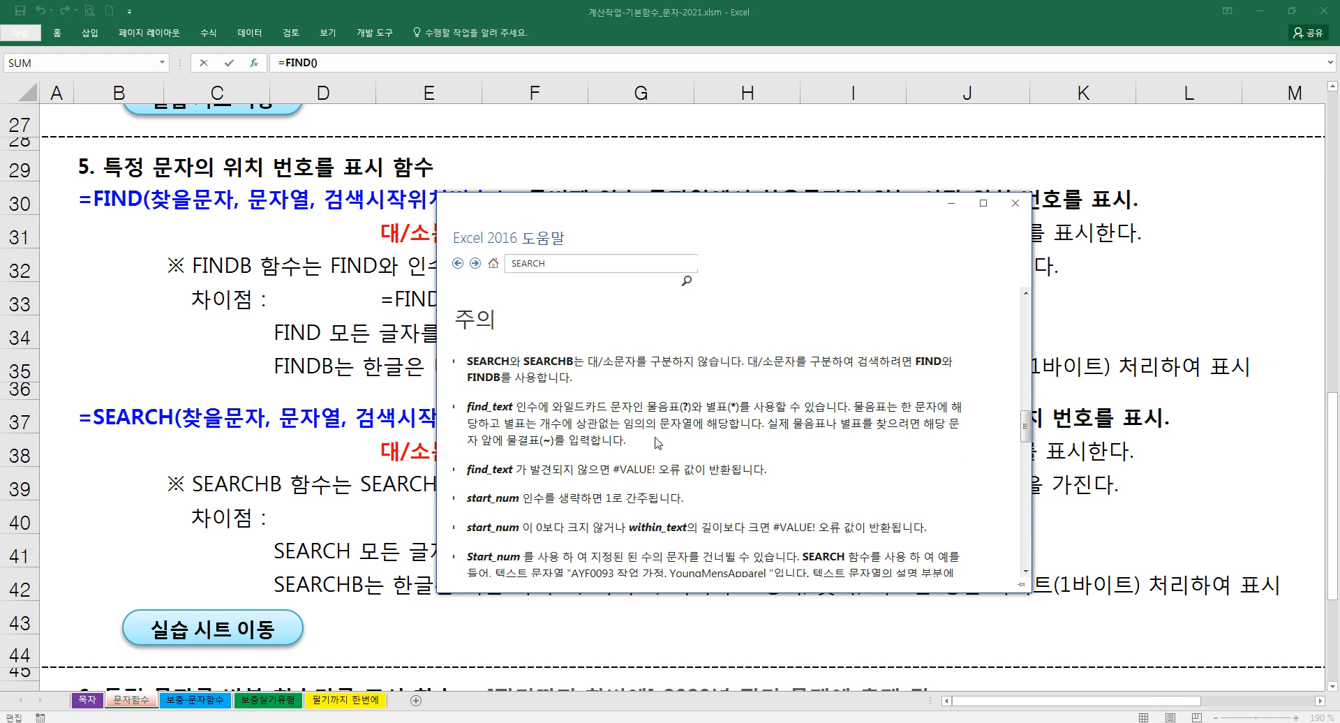
pyautogui.moveTo(526, 408); pyautogui.dragTo(831, 414)
pyautogui.click(728, 410)
pyautogui.click(1017, 209)
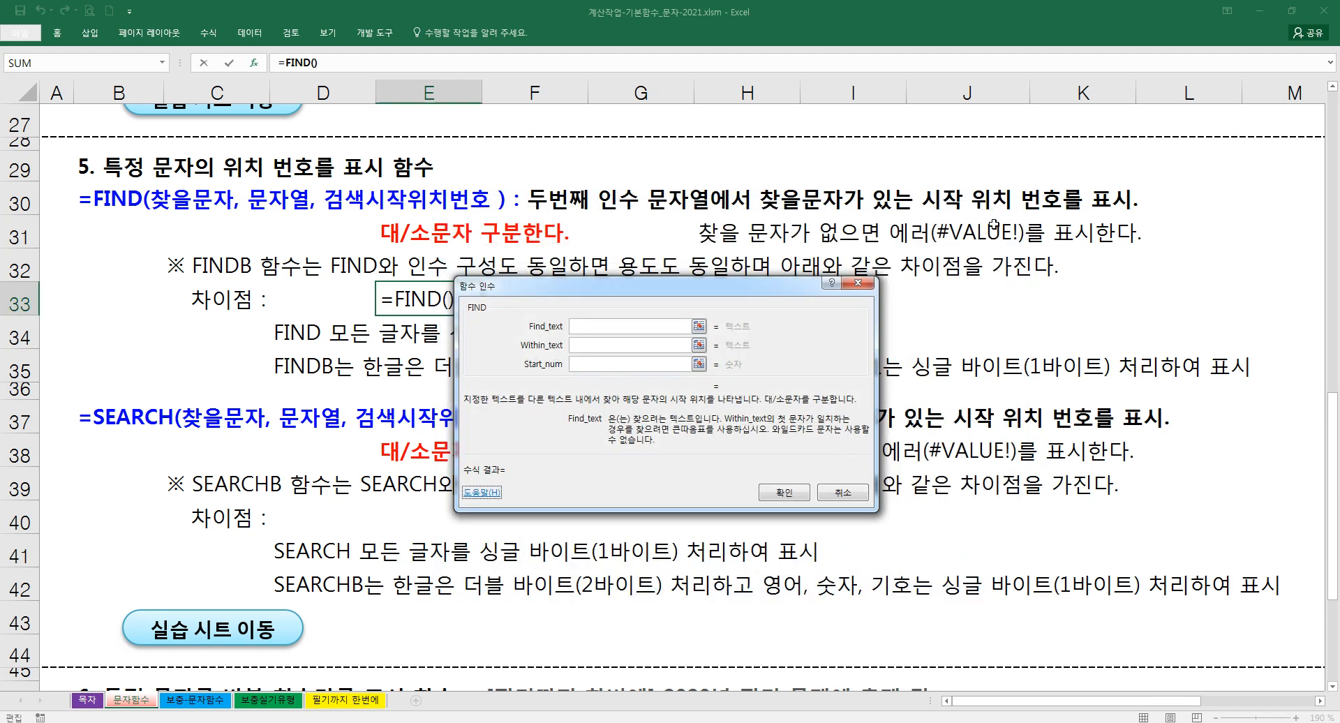
# - Cancel the FIND function arguments, go to the 보충-문자함수 sheet and examine problem 15 with its sample text in C61
pyautogui.click(844, 492)
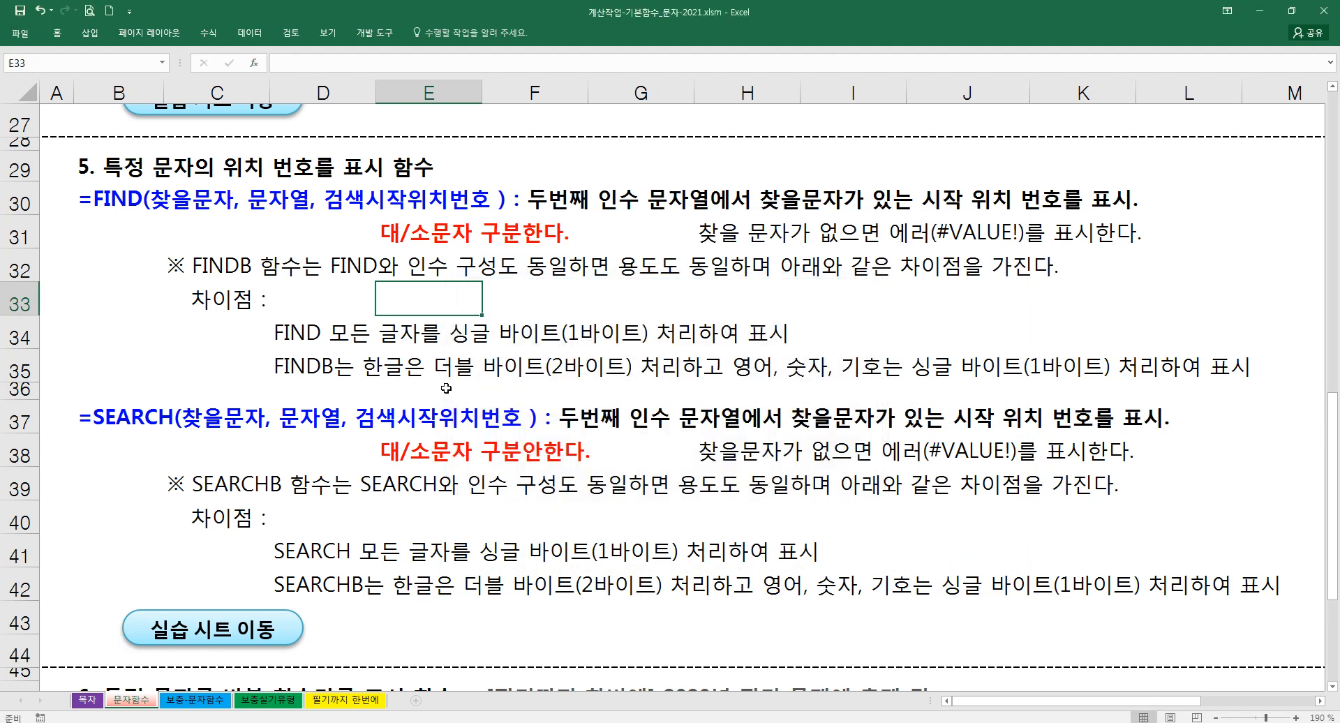
pyautogui.click(445, 384)
pyautogui.click(431, 301)
pyautogui.click(198, 700)
pyautogui.scroll(-2, 432, 471)
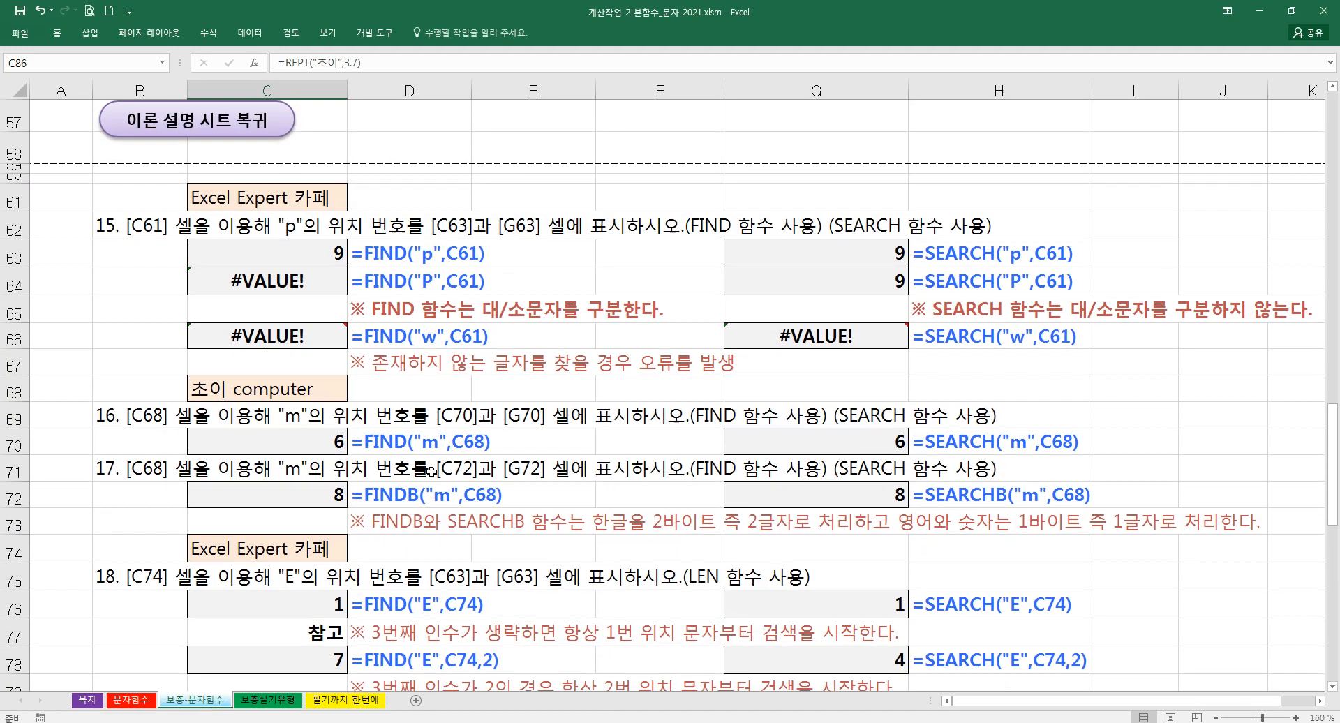
pyautogui.click(243, 199)
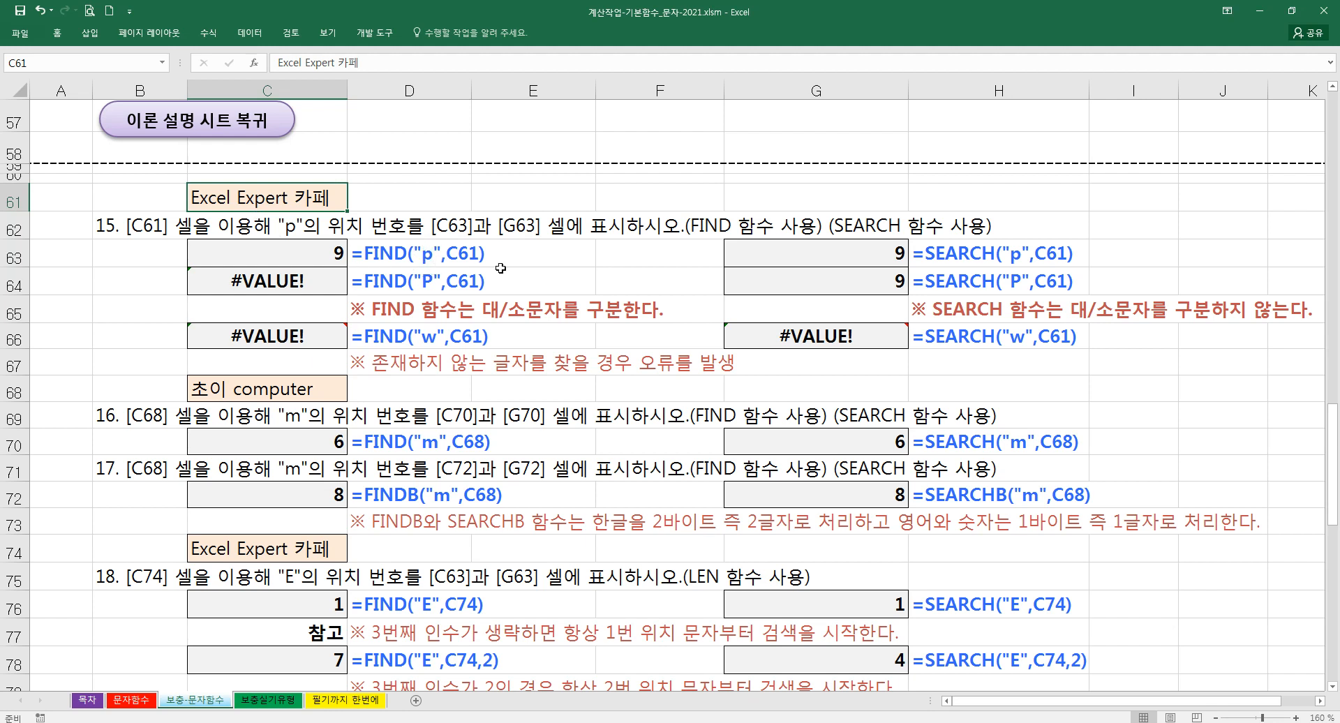
pyautogui.click(549, 260)
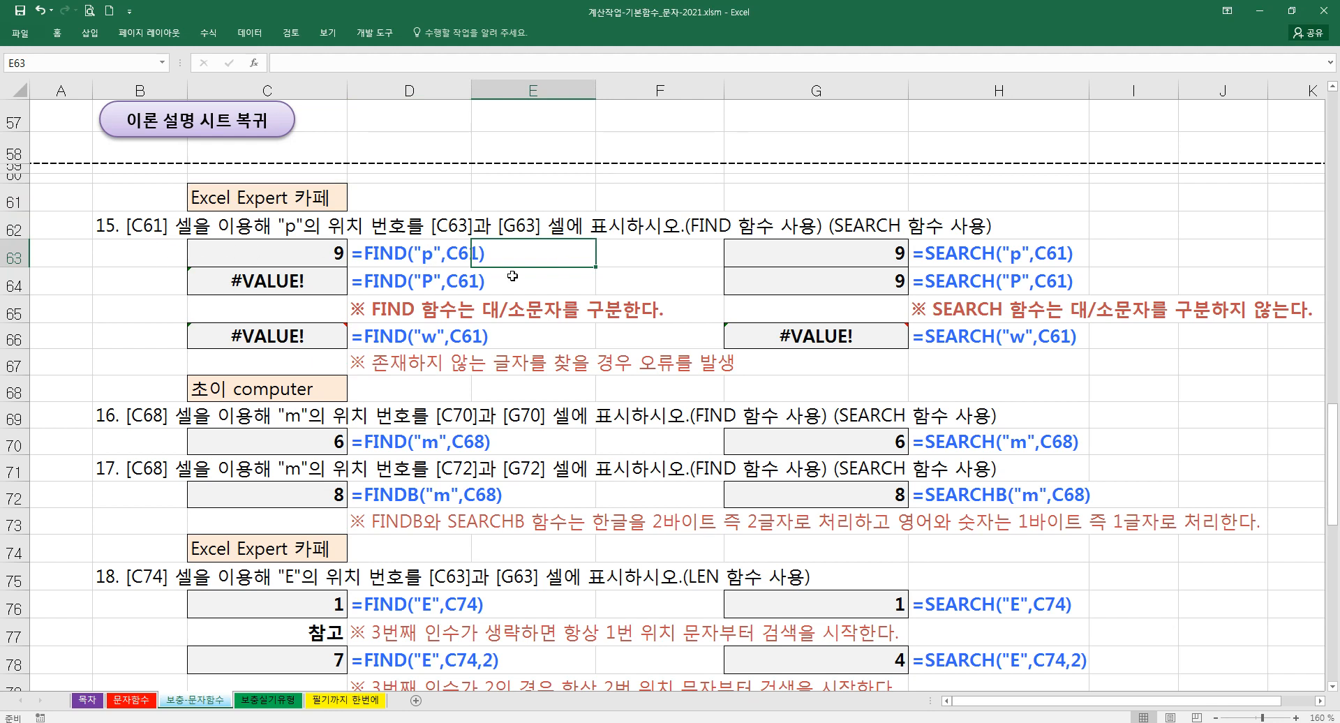
# - Start a FIND formula in cell B63 with "P" as its Find_text argument
pyautogui.click(140, 249)
pyautogui.write('=IN')
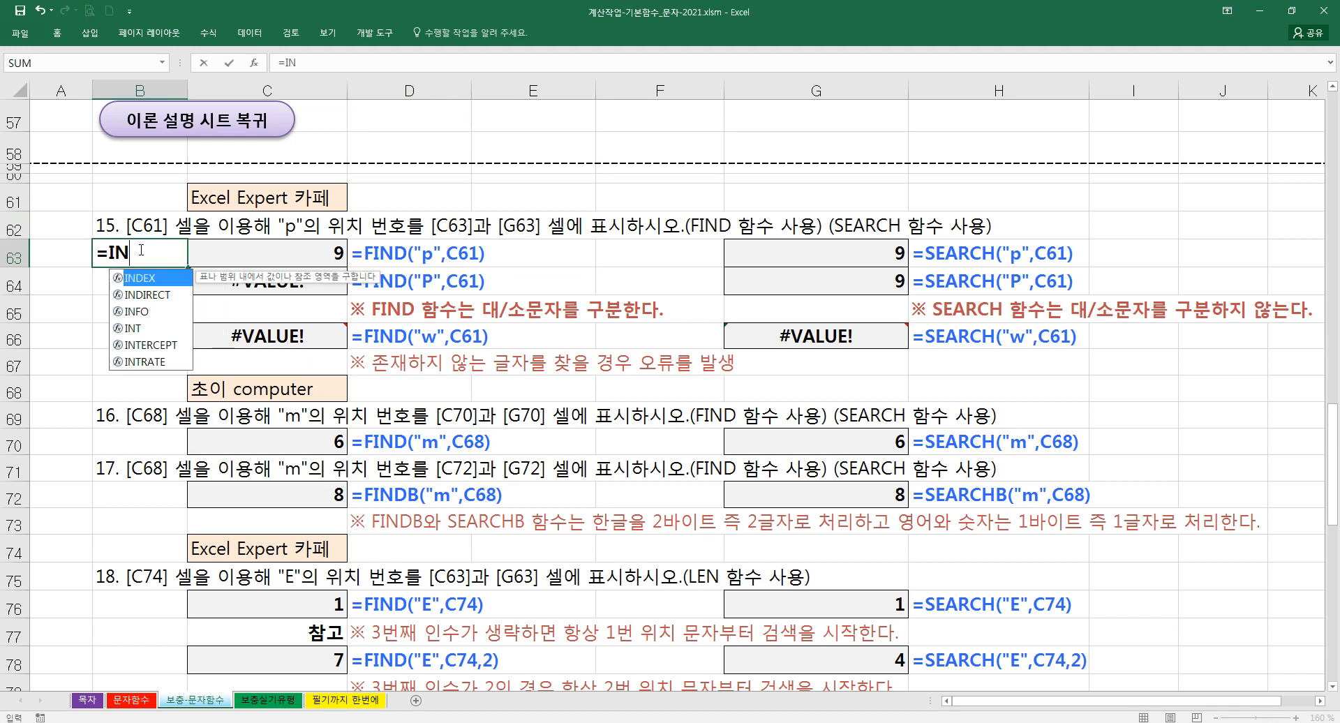
pyautogui.press('BackSpace')
pyautogui.press('BackSpace')
pyautogui.write('FIND(')
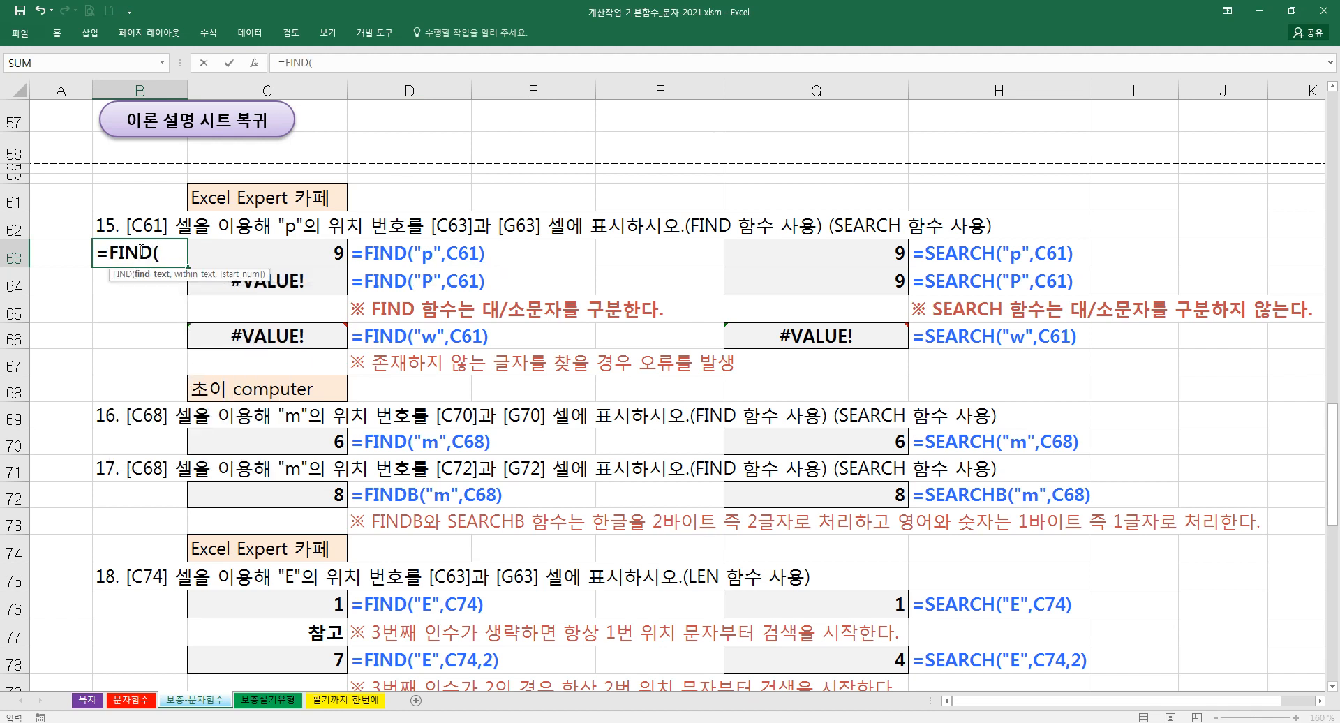
pyautogui.hotkey('ctrl', 'a')
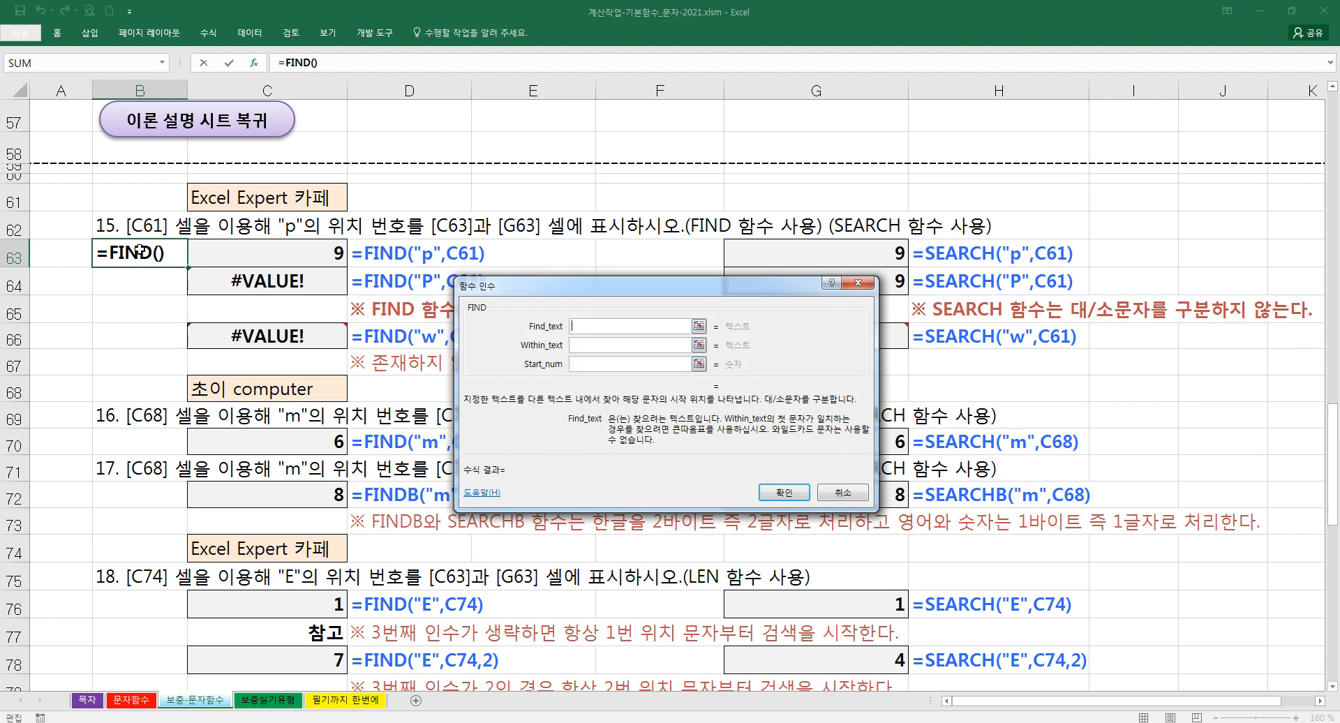
pyautogui.write('P')
pyautogui.press('Tab')
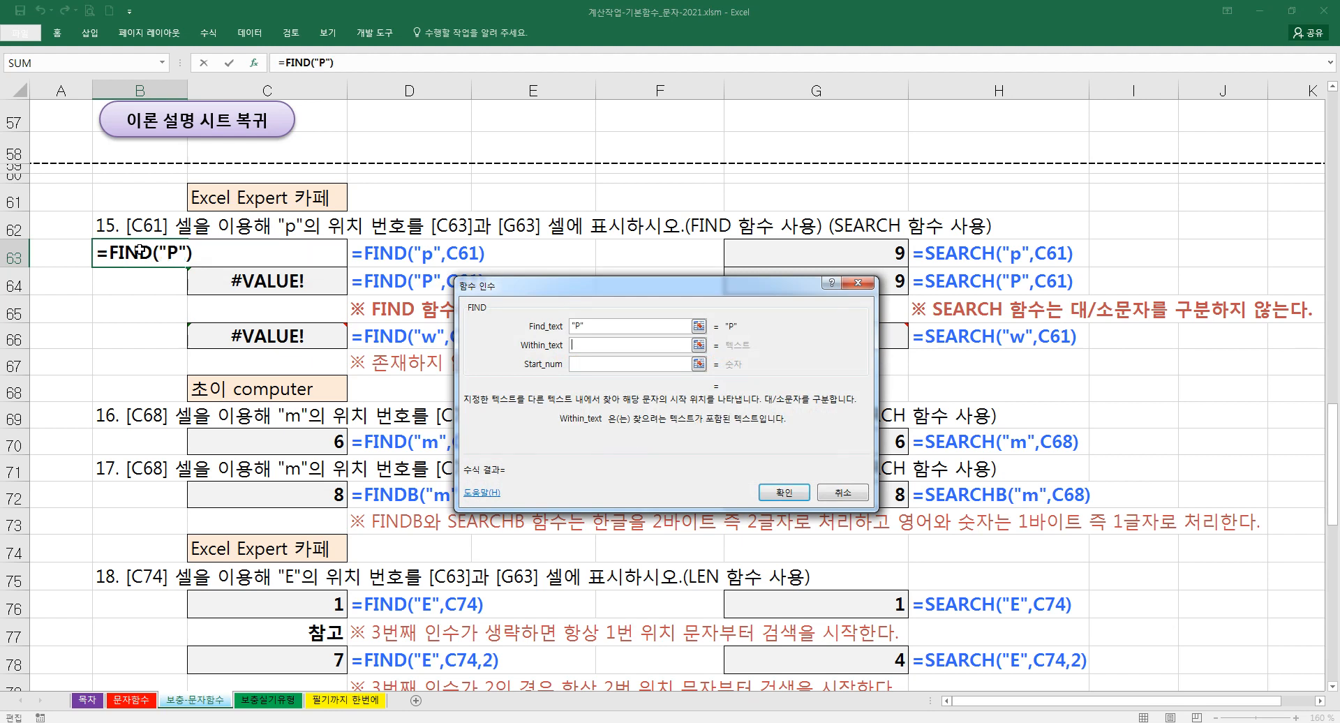
# - Change the Find_text argument of the B63 formula to lowercase "p"
pyautogui.hotkey('shift', 'Tab')
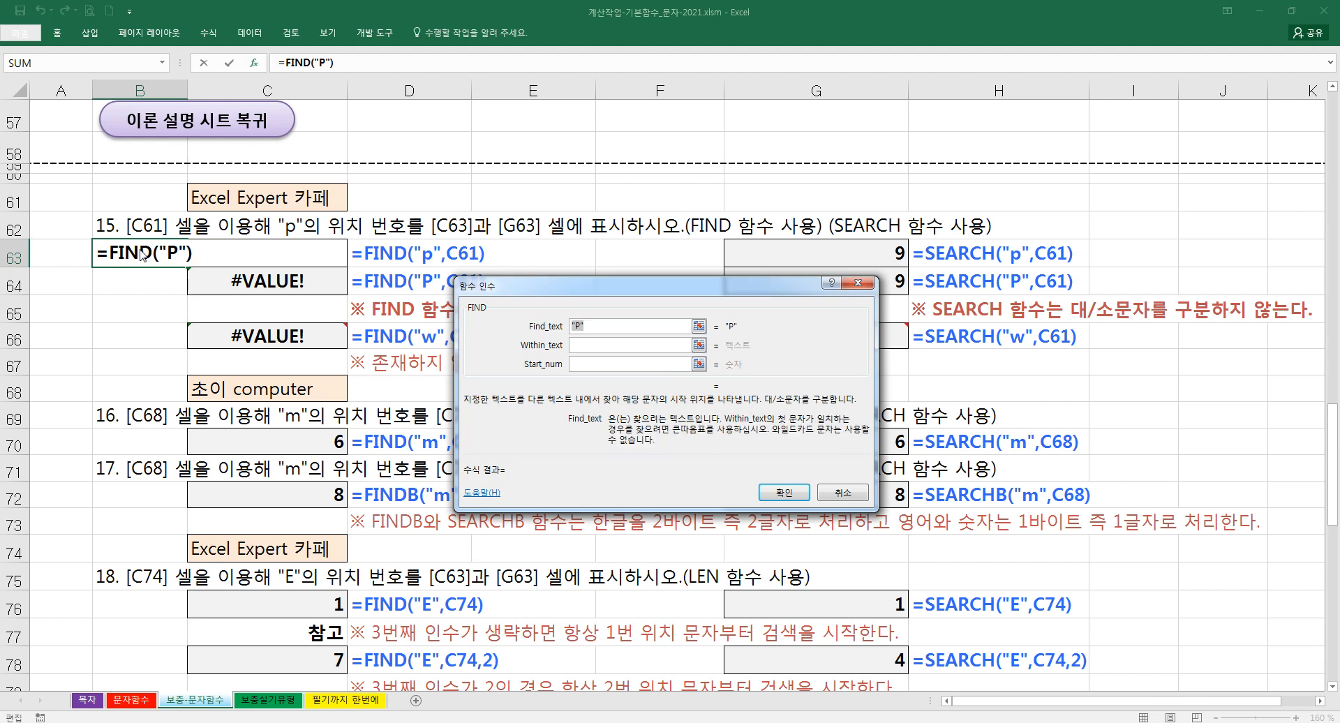
pyautogui.press('BackSpace')
pyautogui.press('BackSpace')
pyautogui.write('p"')
pyautogui.press('Tab')
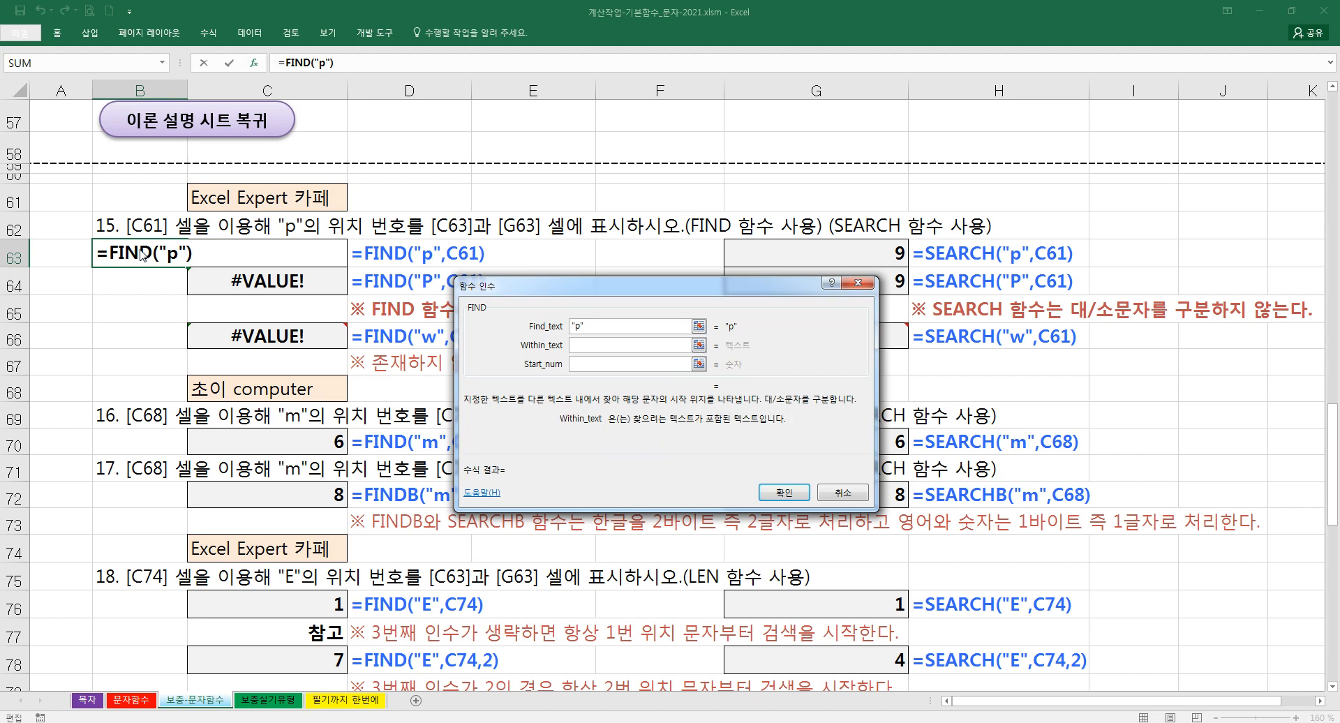
# - Set Find_text to "P" and Within_text to C61, and enter the FIND formula in B63
pyautogui.hotkey('shift', 'Tab')
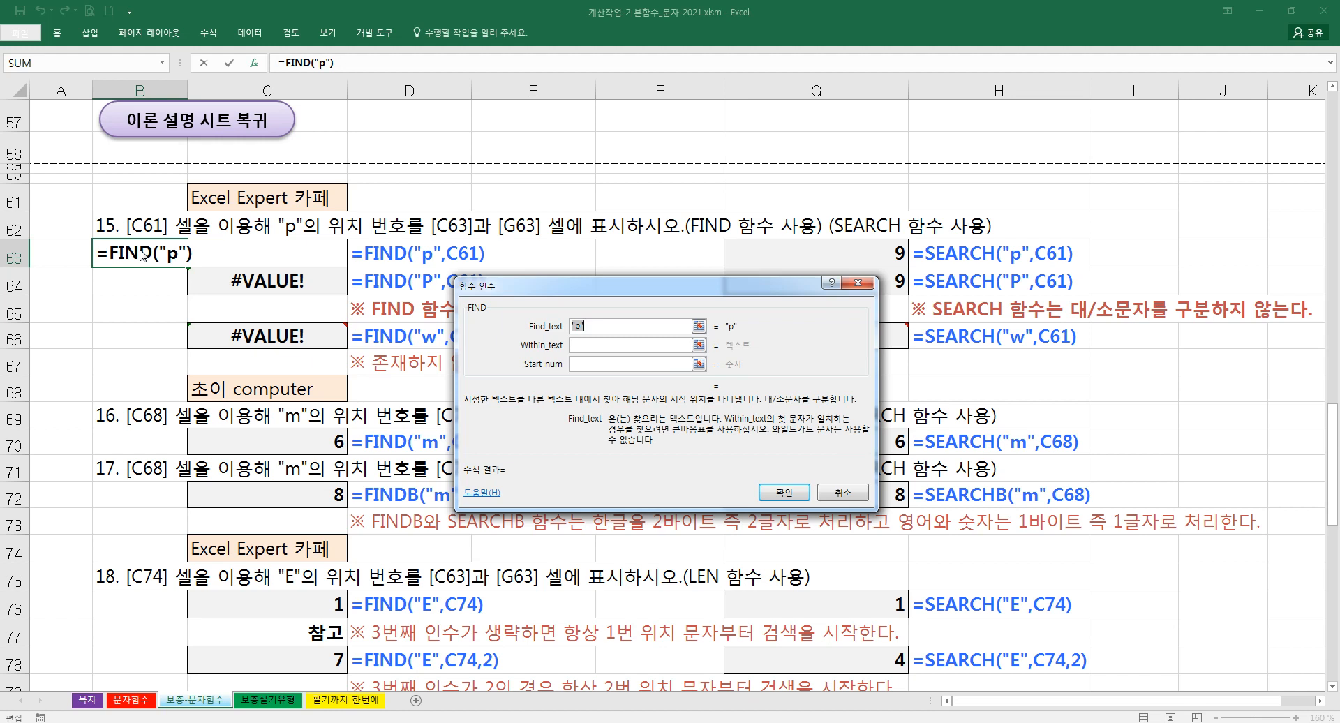
pyautogui.press('BackSpace')
pyautogui.write('"P"')
pyautogui.press('Tab')
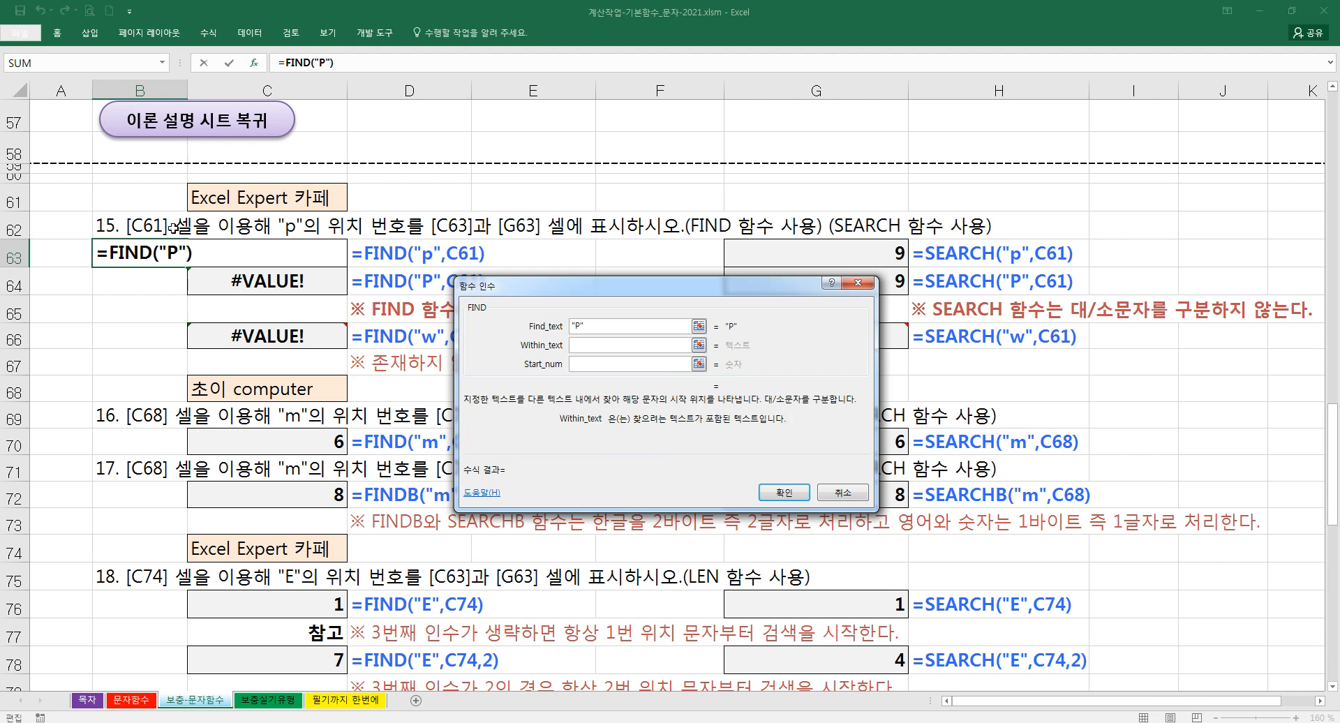
pyautogui.click(199, 202)
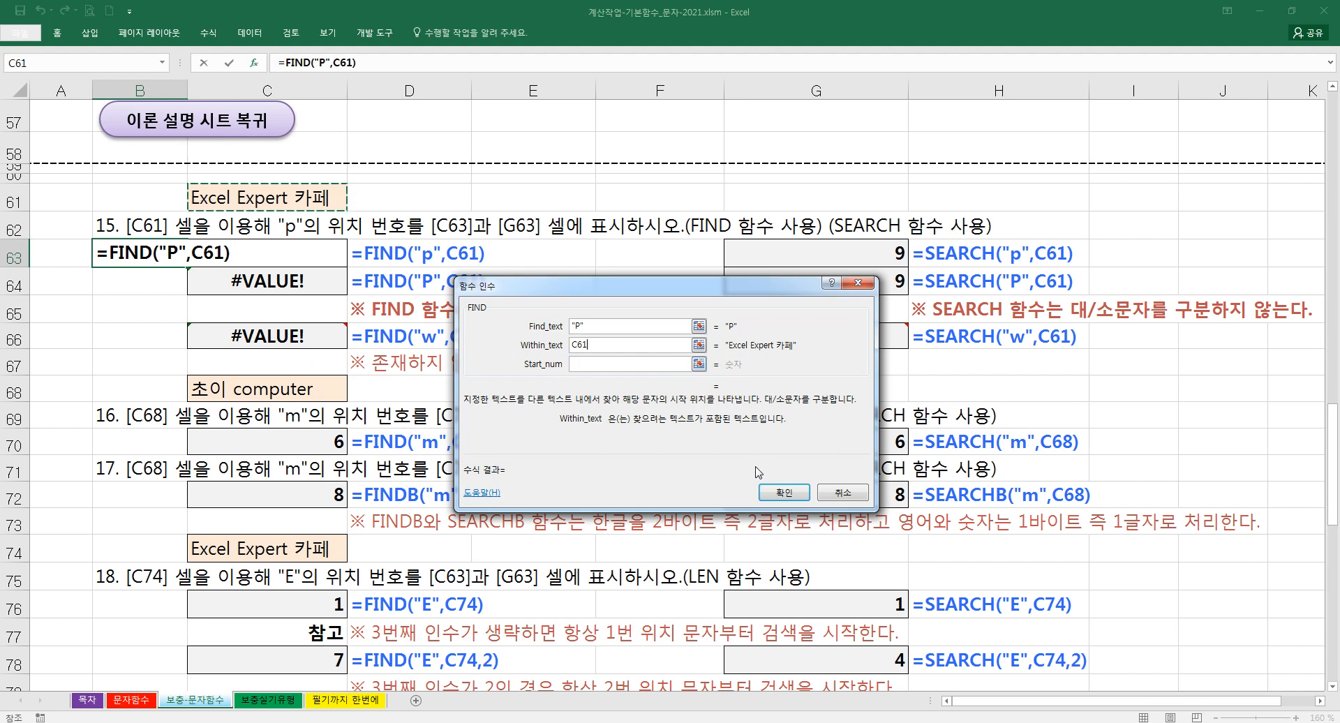
pyautogui.click(784, 492)
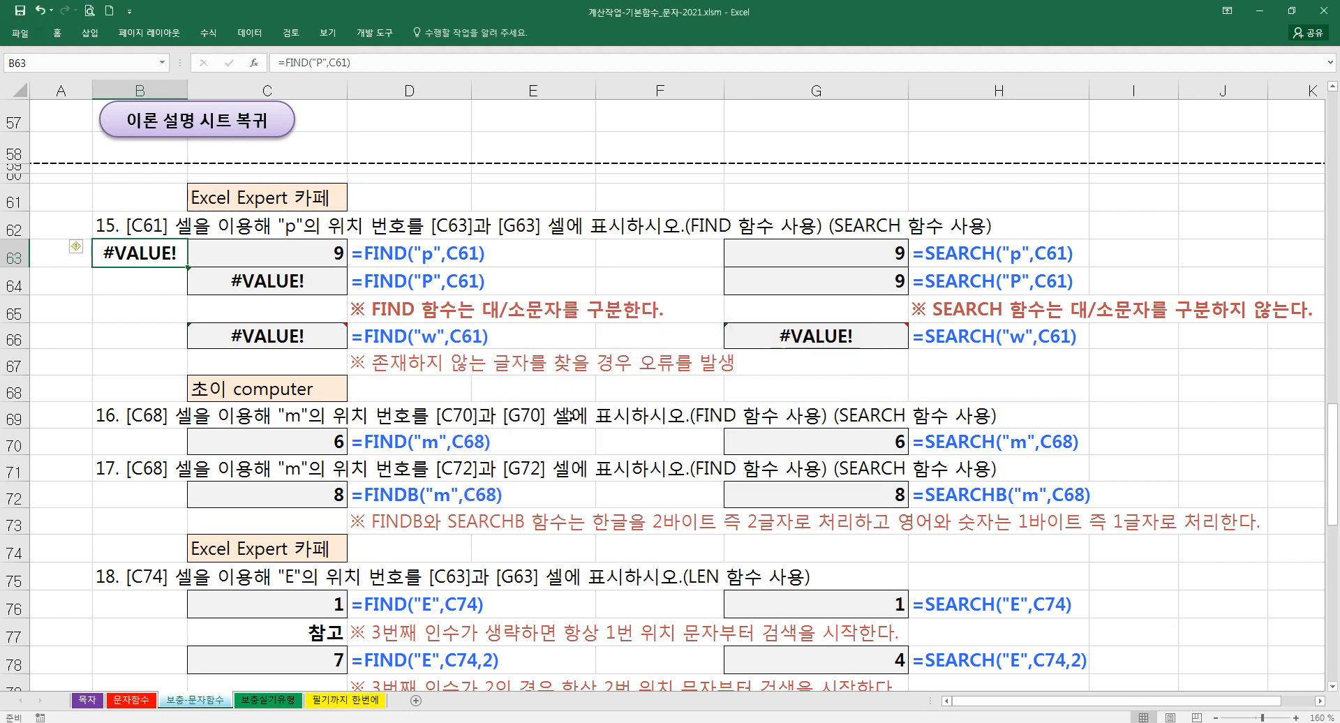
# - Reopen the arguments of B63's FIND formula and try "p" as the Find_text
pyautogui.click(254, 63)
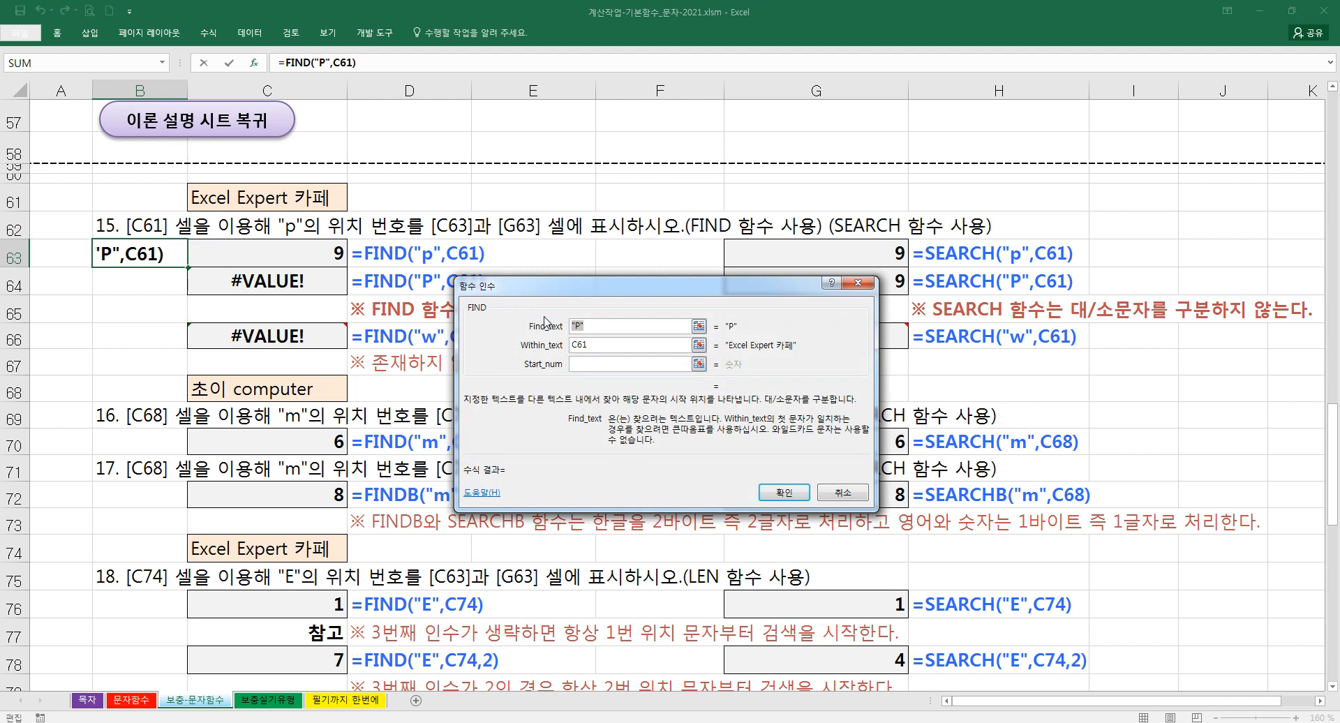
pyautogui.write('"')
pyautogui.write('"')
pyautogui.press('BackSpace')
pyautogui.write('P"')
pyautogui.press('BackSpace')
pyautogui.press('BackSpace')
pyautogui.write('p"')
pyautogui.press('Return')
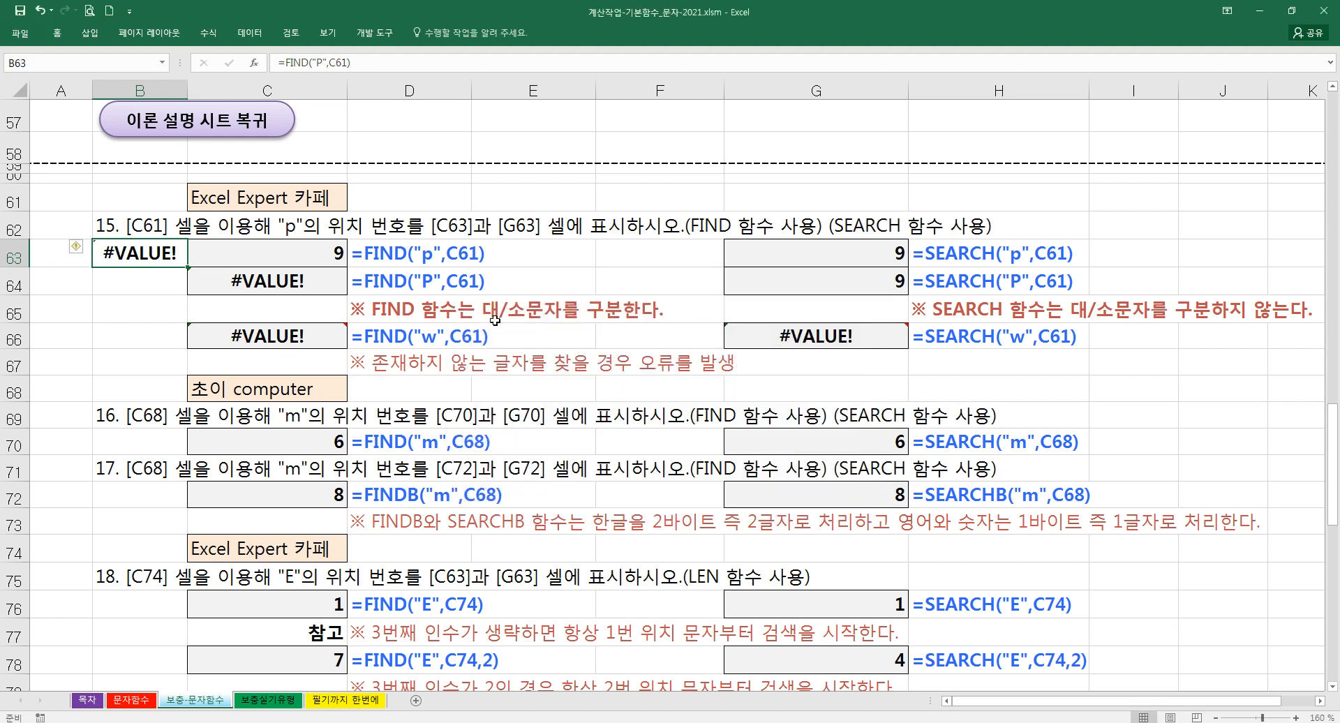
# - Compare the FIND and SEARCH formulas for "p", "P" and "w" under problem 15, including the cell comments in row 66
pyautogui.click(323, 287)
pyautogui.click(299, 251)
pyautogui.click(299, 278)
pyautogui.moveTo(847, 346)
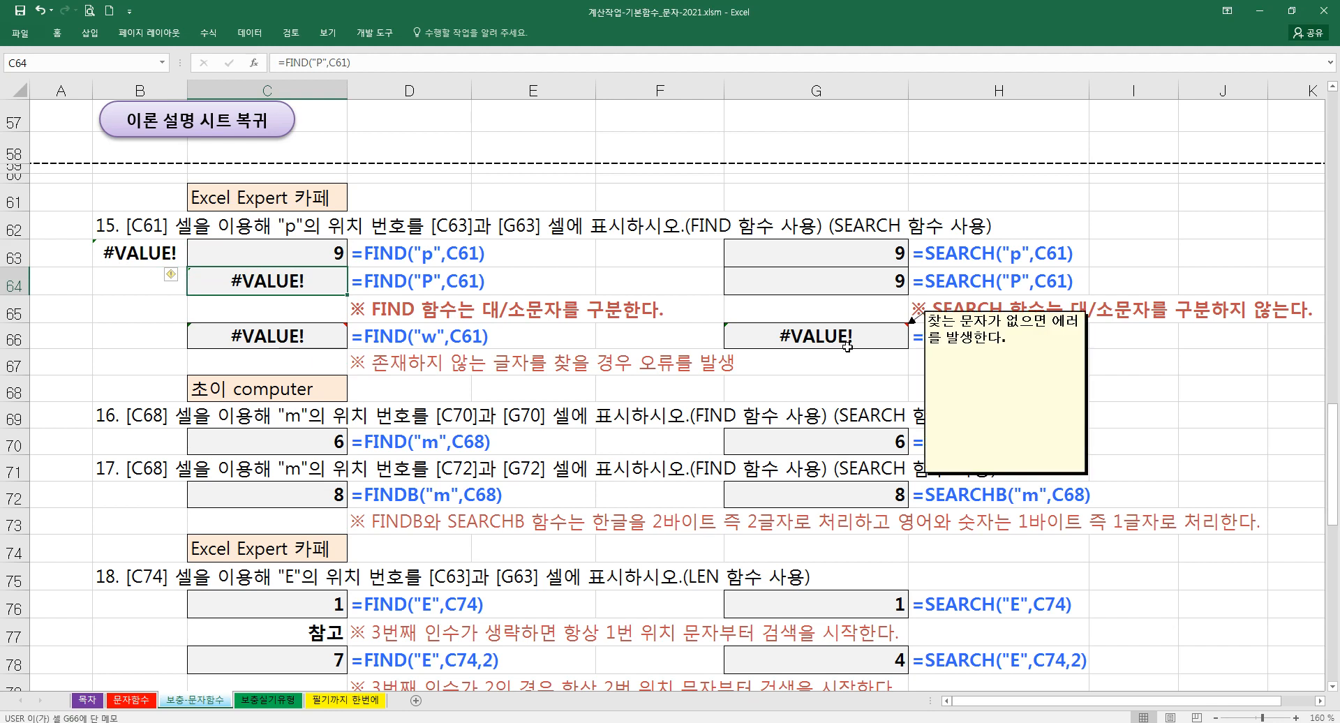
pyautogui.click(855, 288)
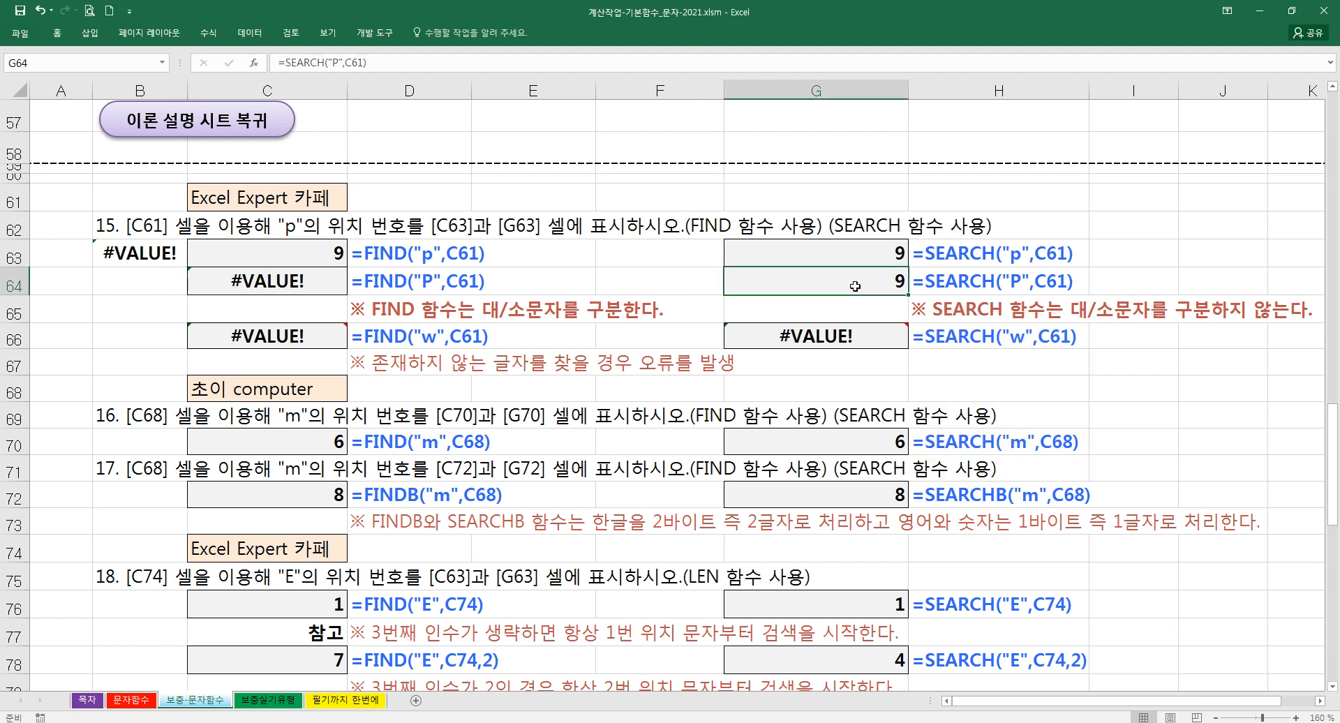
pyautogui.click(850, 257)
pyautogui.click(841, 279)
pyautogui.click(834, 252)
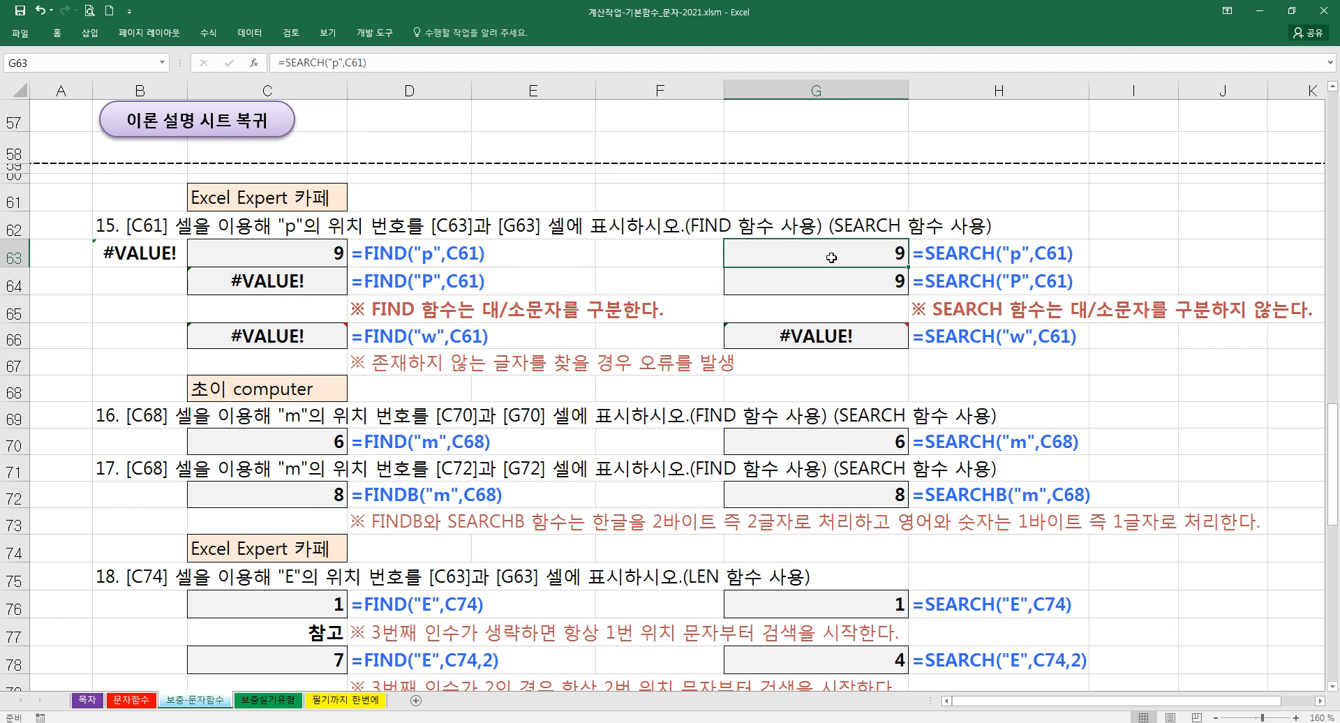
pyautogui.click(281, 339)
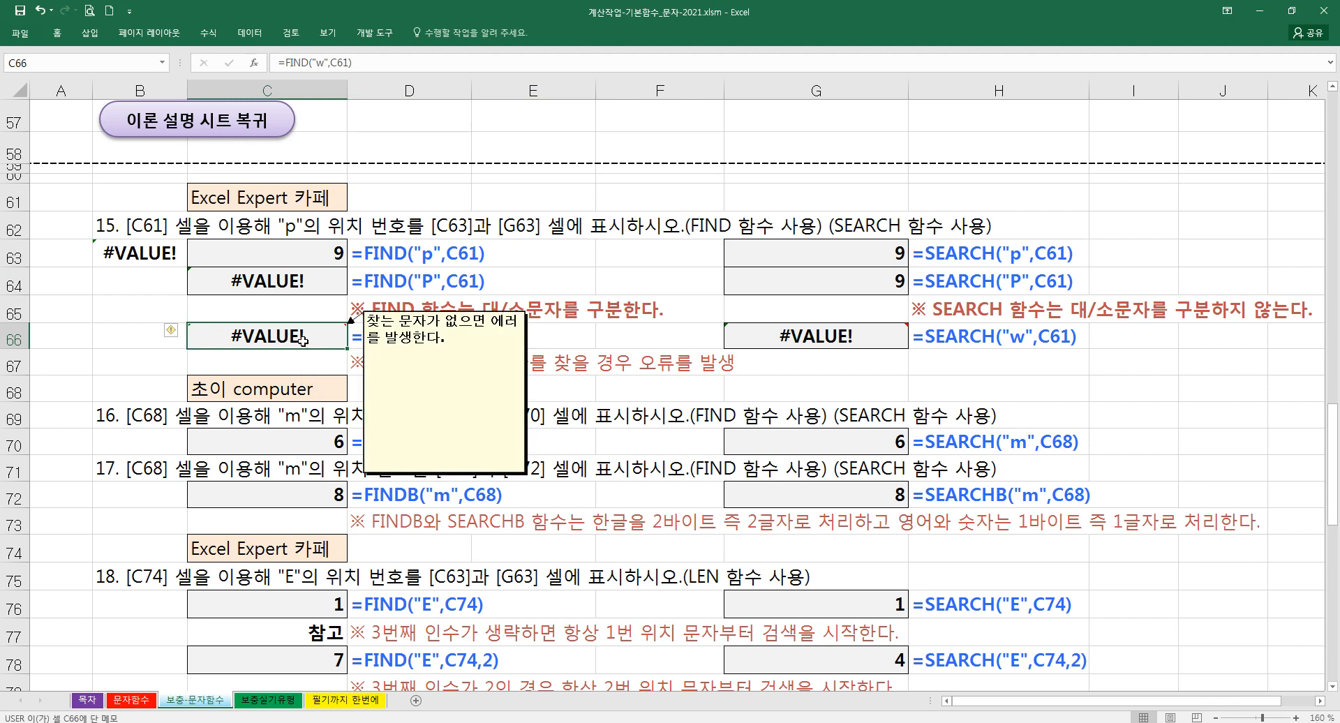
pyautogui.moveTo(790, 337)
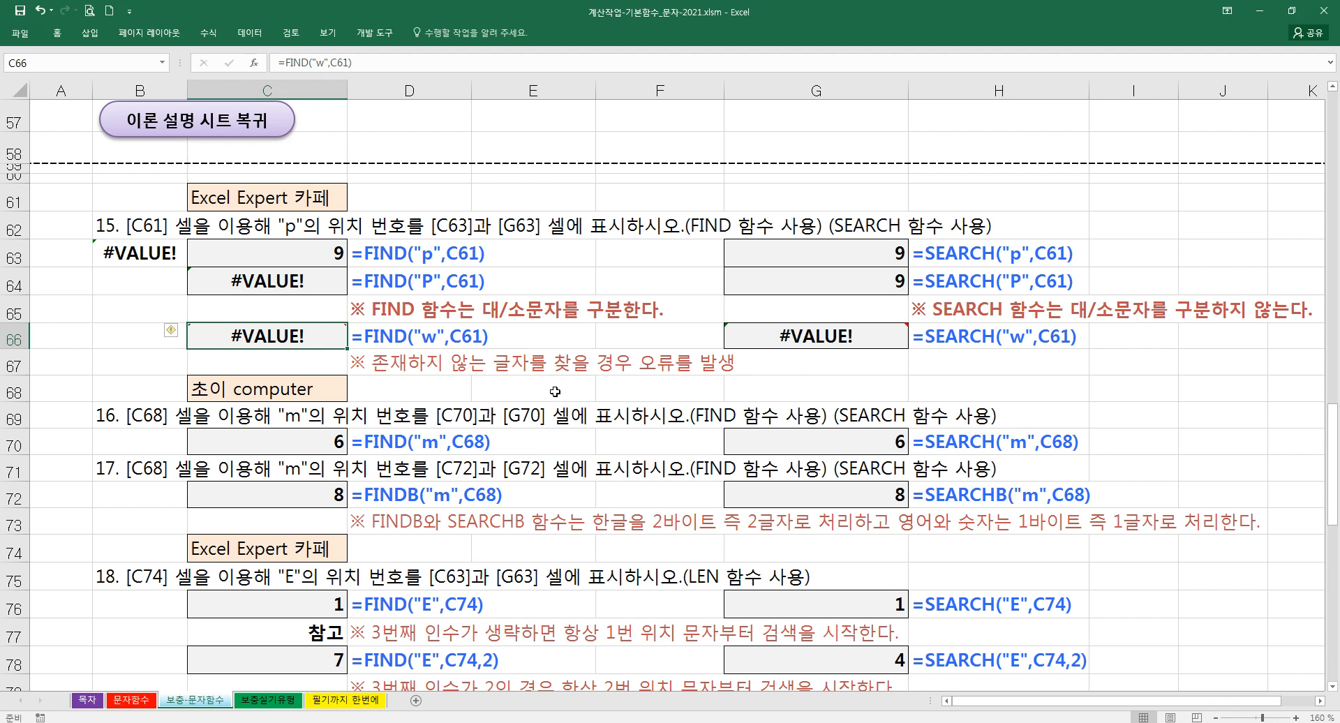
# - Format the note in D67 about searching for nonexistent characters in bold black text
pyautogui.click(406, 368)
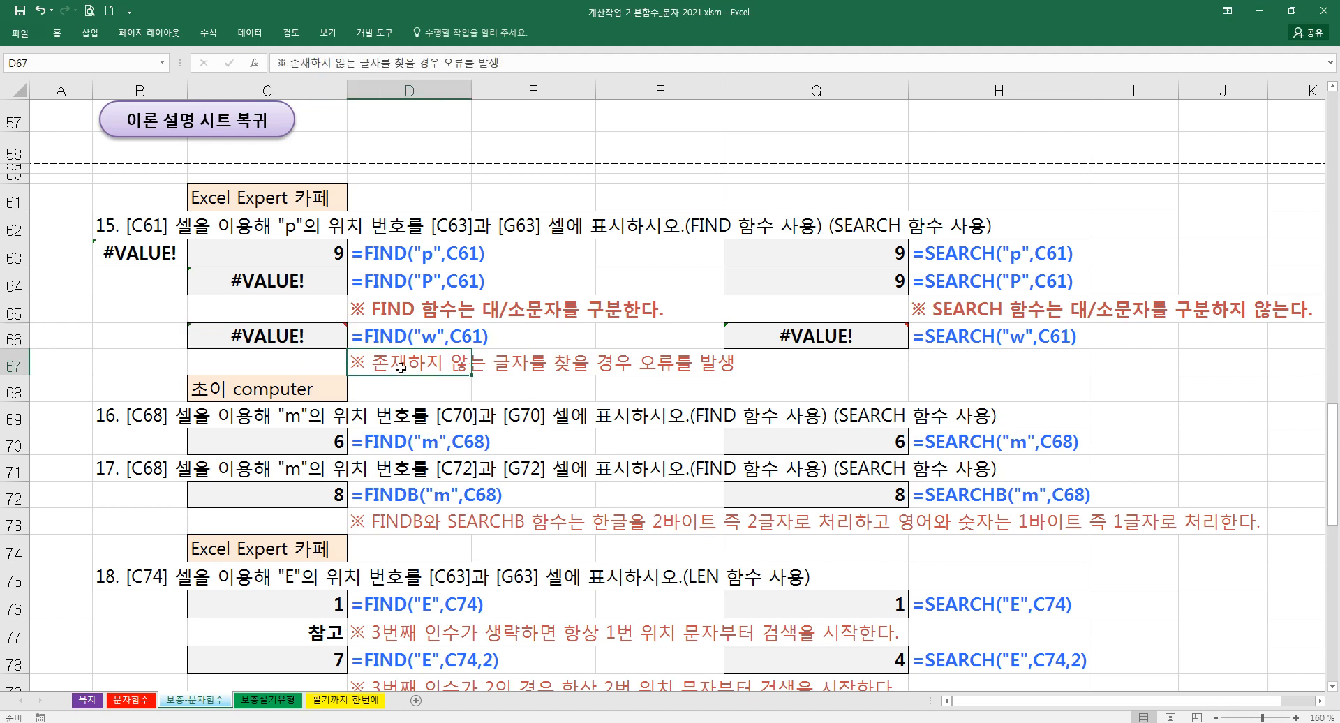
pyautogui.click(57, 33)
pyautogui.click(238, 82)
pyautogui.click(242, 104)
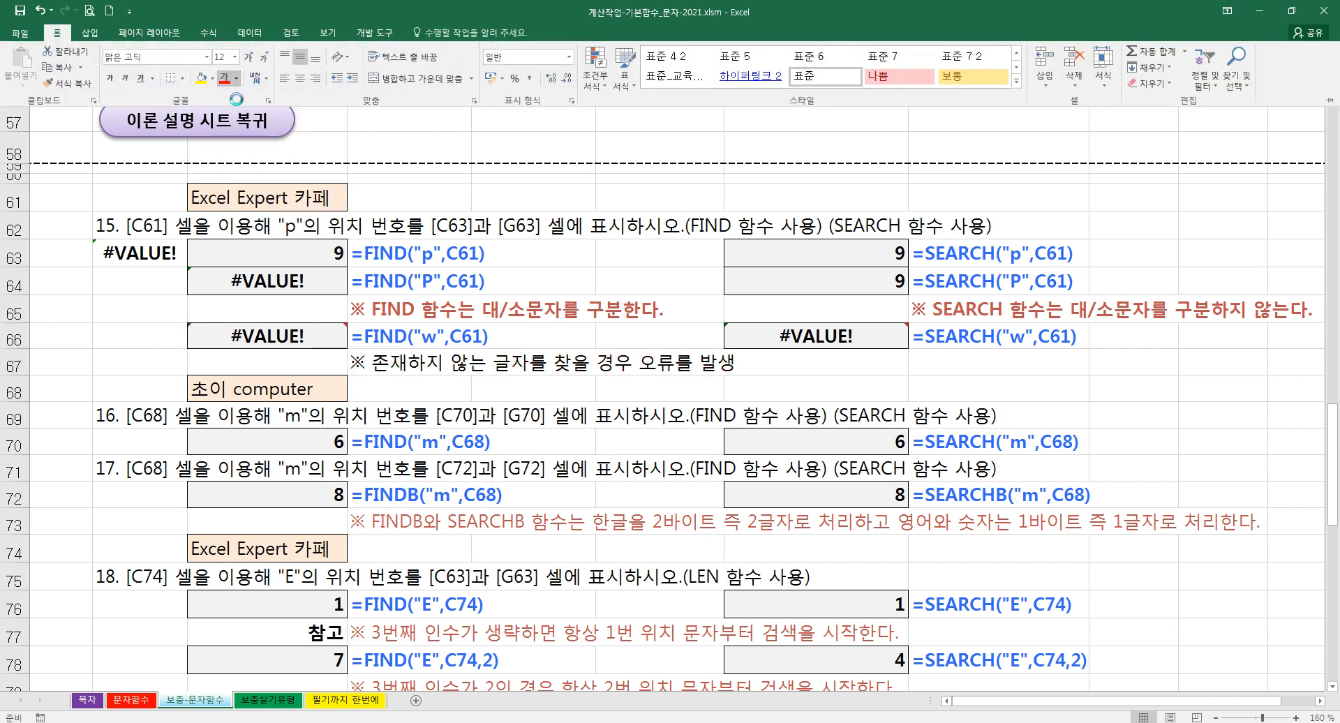
pyautogui.hotkey('ctrl', 'b')
pyautogui.click(445, 392)
pyautogui.click(423, 364)
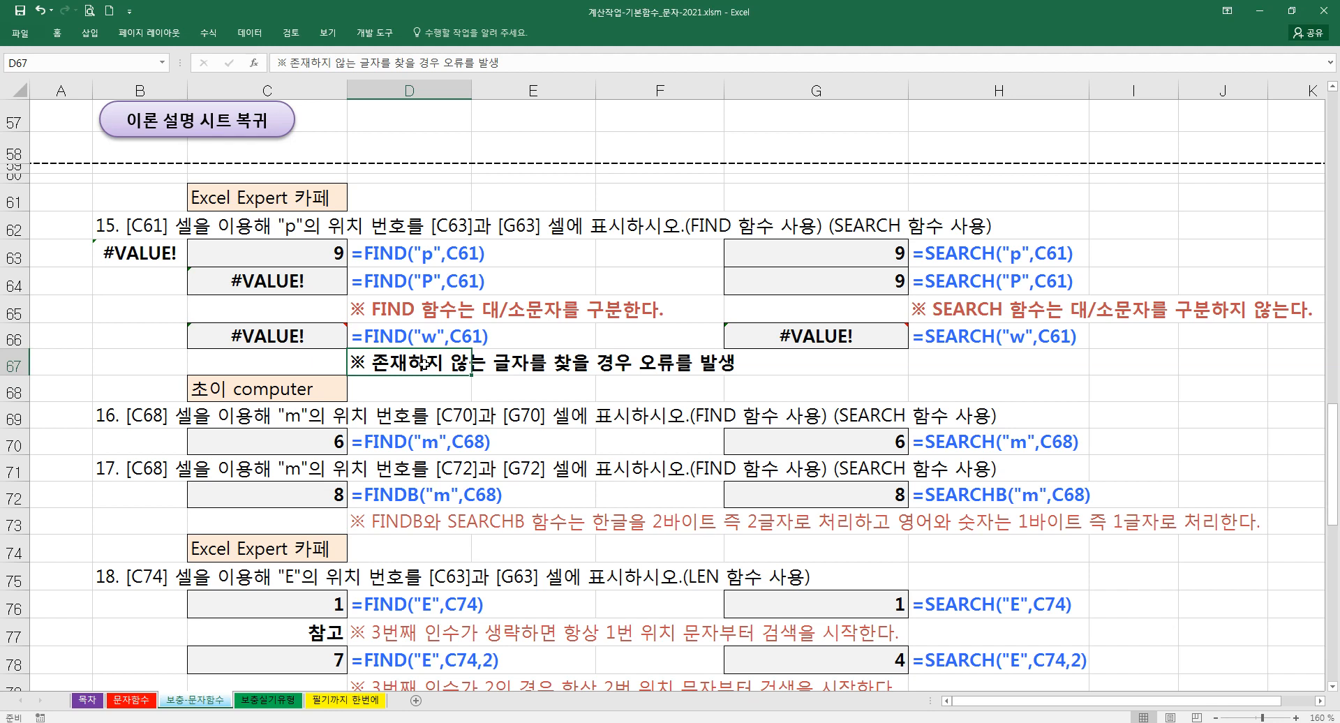
# - Try a FIND formula in F63 that looks for a space " " in C61, and cancel it
pyautogui.click(638, 259)
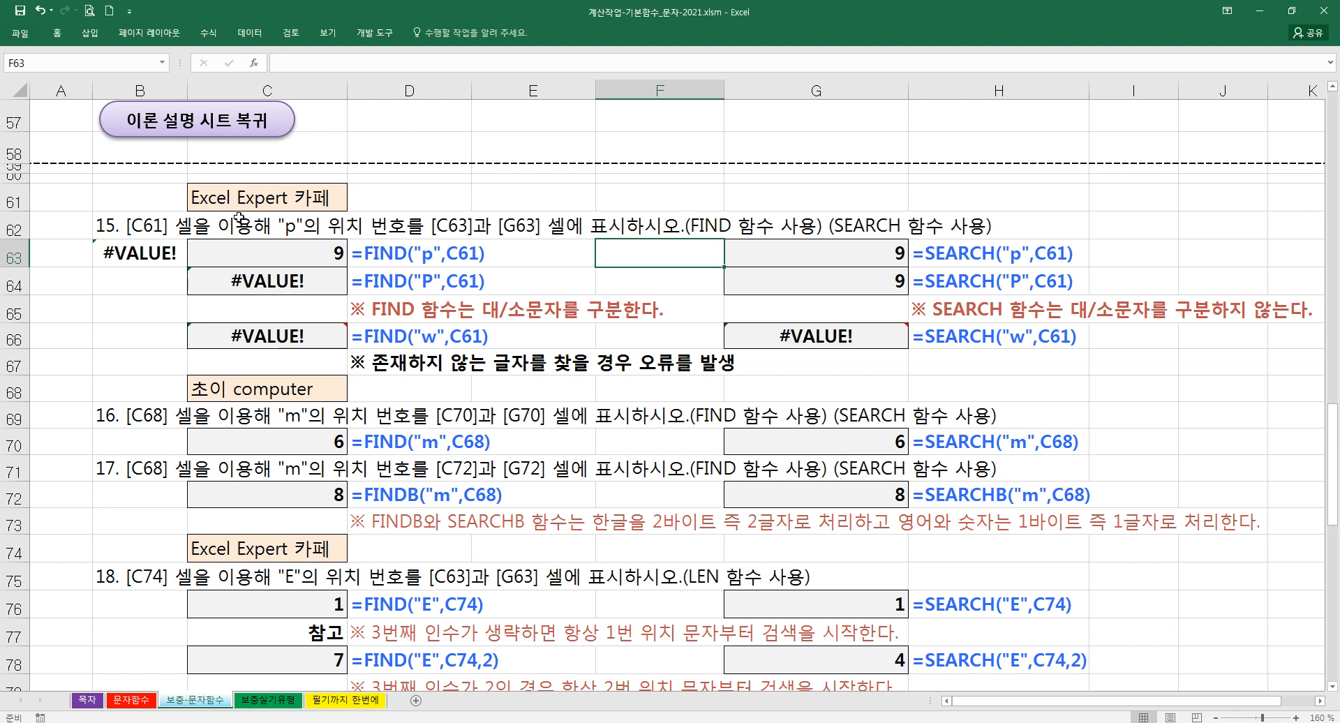
pyautogui.write('=FIND(')
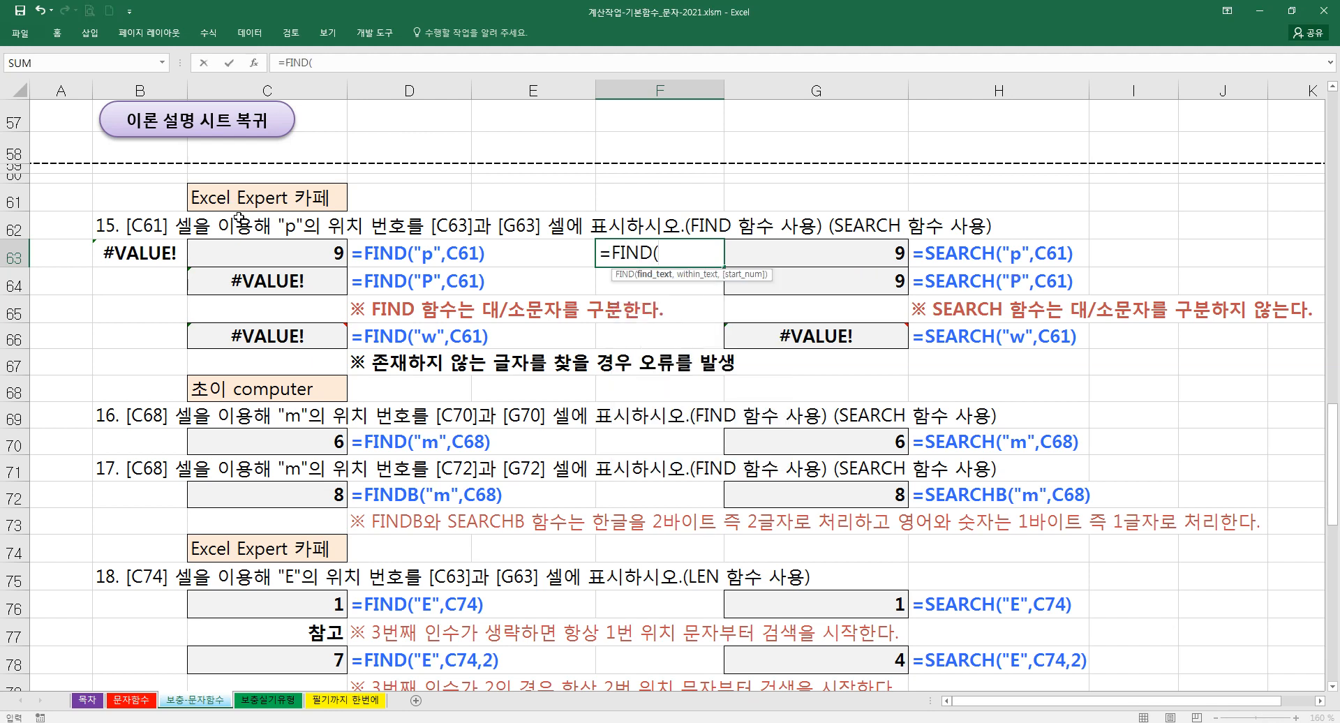
pyautogui.hotkey('ctrl', 'a')
pyautogui.write('" "')
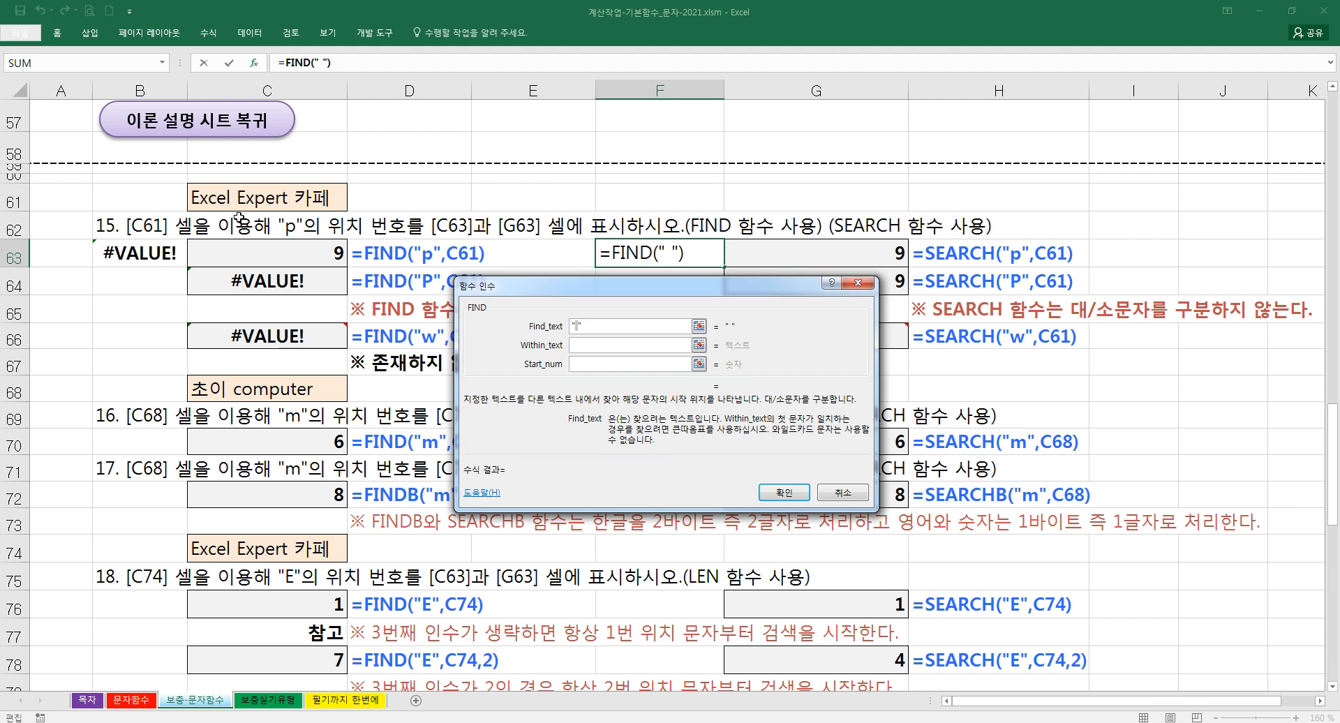
pyautogui.press('Tab')
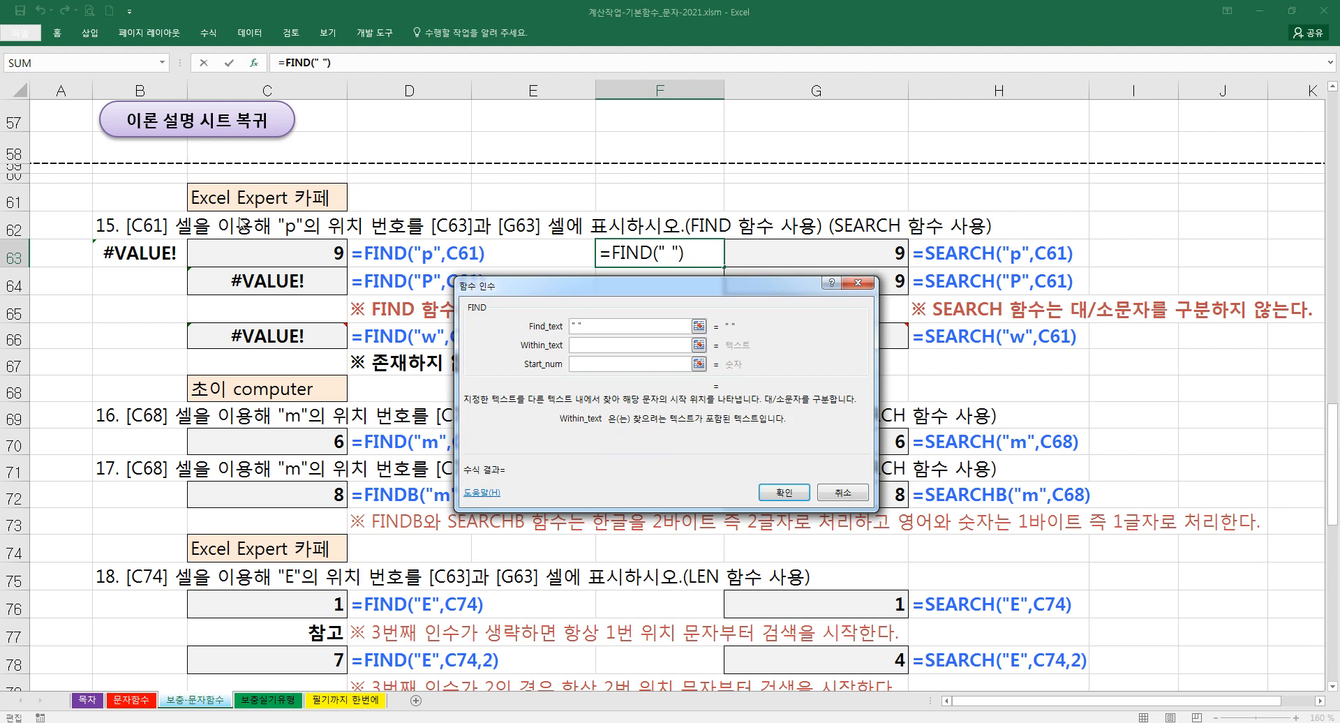
pyautogui.click(204, 206)
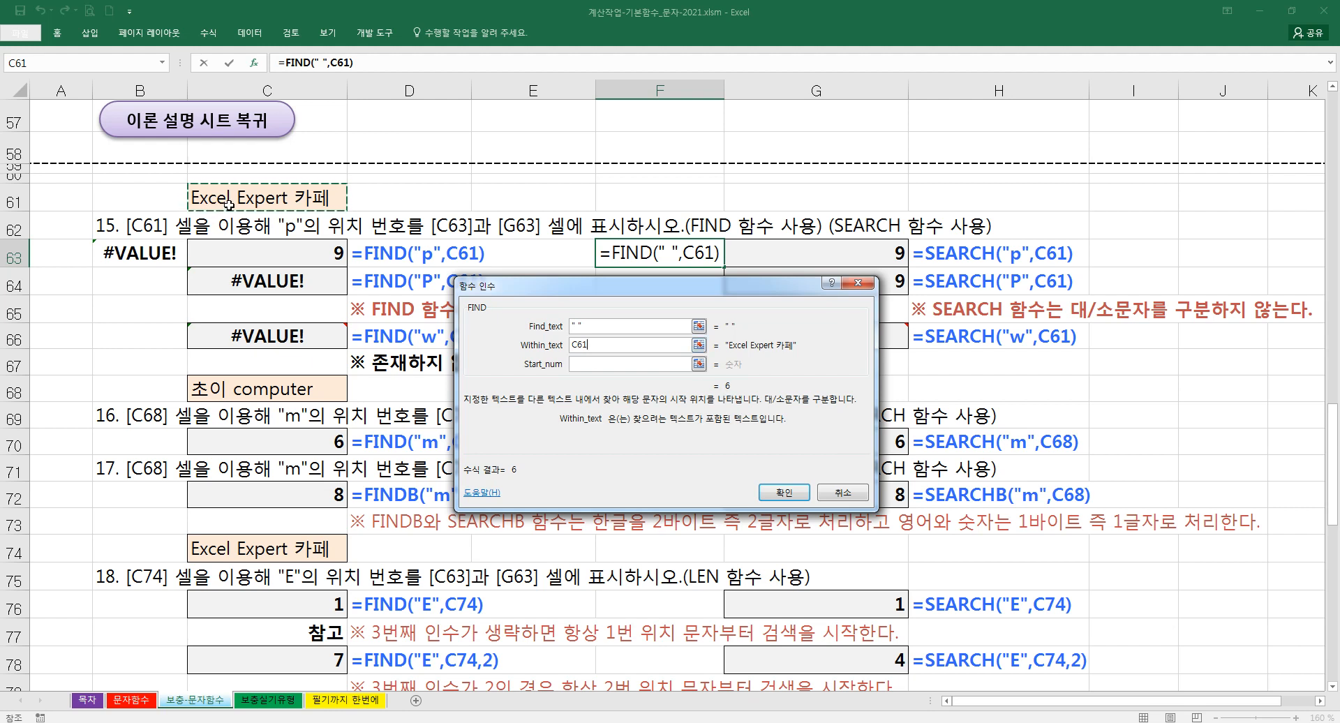
pyautogui.press('Escape')
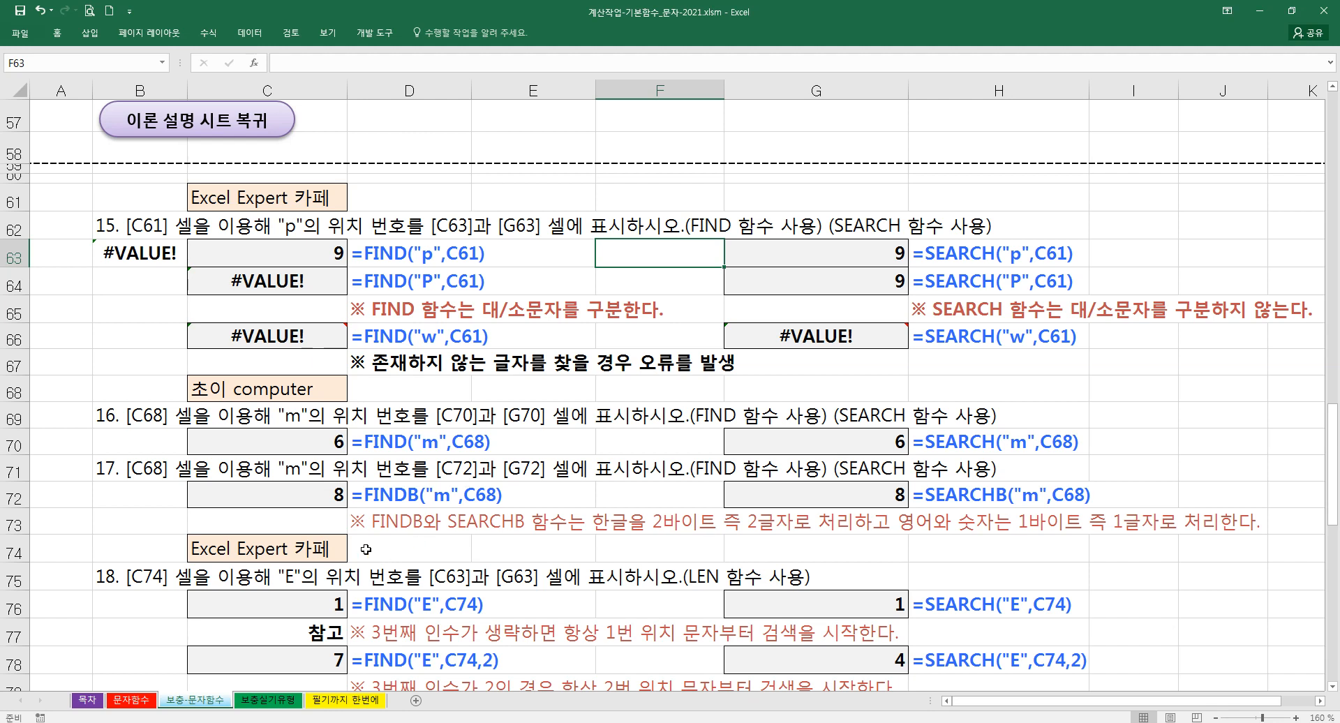
# - Insert a blank row at row 74, above the Excel Expert 카페 sample text of problem 18
pyautogui.scroll(-2, 363, 559)
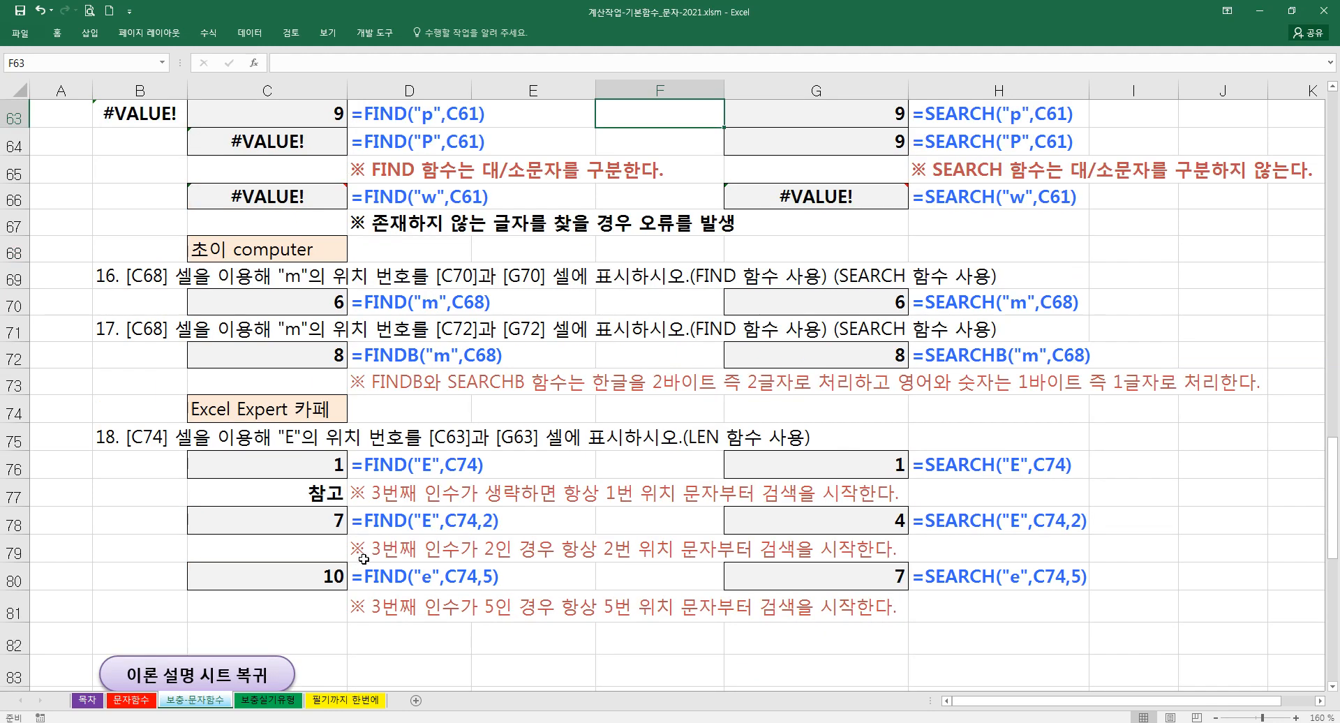
pyautogui.click(301, 464)
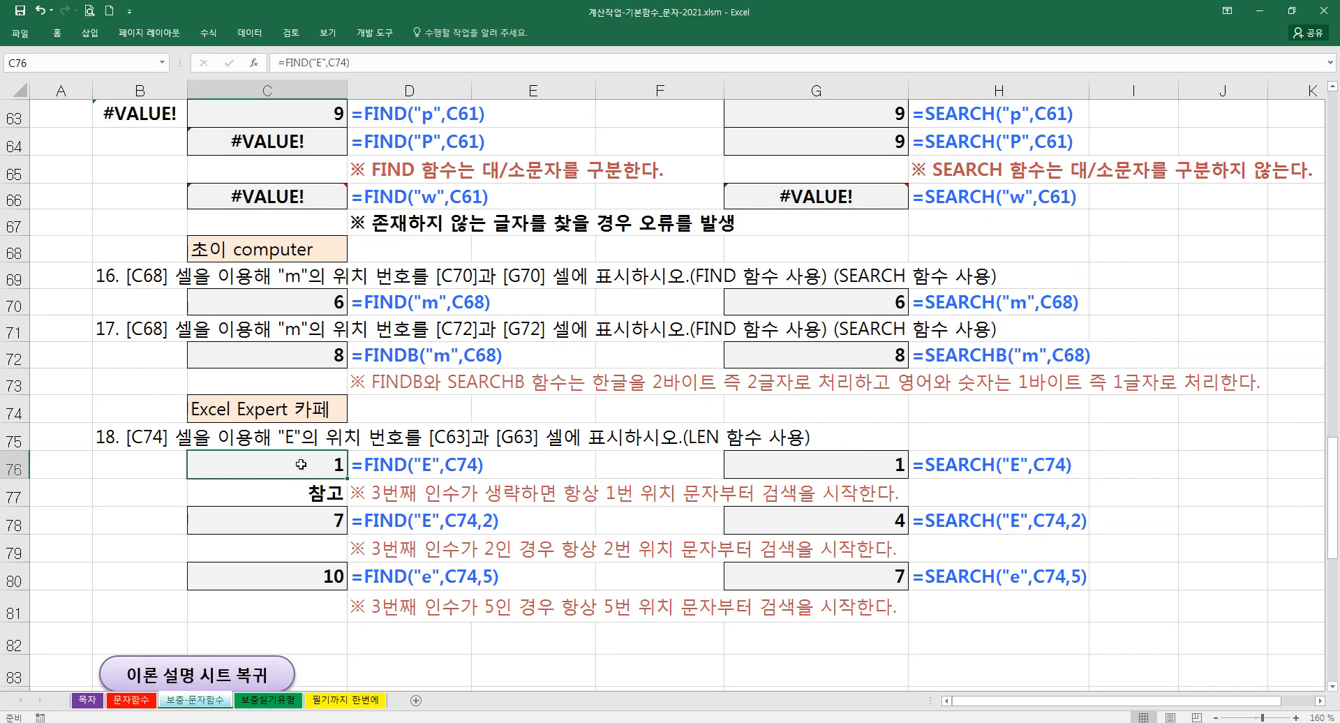
pyautogui.click(10, 410)
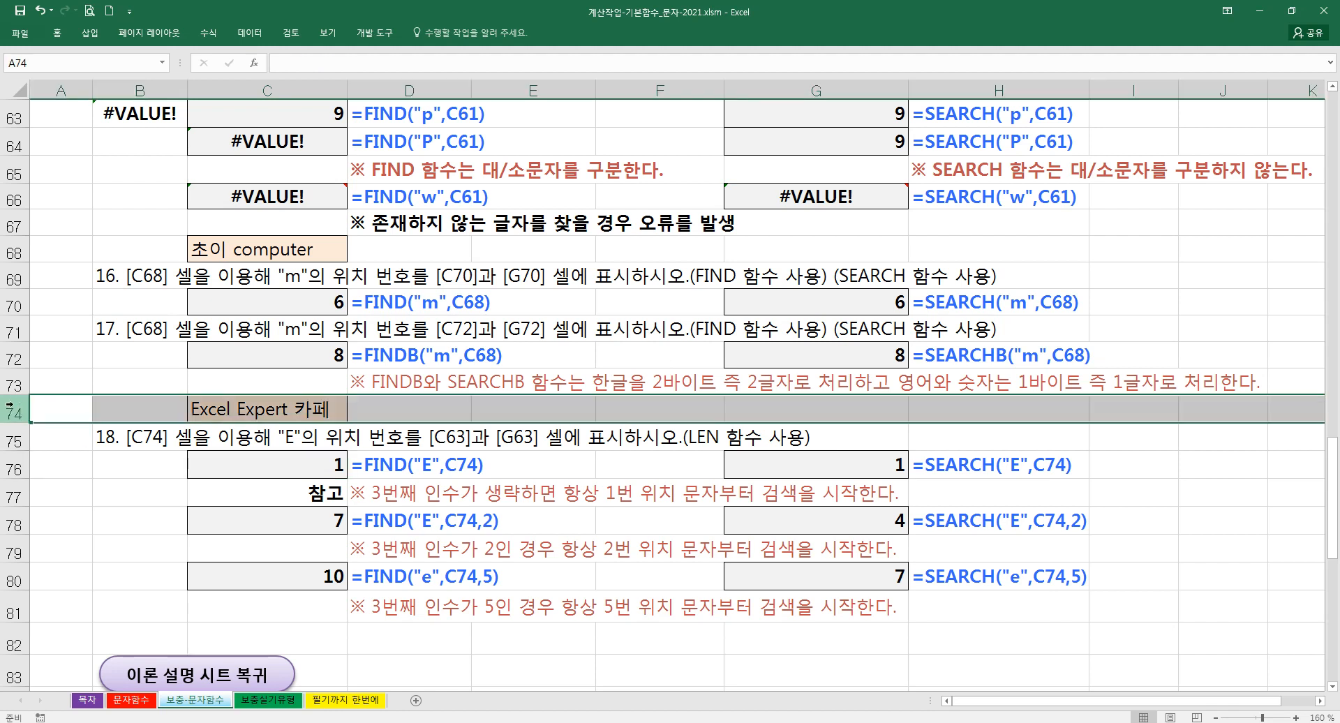
pyautogui.click(120, 413)
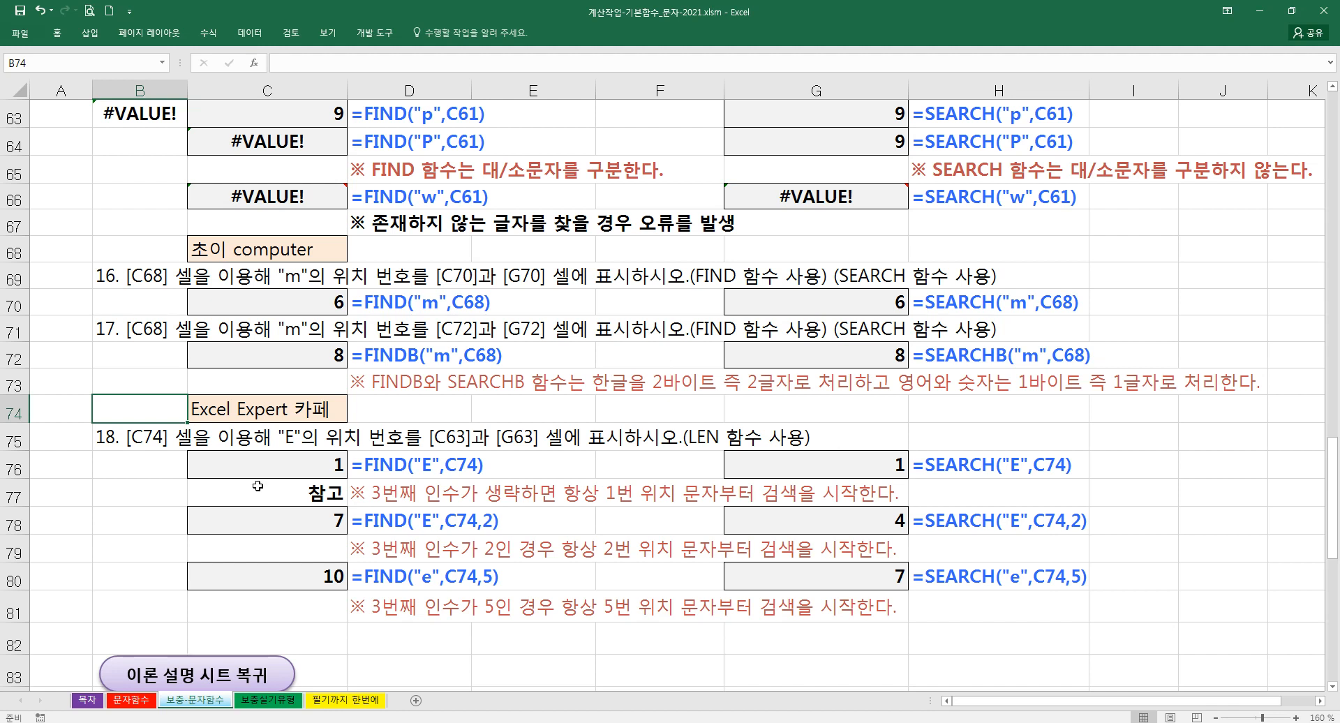
pyautogui.rightClick(14, 409)
pyautogui.click(77, 501)
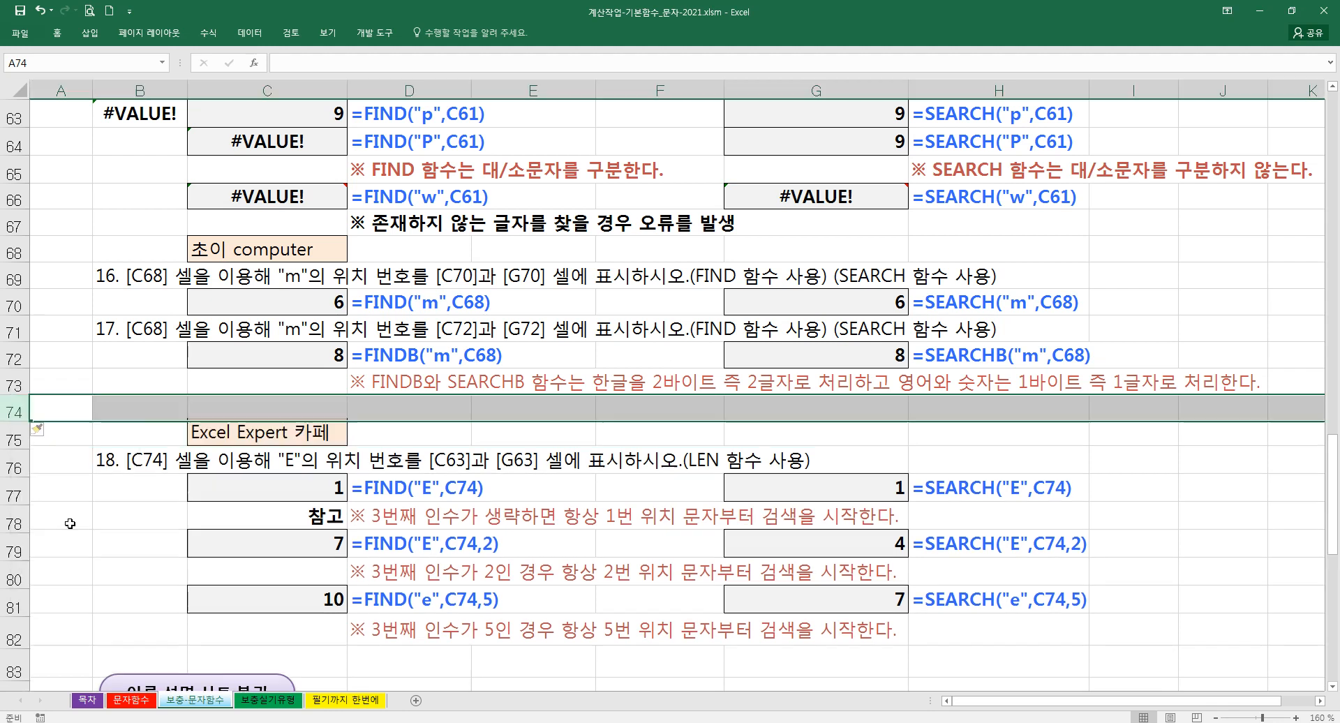
# - Delete the empty row 83 and shrink the inserted blank row 74 to a thin spacer
pyautogui.rightClick(20, 671)
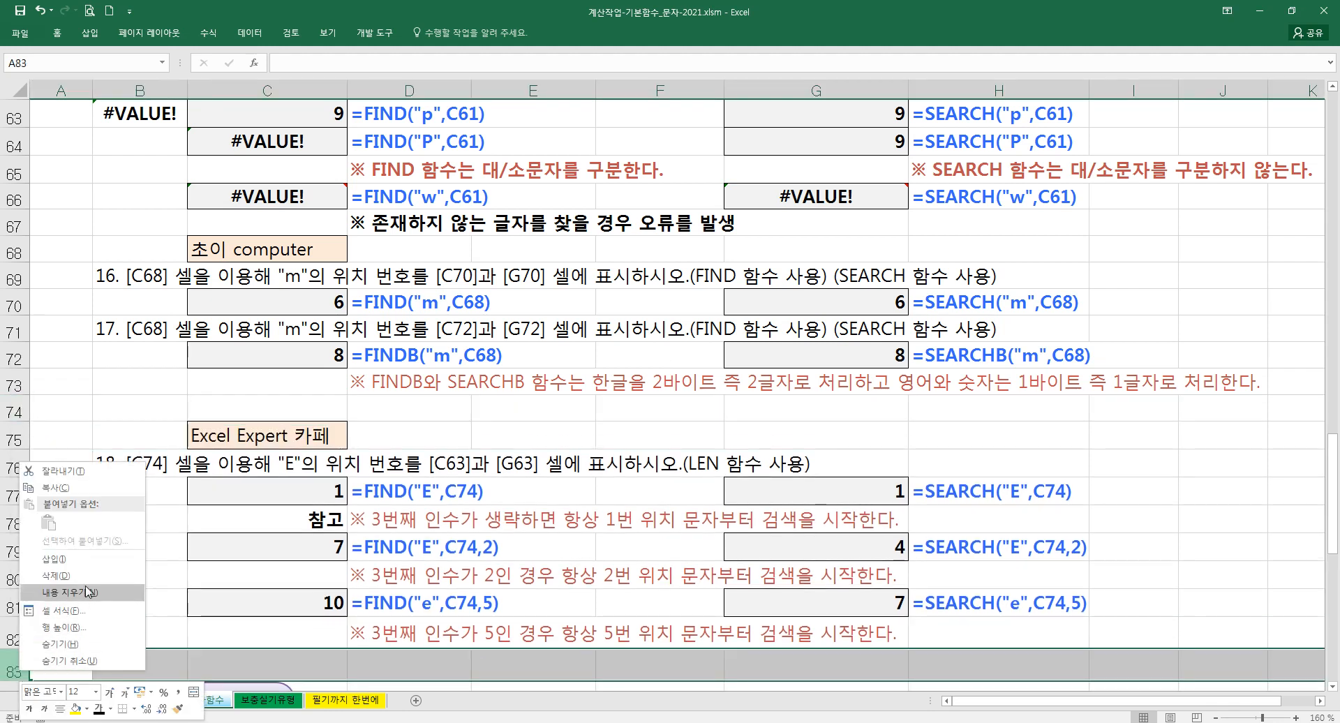
pyautogui.click(56, 575)
pyautogui.moveTo(21, 422); pyautogui.dragTo(25, 406)
pyautogui.click(315, 507)
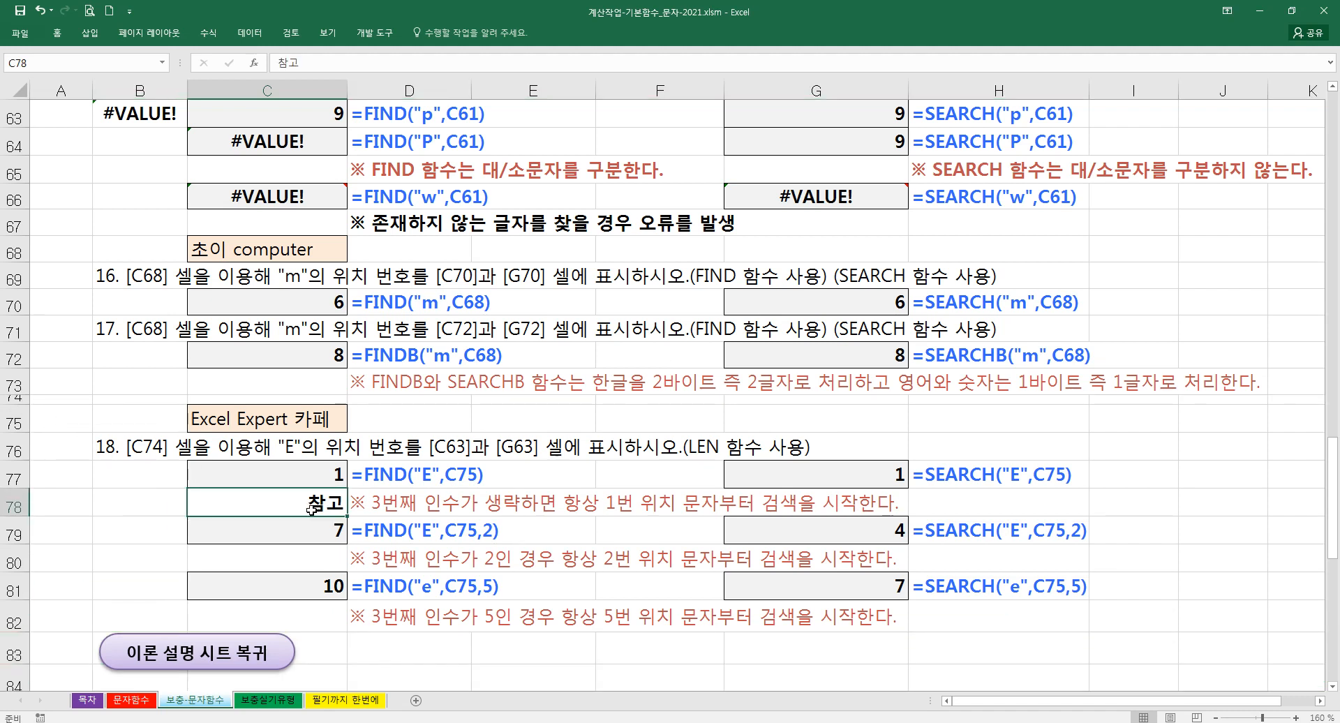
# - In problem 18's question in B76, change the source cell to [C77] and the result cell to [G77], removing the "[C63]과" part
pyautogui.click(288, 479)
pyautogui.click(143, 446)
pyautogui.doubleClick(143, 446)
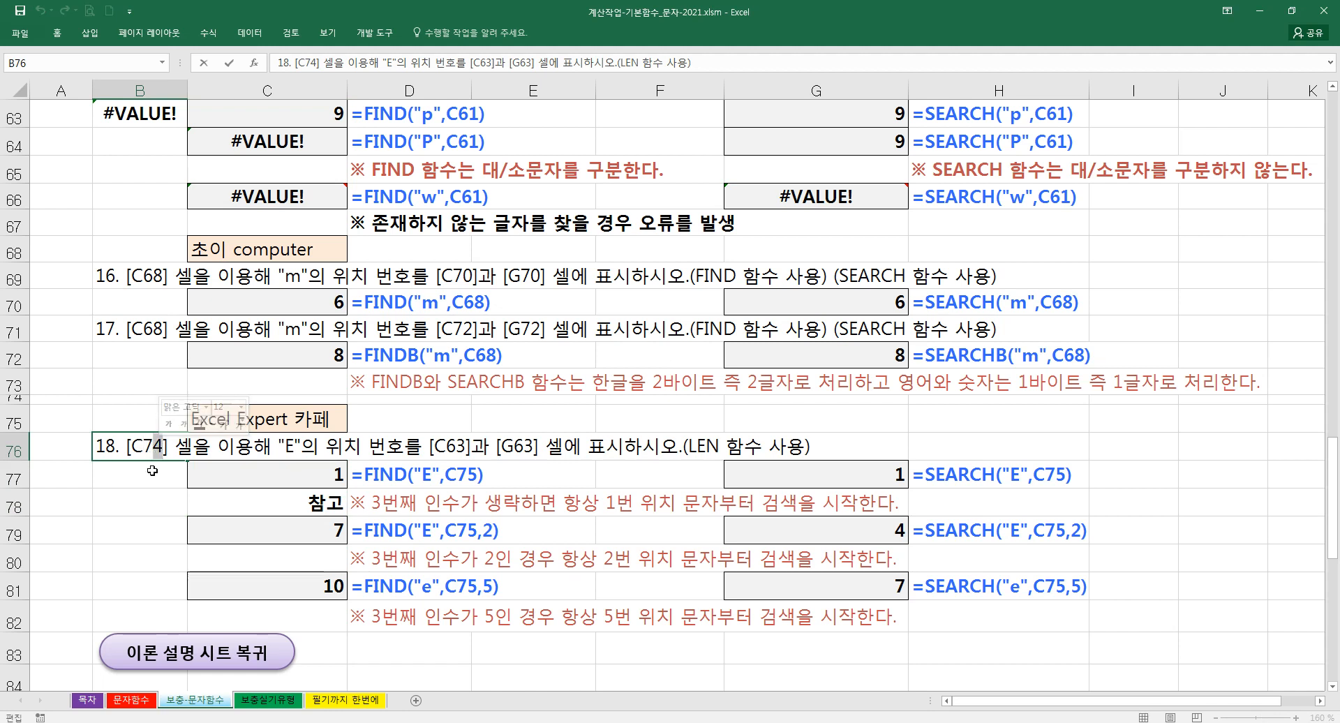
pyautogui.write('7')
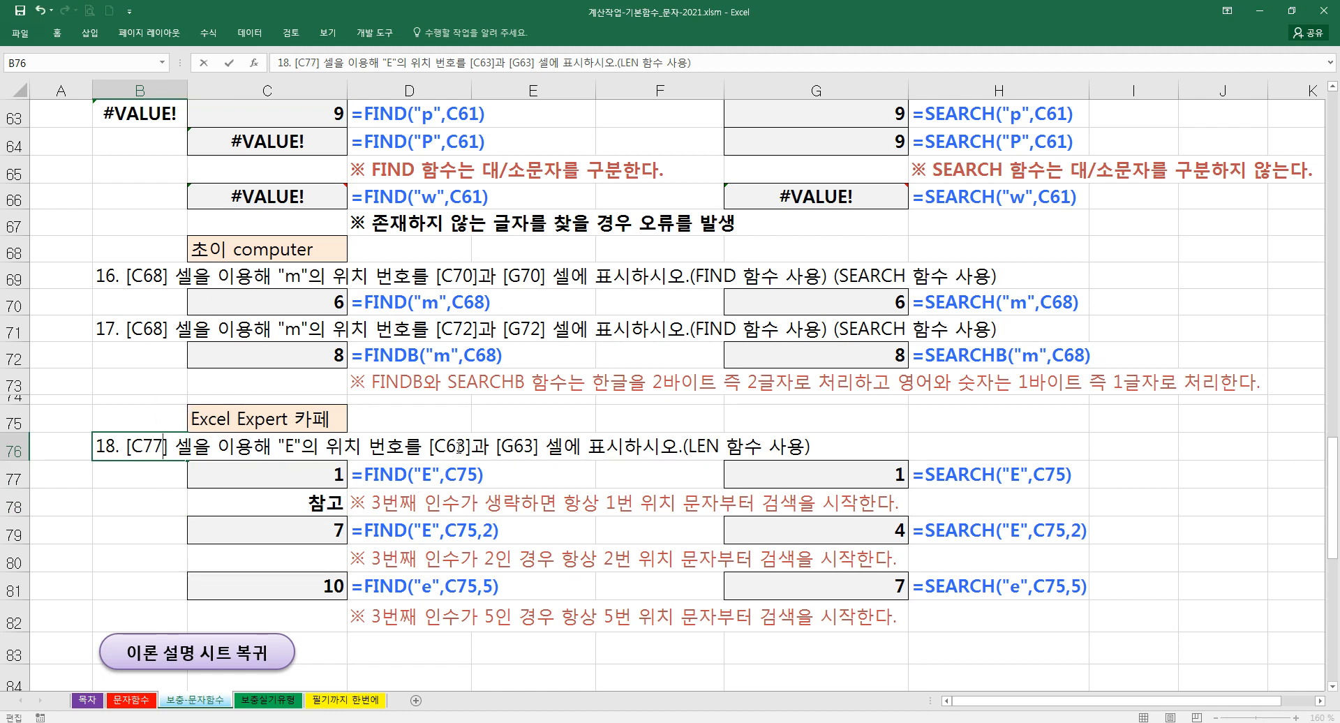
pyautogui.moveTo(457, 446); pyautogui.dragTo(465, 446)
pyautogui.moveTo(465, 447); pyautogui.dragTo(447, 447)
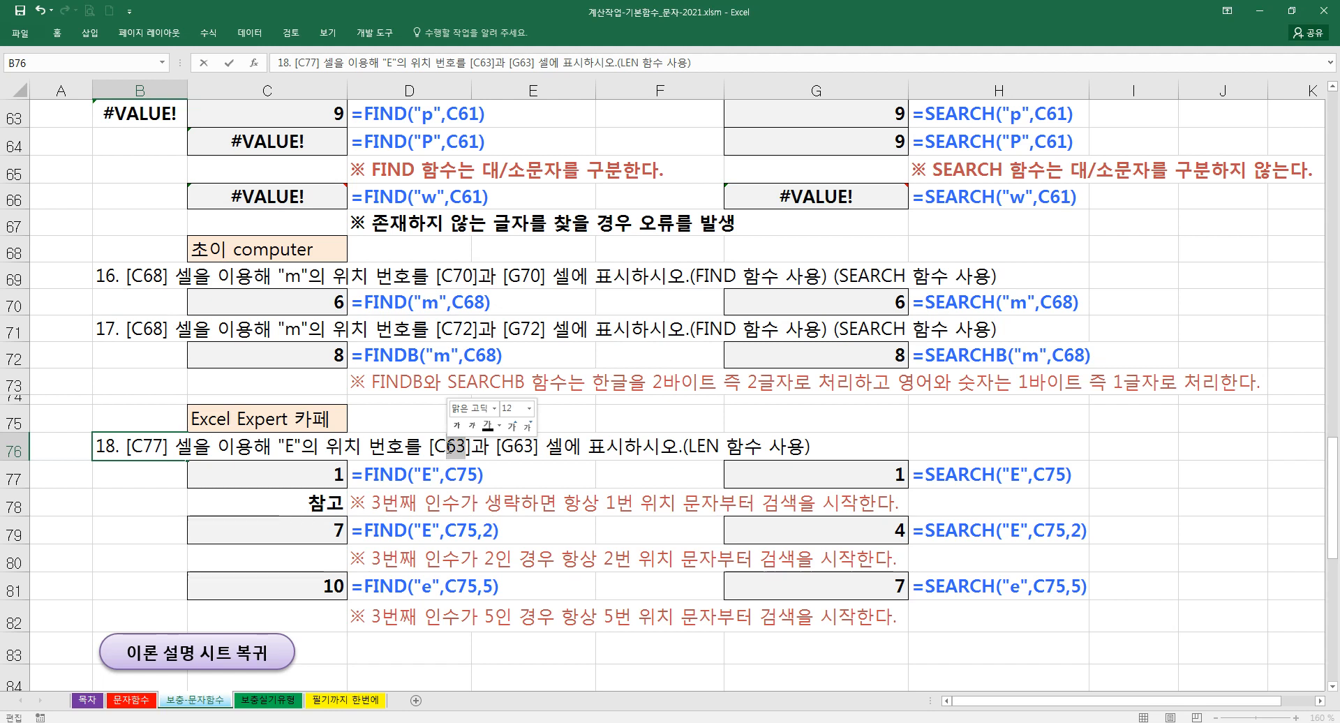
pyautogui.click(444, 448)
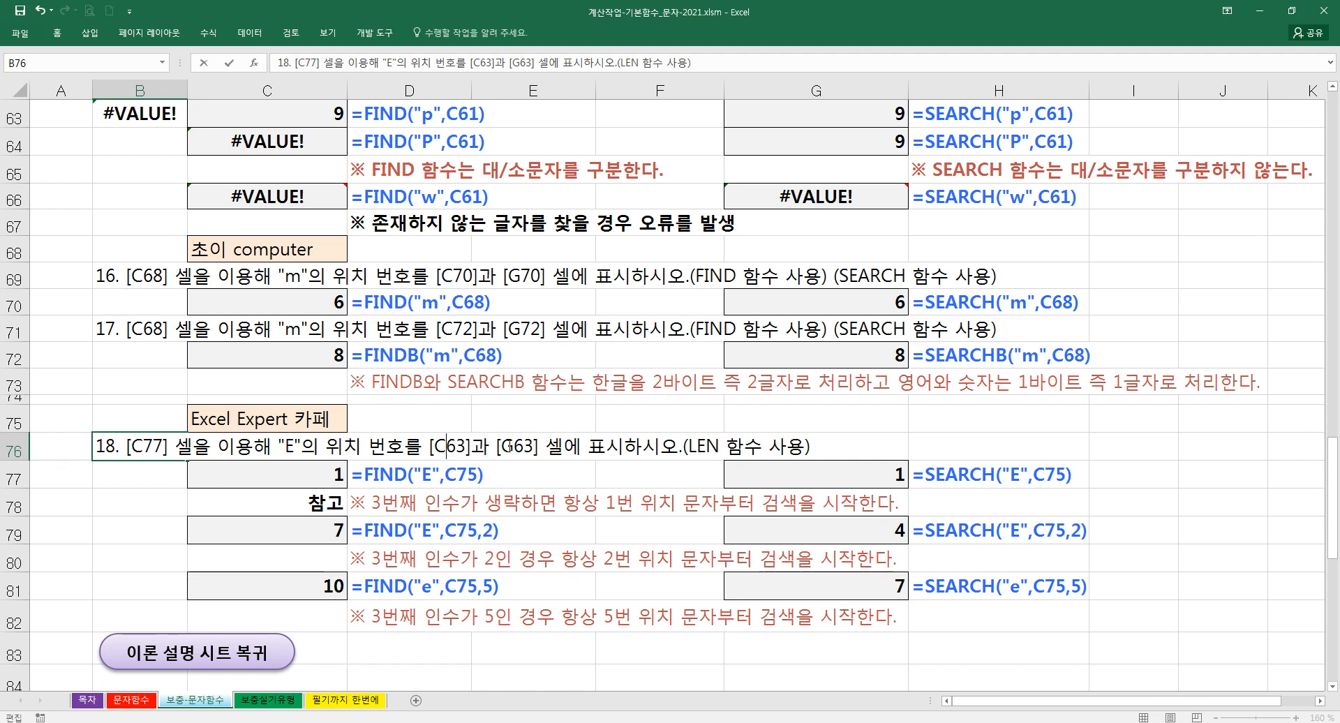
pyautogui.moveTo(513, 447); pyautogui.dragTo(430, 450)
pyautogui.write('77')
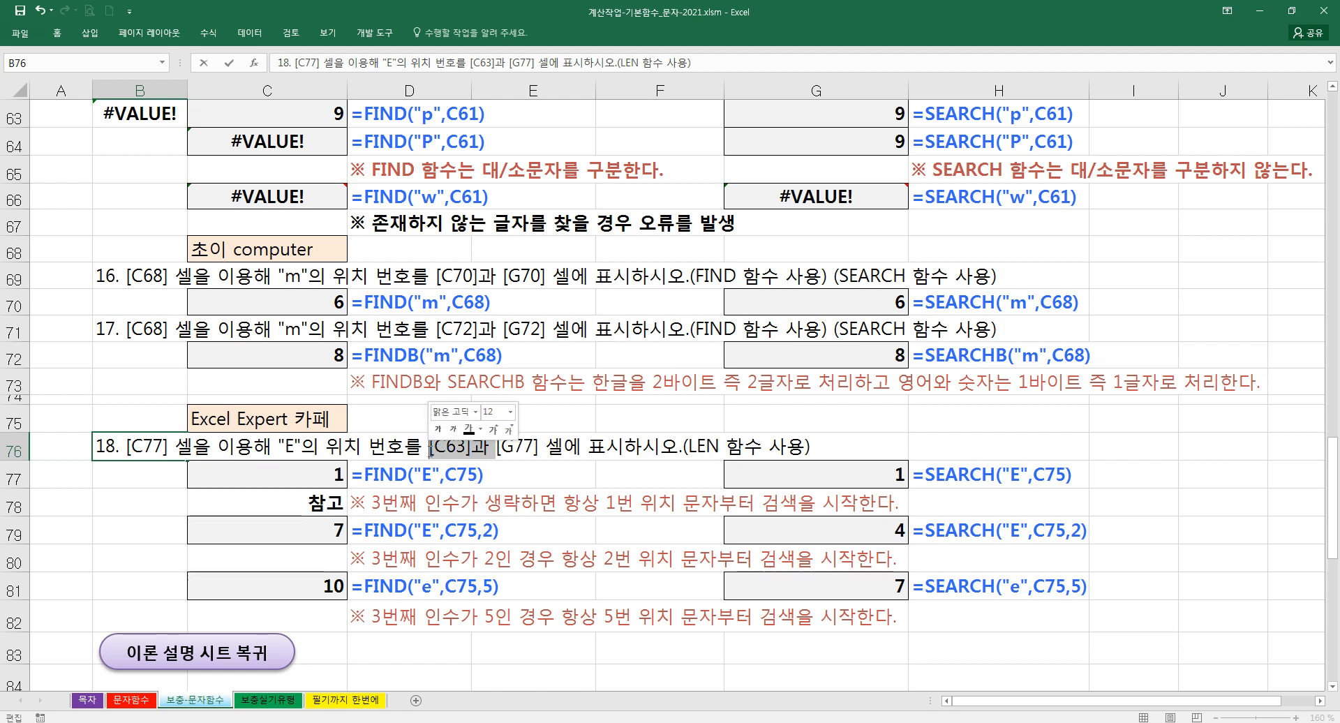
pyautogui.press('Delete')
pyautogui.click(476, 539)
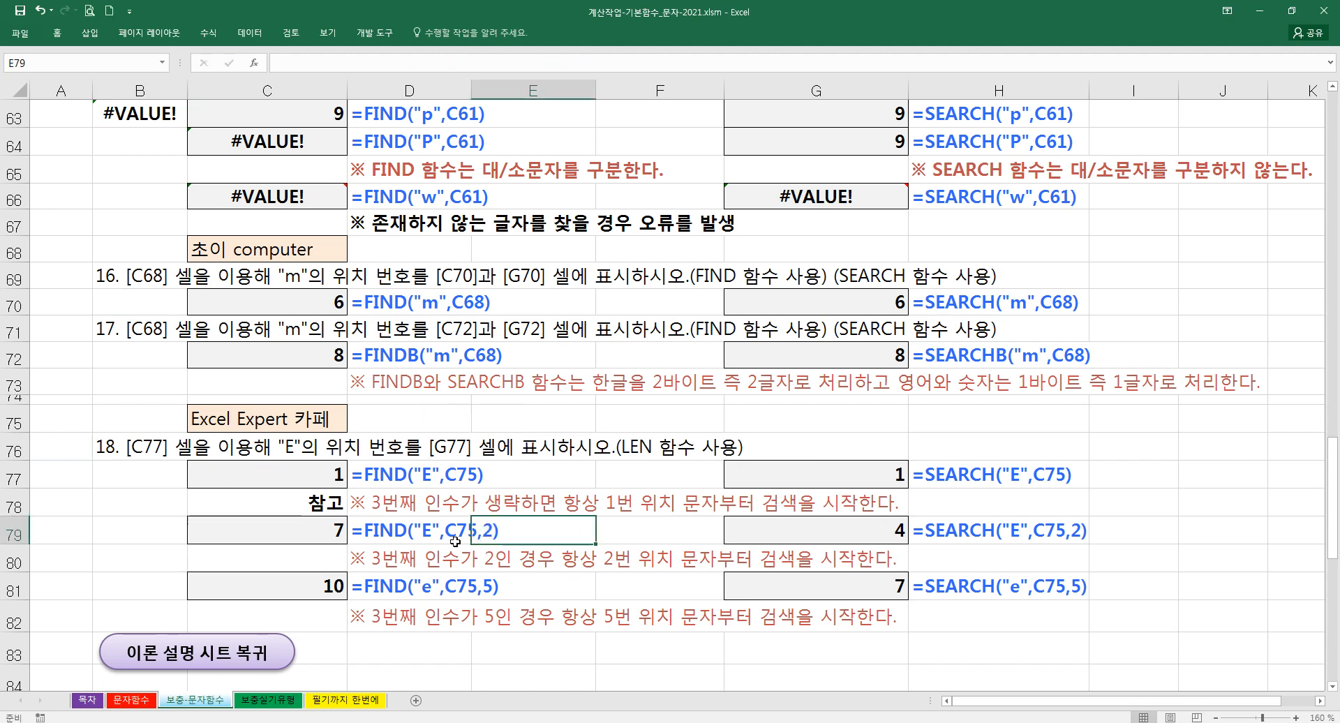
# - Remove the "(LEN 함수 사용)" remark from the end of problem 18's question in B76
pyautogui.click(141, 451)
pyautogui.doubleClick(141, 451)
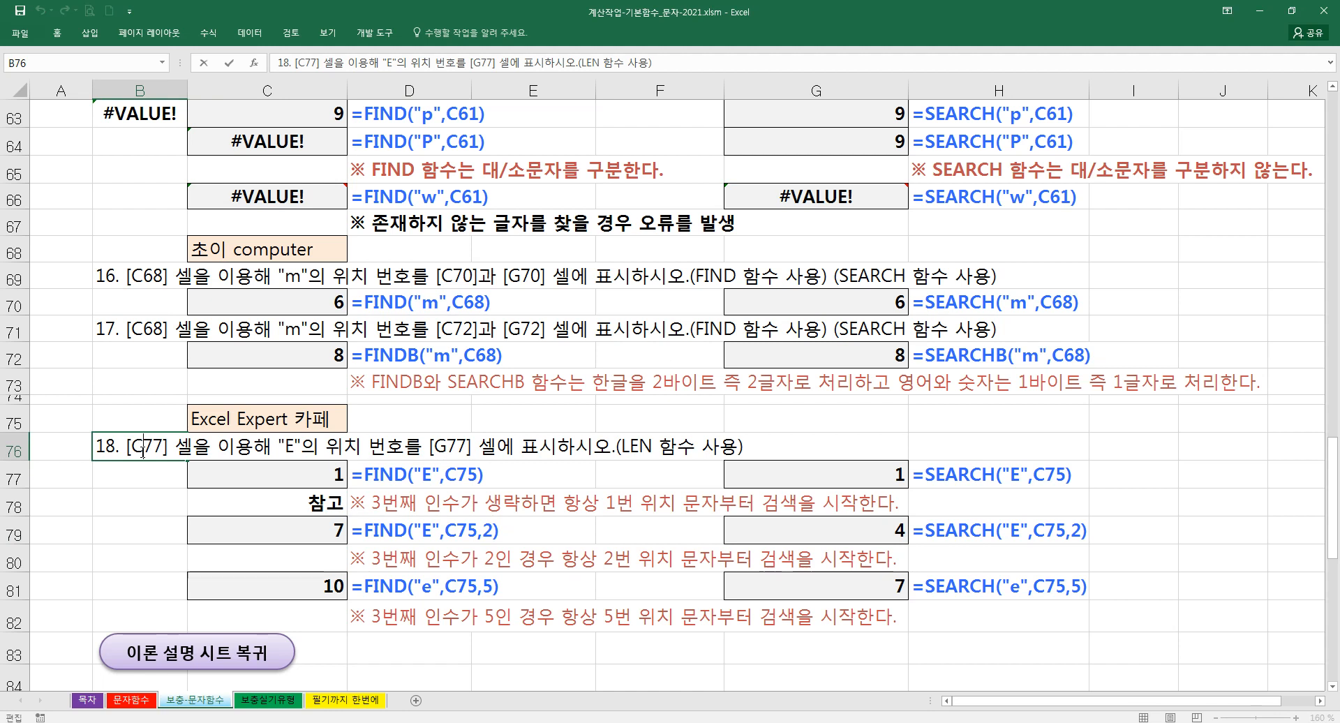
pyautogui.moveTo(623, 452); pyautogui.dragTo(651, 460)
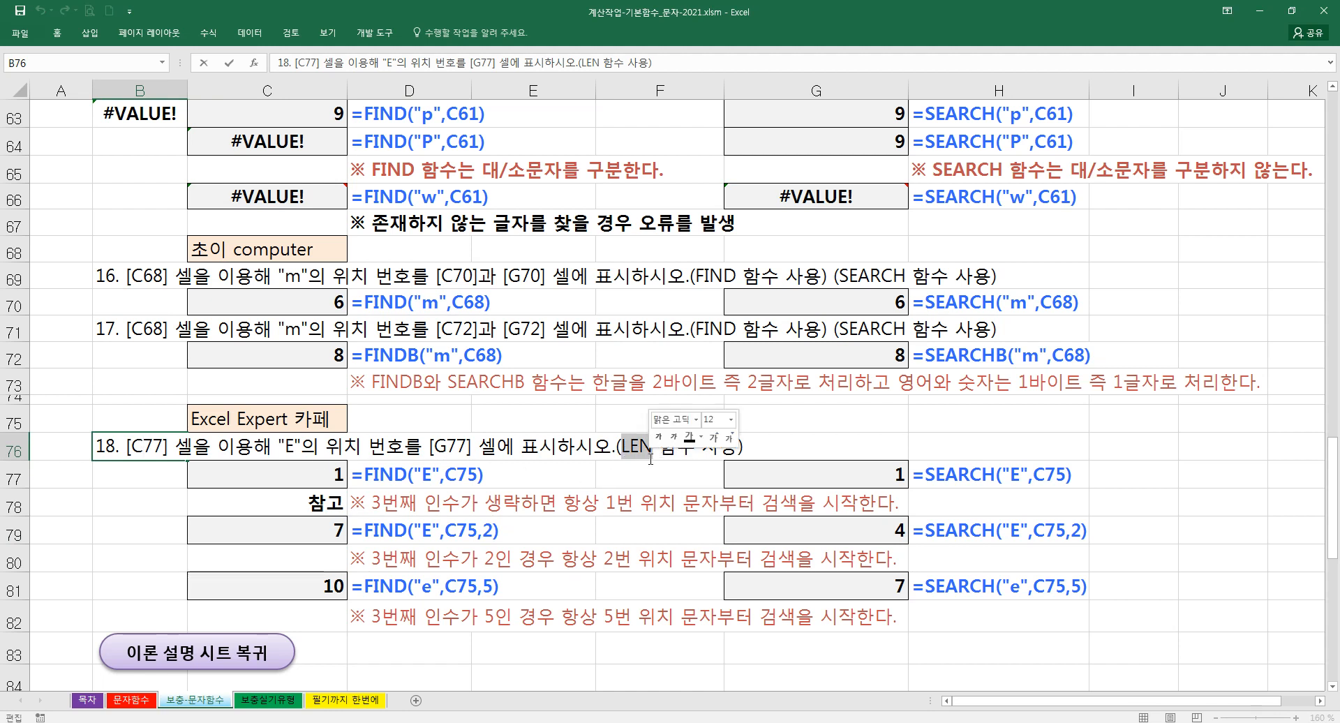
pyautogui.click(612, 452)
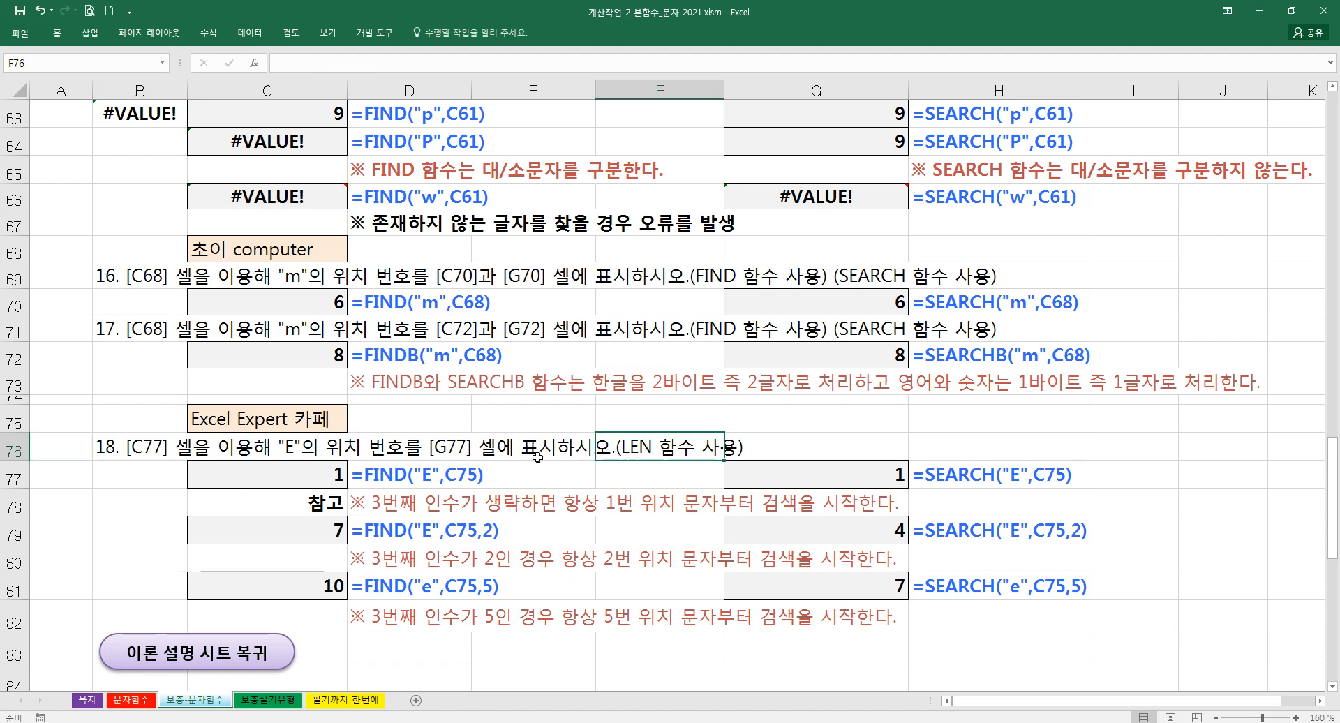
pyautogui.doubleClick(162, 447)
pyautogui.moveTo(612, 450); pyautogui.dragTo(790, 456)
pyautogui.press('Delete')
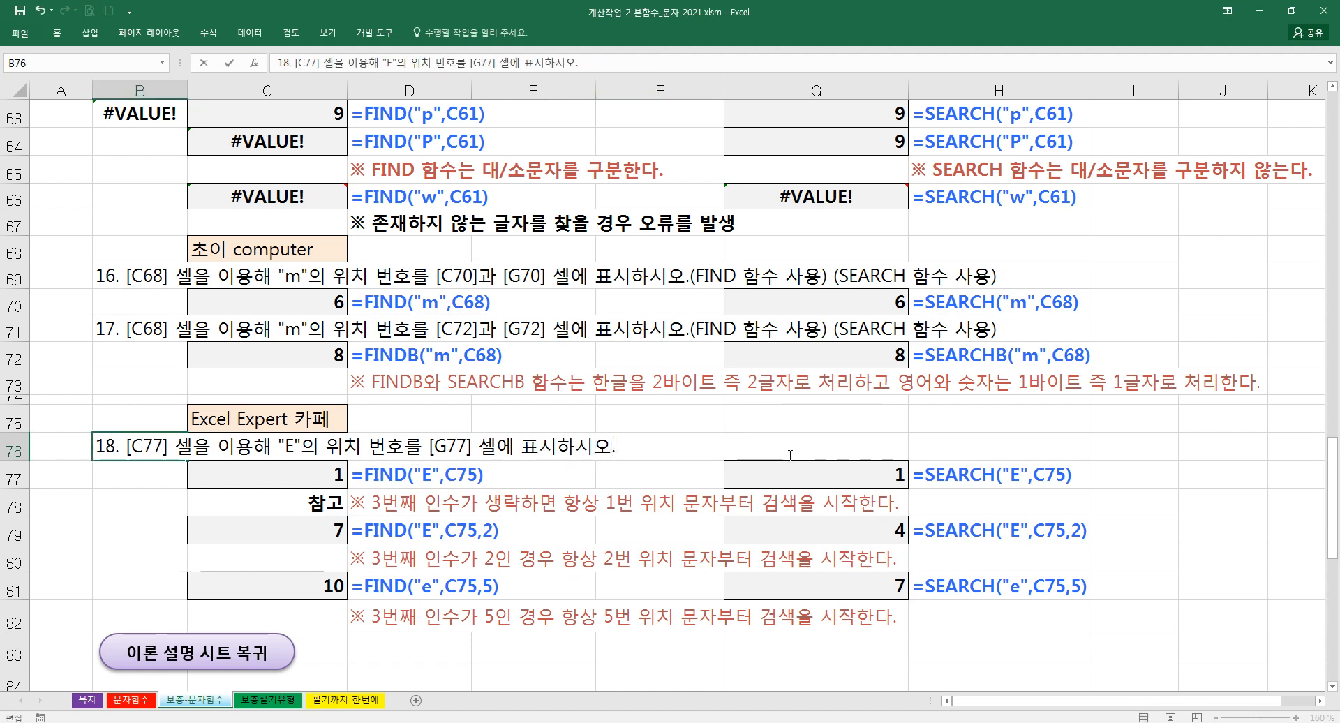
pyautogui.press('Return')
pyautogui.click(552, 479)
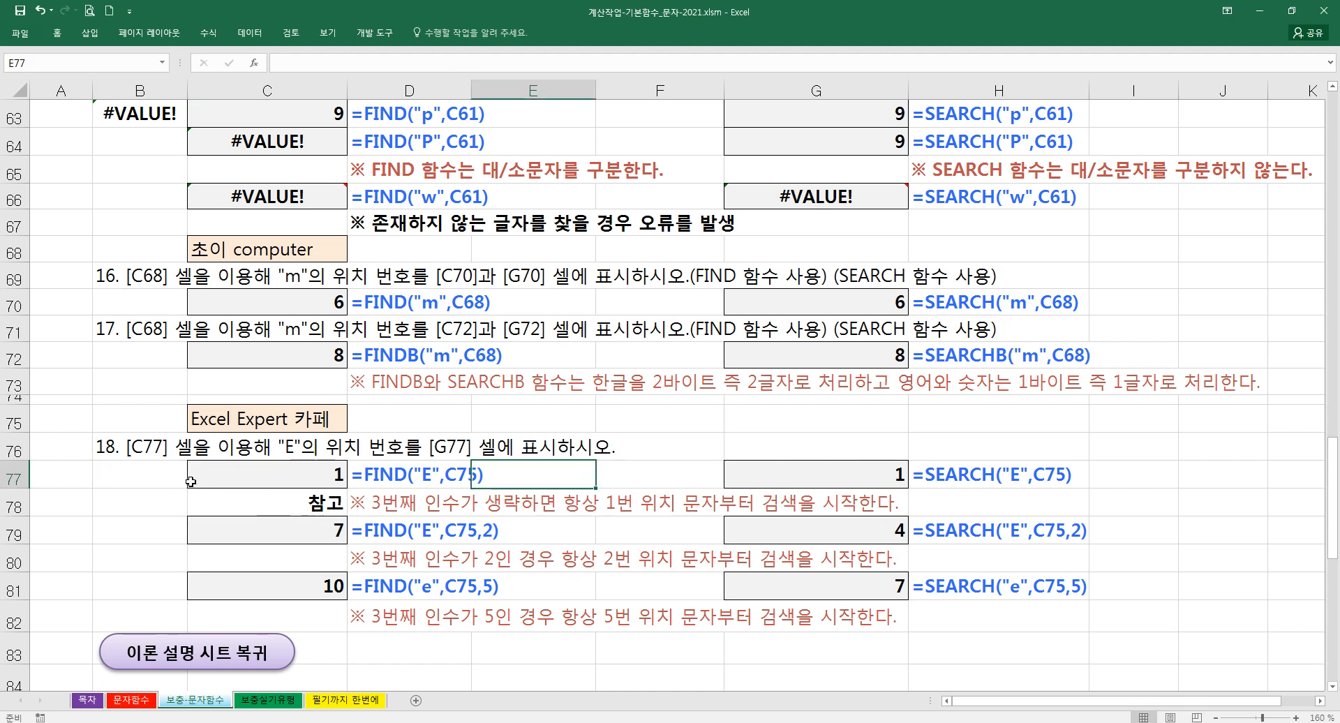
# - Examine problem 18's question, the sample text in C75 and the FIND formula in C77, noting each capital "E"
pyautogui.click(138, 457)
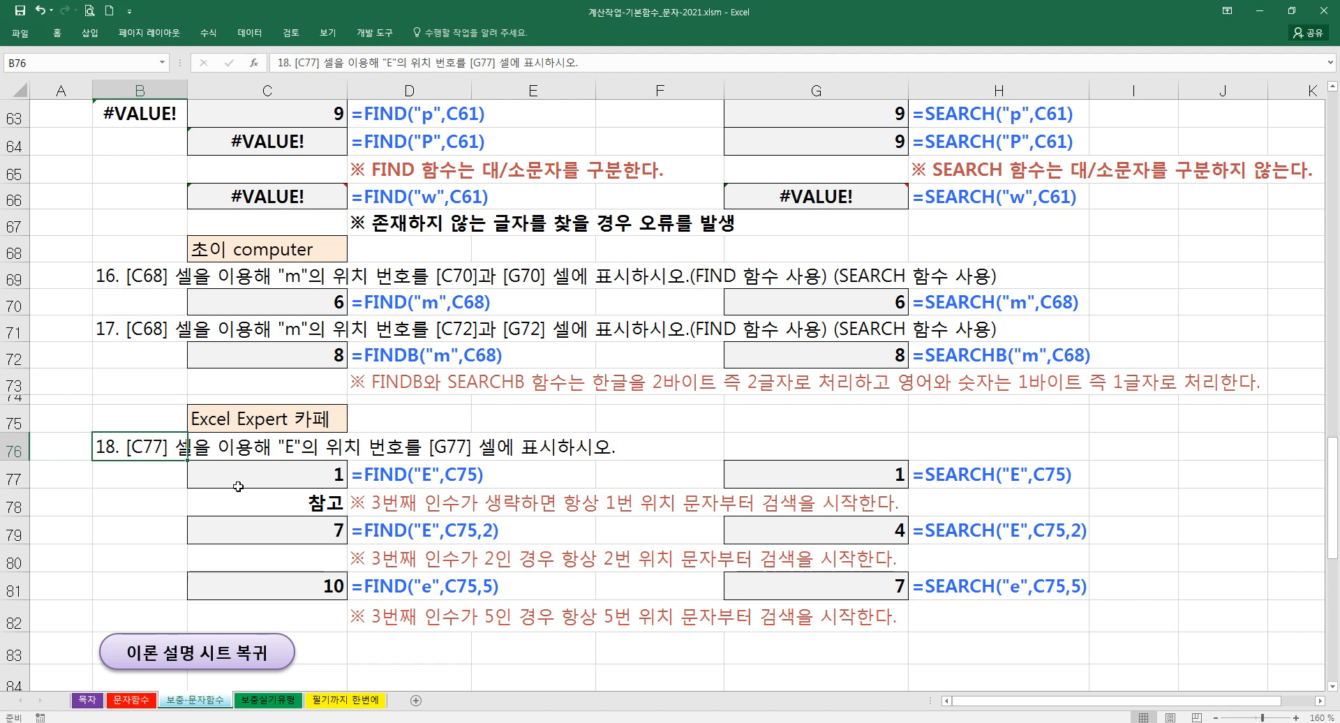
pyautogui.click(248, 423)
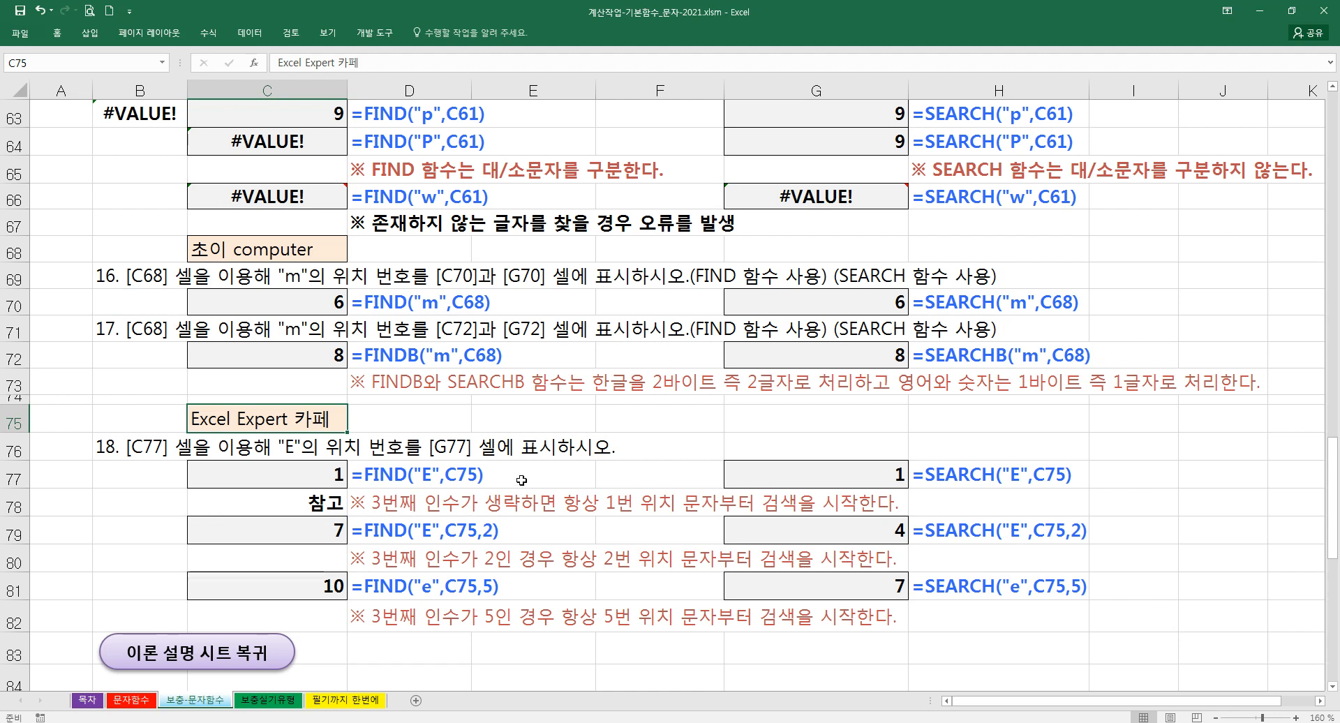
pyautogui.click(333, 472)
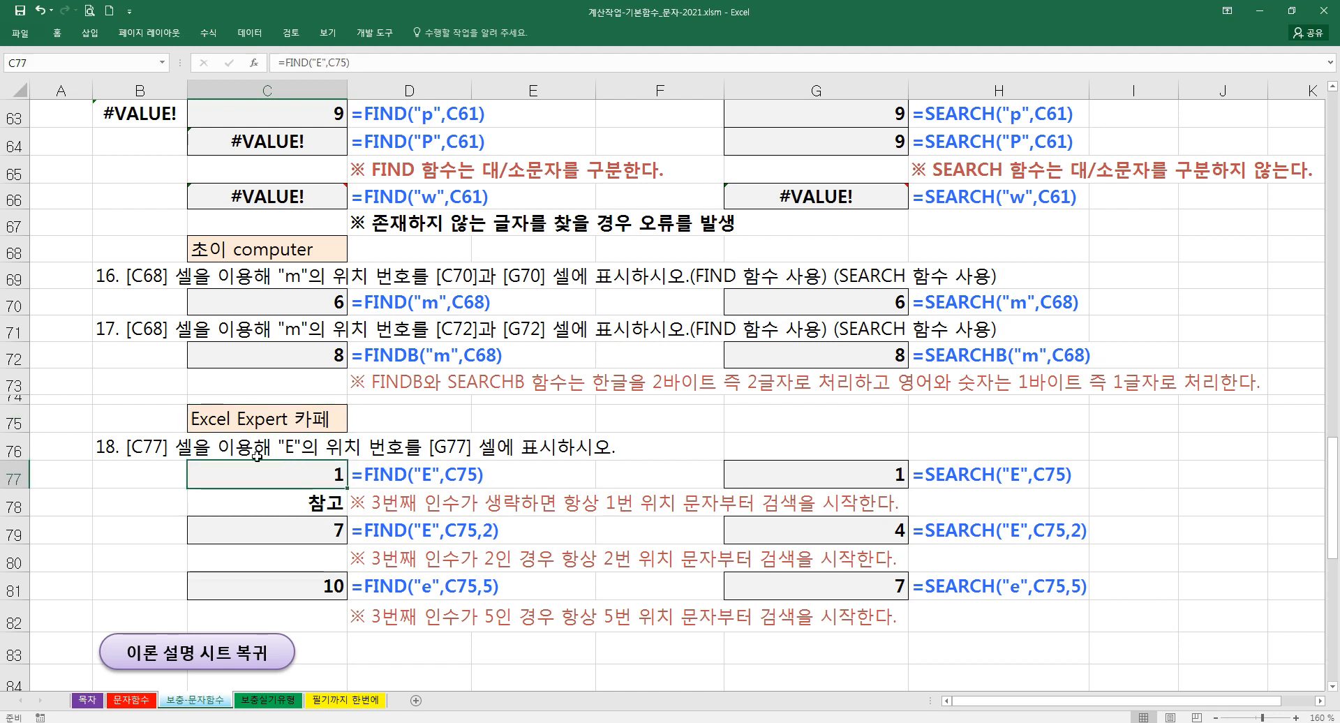
pyautogui.moveTo(185, 409)
pyautogui.mouseDown()
pyautogui.moveTo(199, 431)
pyautogui.moveTo(247, 431)
pyautogui.mouseUp()
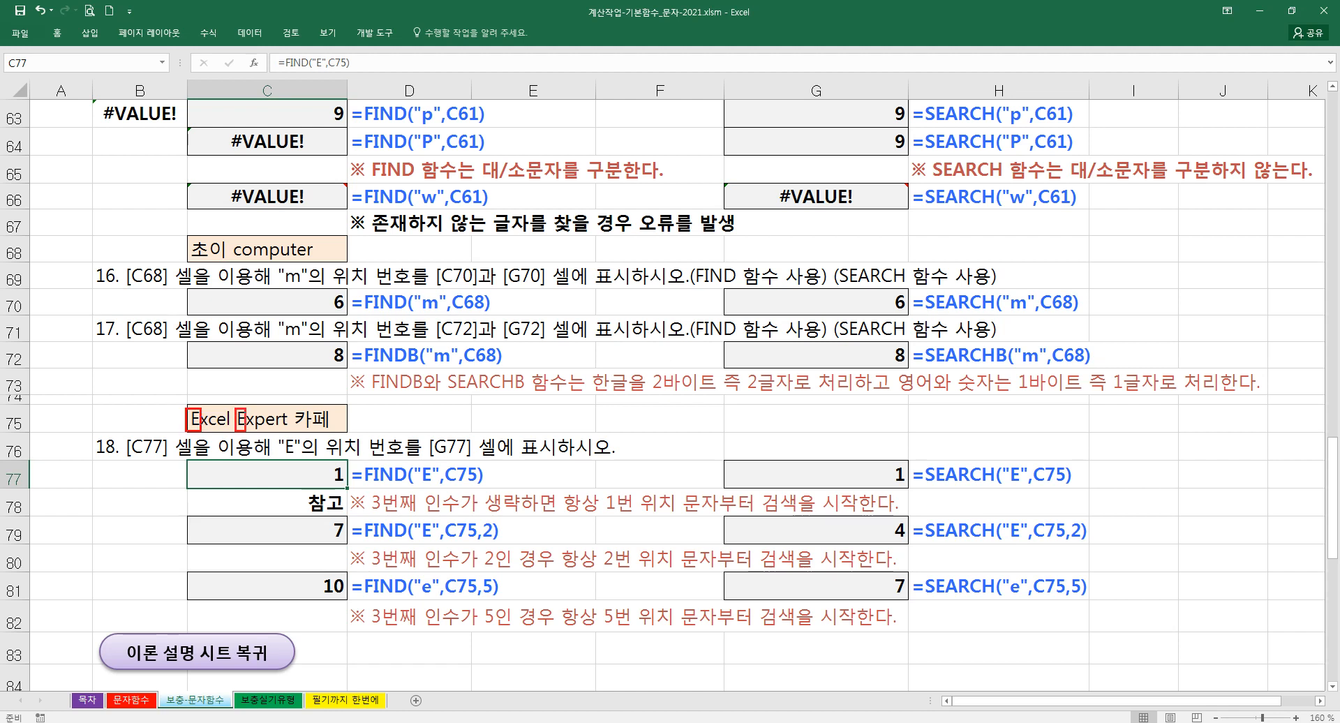
pyautogui.press('Escape')
# - Try 2 as Start_num in the function arguments of the FIND formula in C77, and cancel it
pyautogui.click(254, 63)
pyautogui.moveTo(496, 279); pyautogui.dragTo(478, 437)
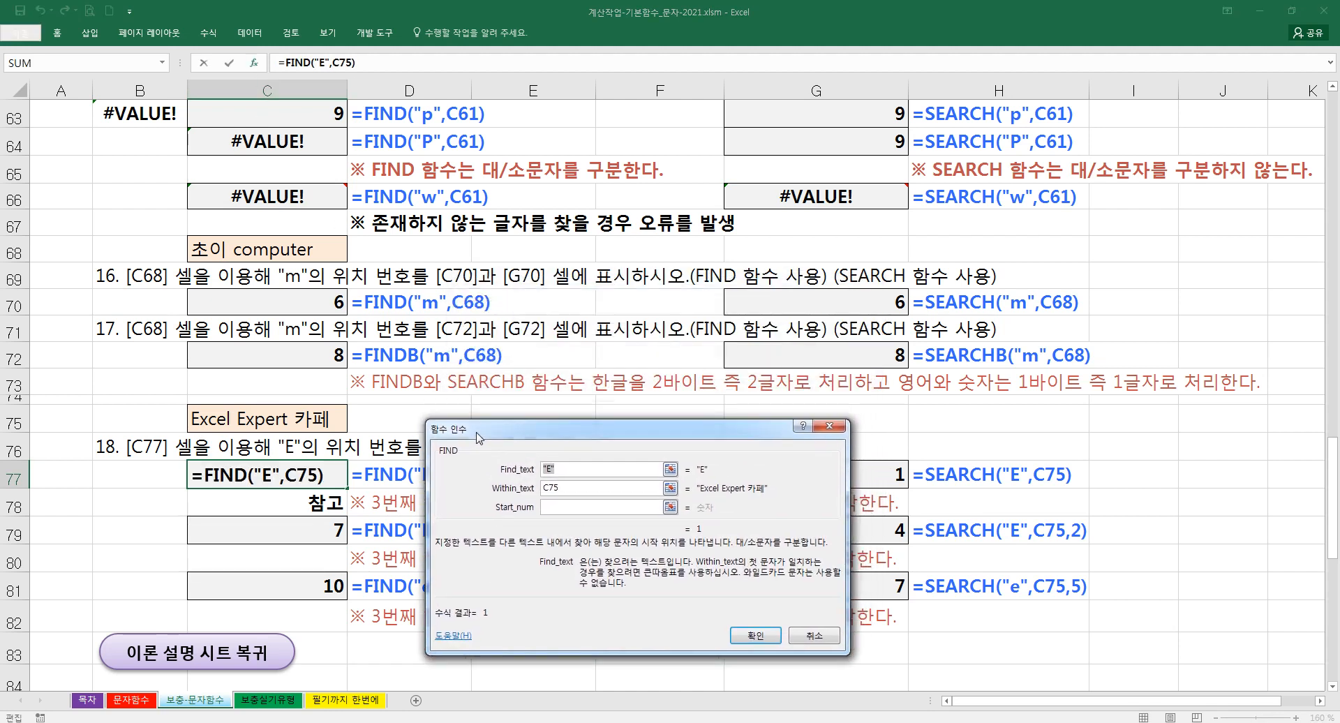
pyautogui.click(562, 490)
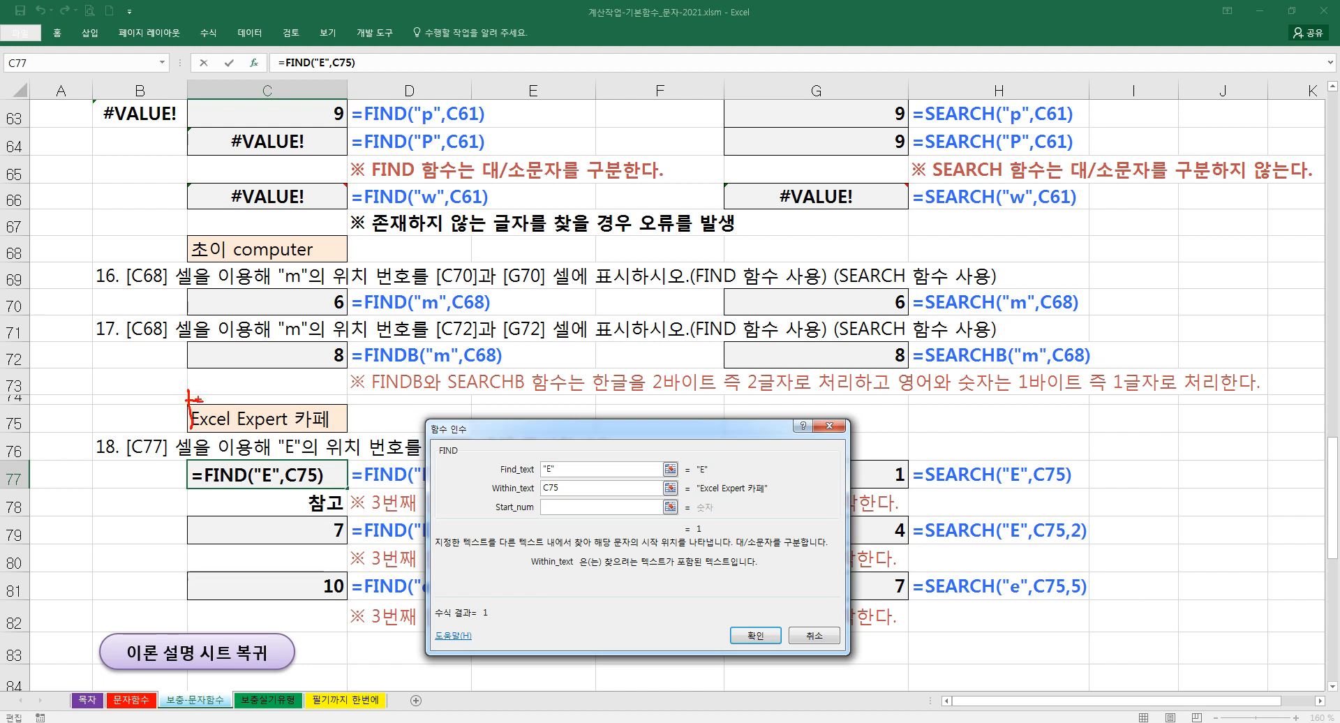
pyautogui.moveTo(722, 540); pyautogui.dragTo(691, 536)
pyautogui.press('Escape')
pyautogui.press('Escape')
pyautogui.click(548, 507)
pyautogui.write('2')
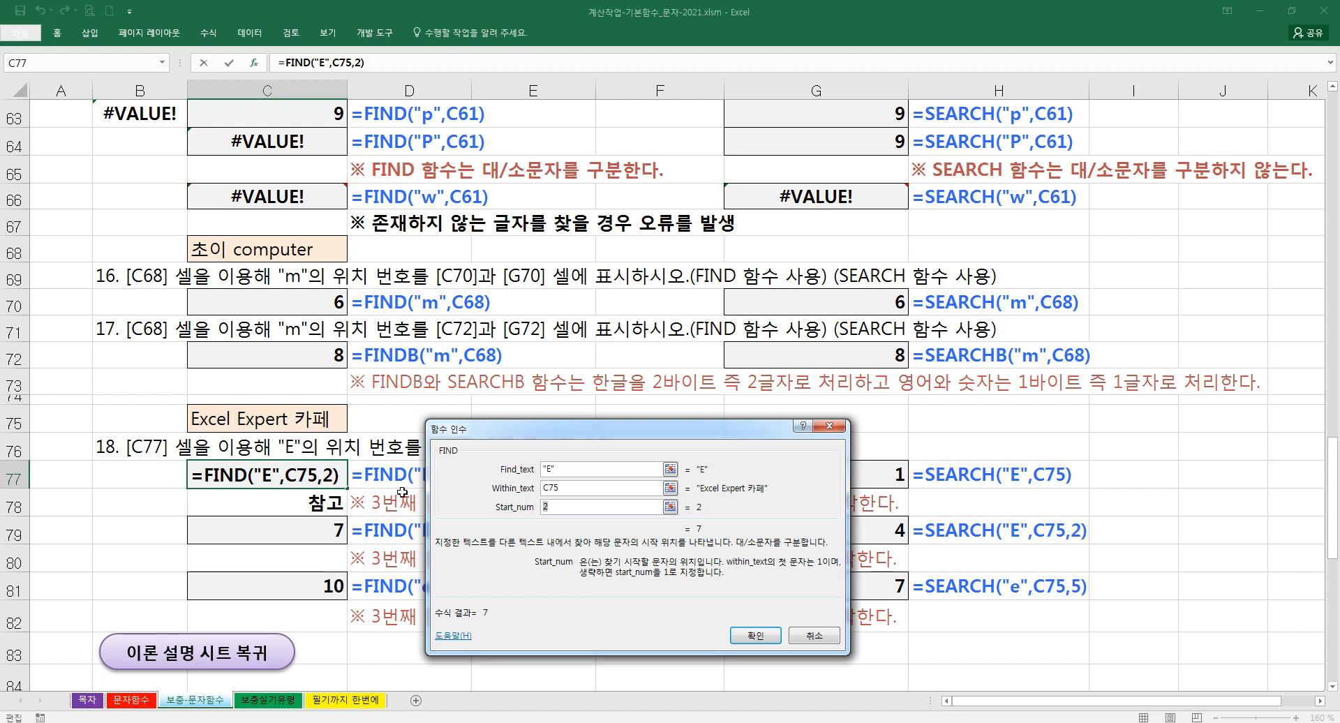
pyautogui.press('Escape')
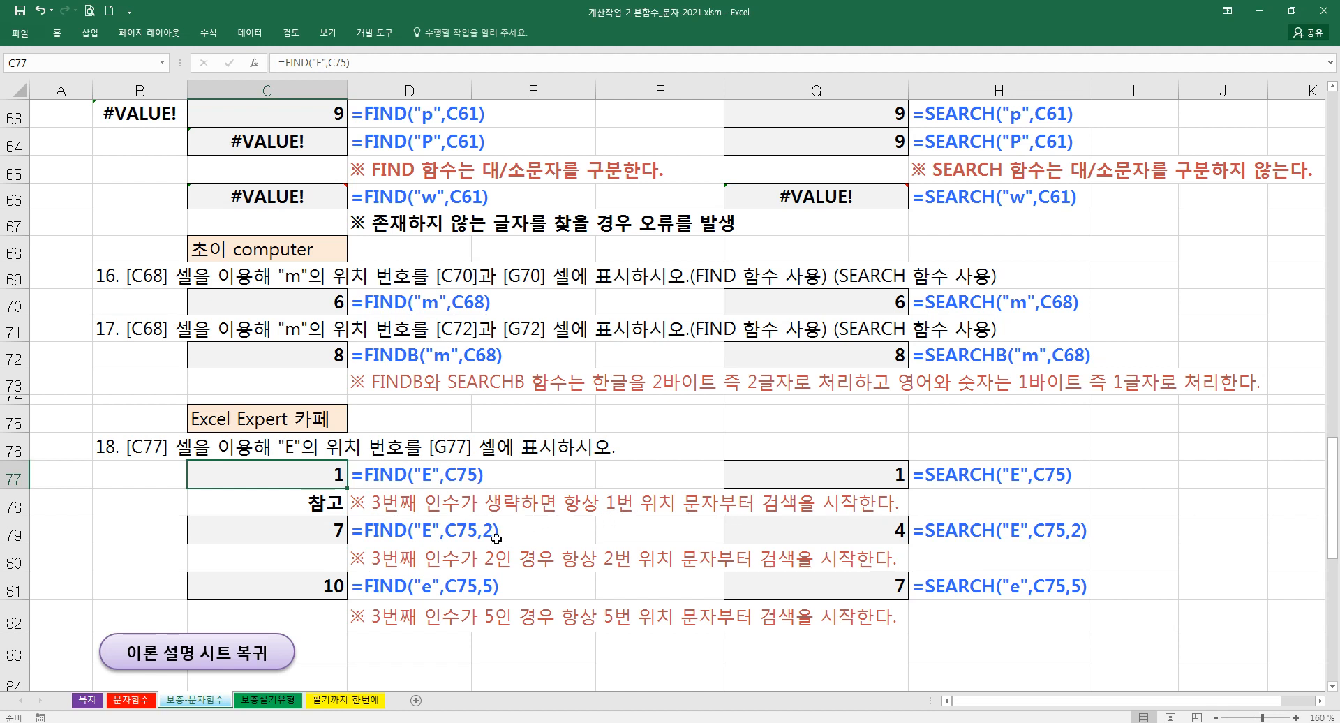
# - Add spaces after the commas of the FIND formula in C79 so it reads =FIND("E", C75, 2)
pyautogui.click(317, 535)
pyautogui.doubleClick(318, 535)
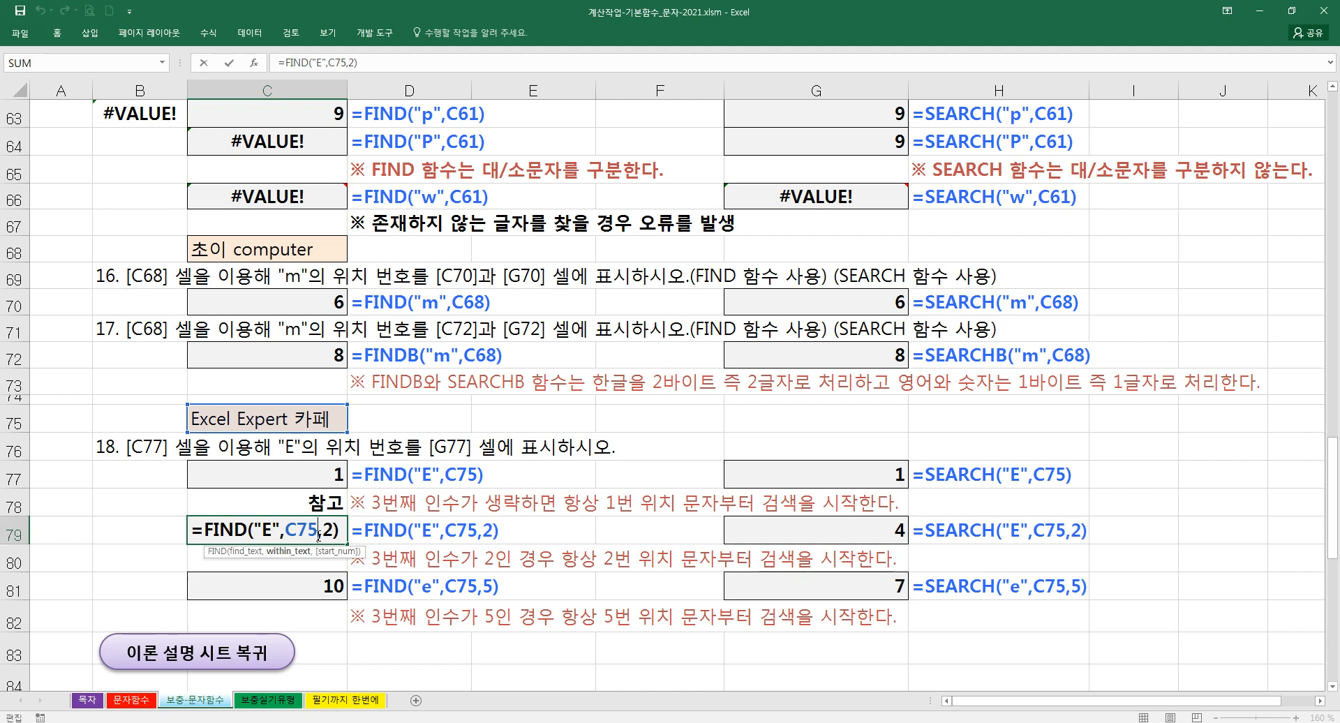
pyautogui.click(286, 533)
pyautogui.click(384, 592)
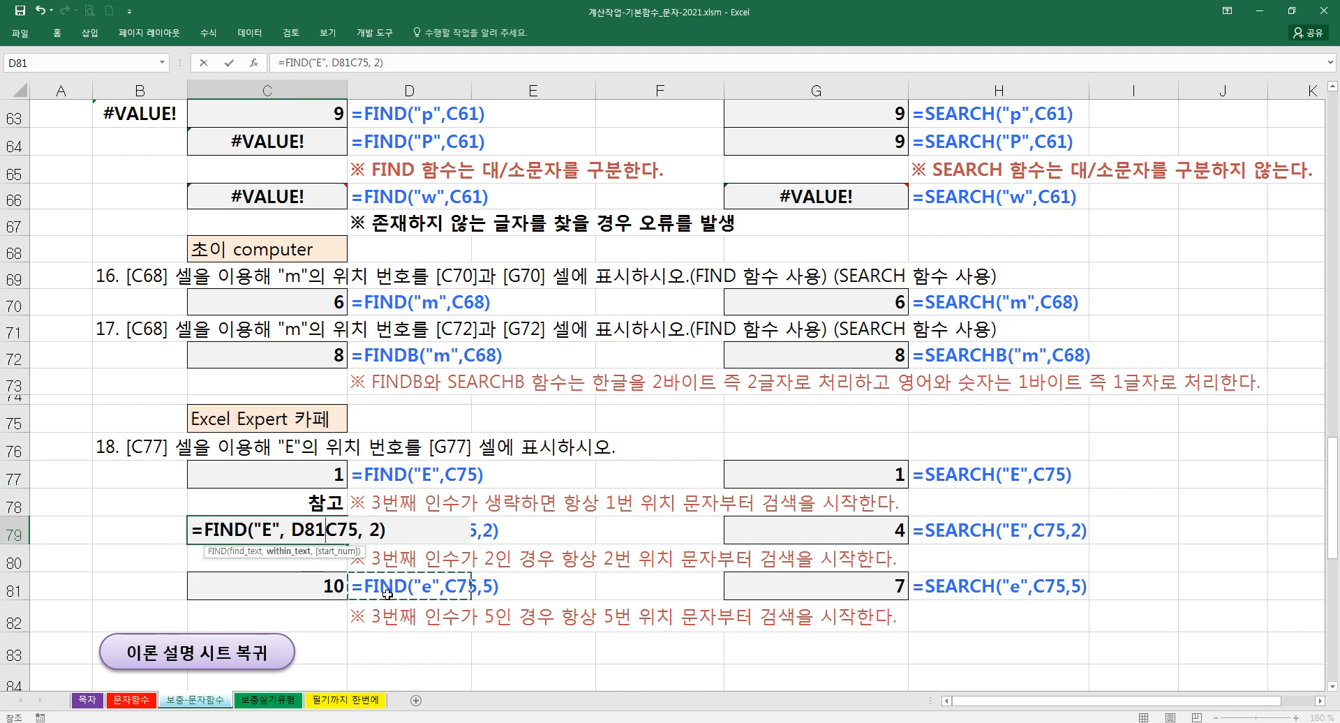
pyautogui.press('BackSpace')
pyautogui.press('BackSpace')
pyautogui.press('BackSpace')
pyautogui.press('Return')
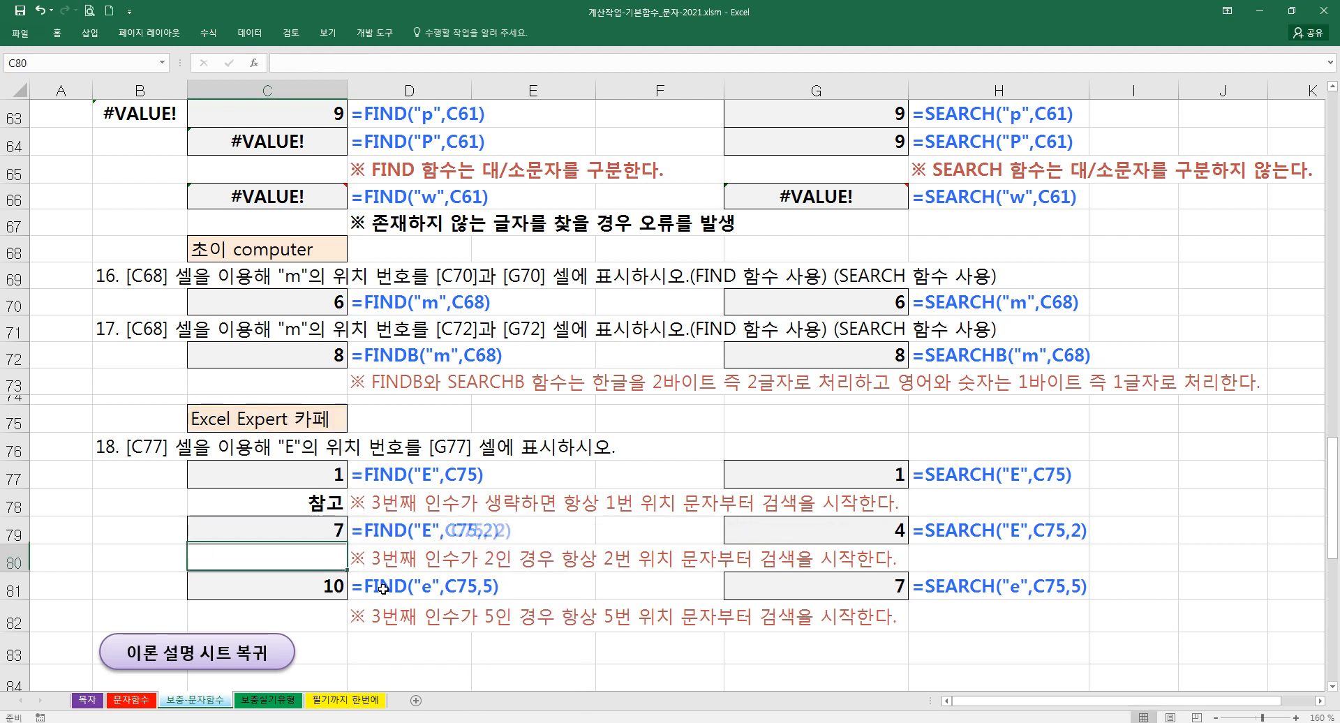
pyautogui.click(461, 593)
pyautogui.click(332, 544)
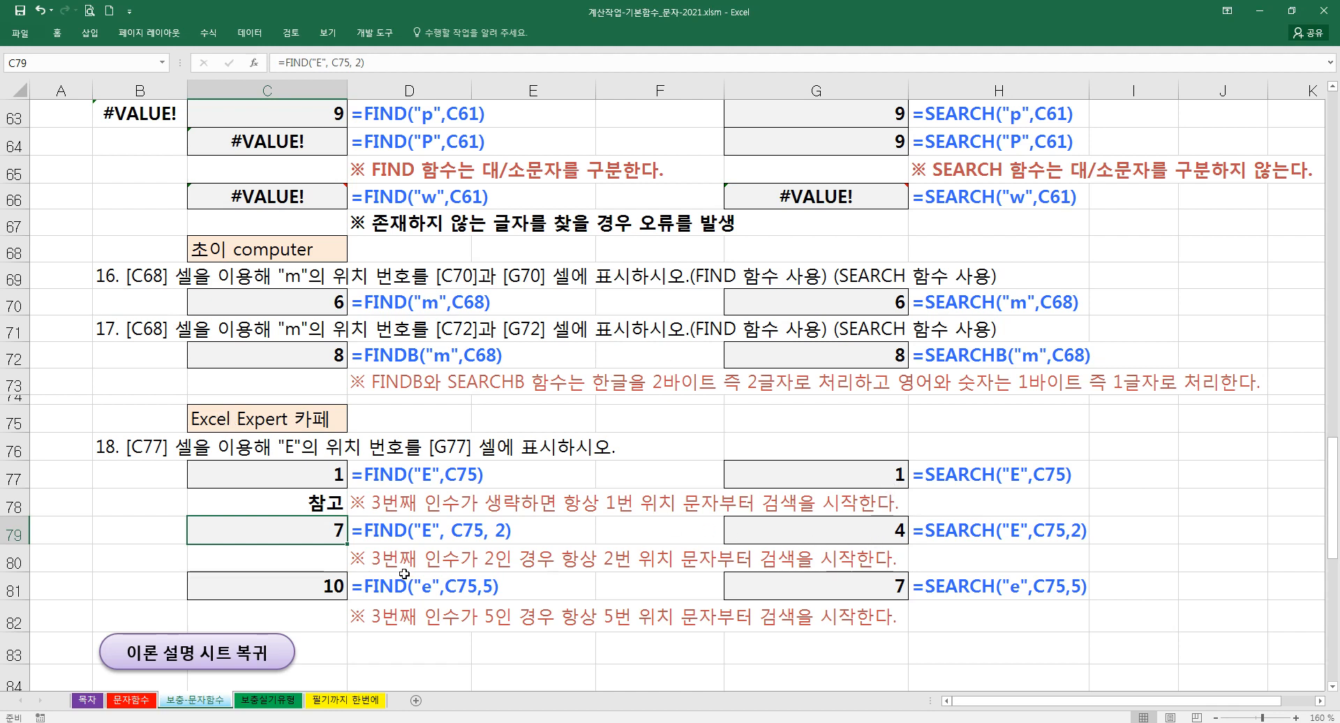
# - Add spaces after the commas of the FIND formula in C81 so it reads =FIND("e", C75, 5)
pyautogui.doubleClick(307, 588)
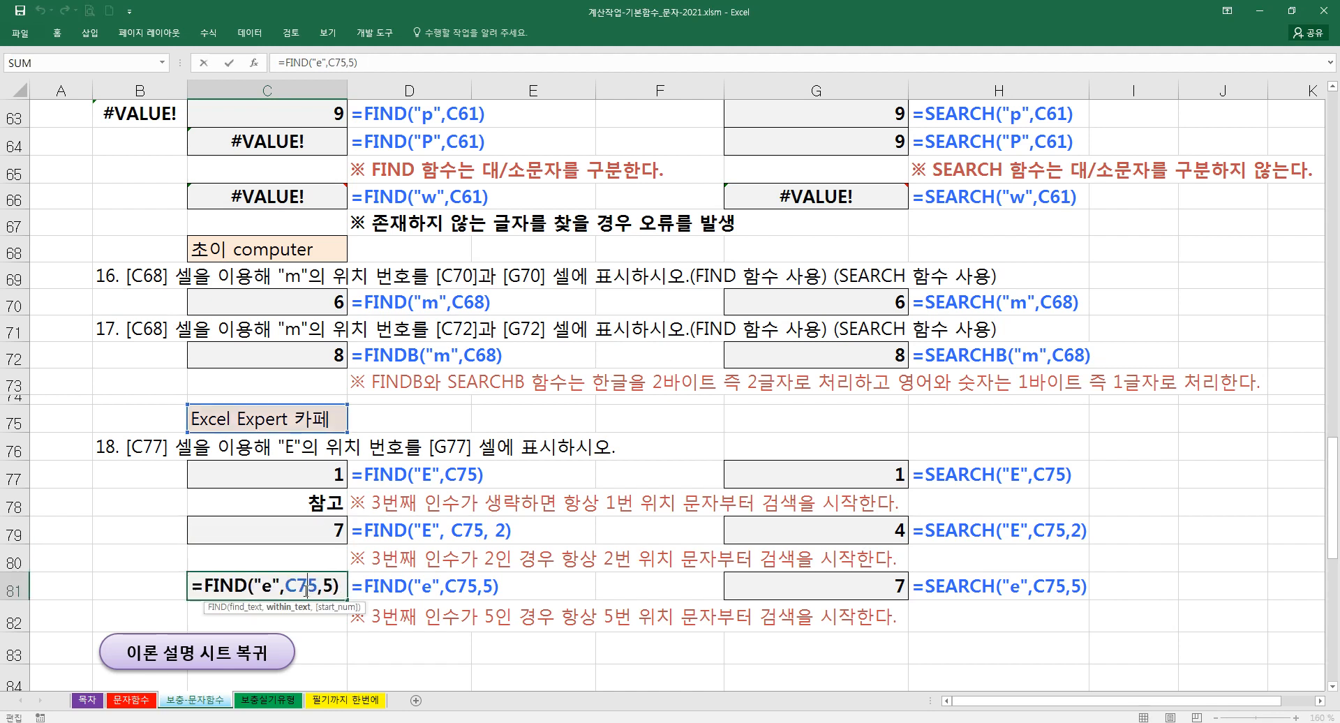
pyautogui.click(287, 585)
pyautogui.click(329, 587)
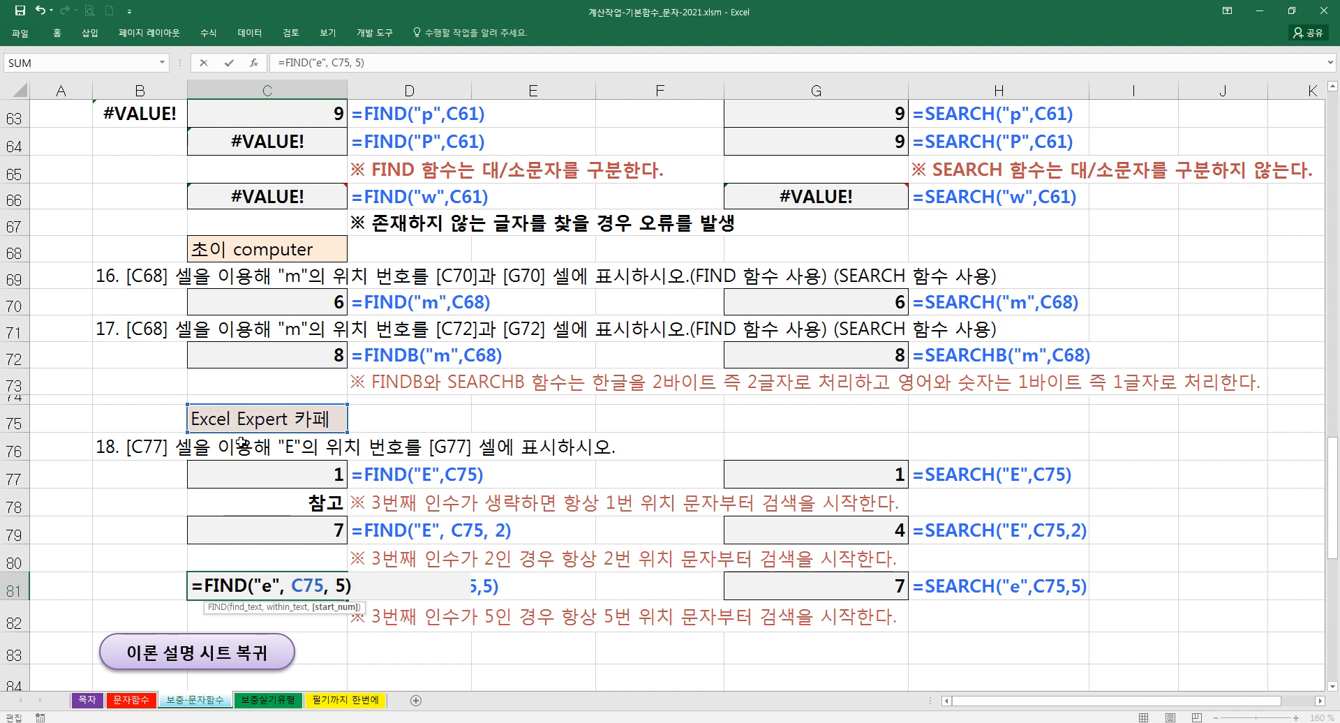
pyautogui.press('Return')
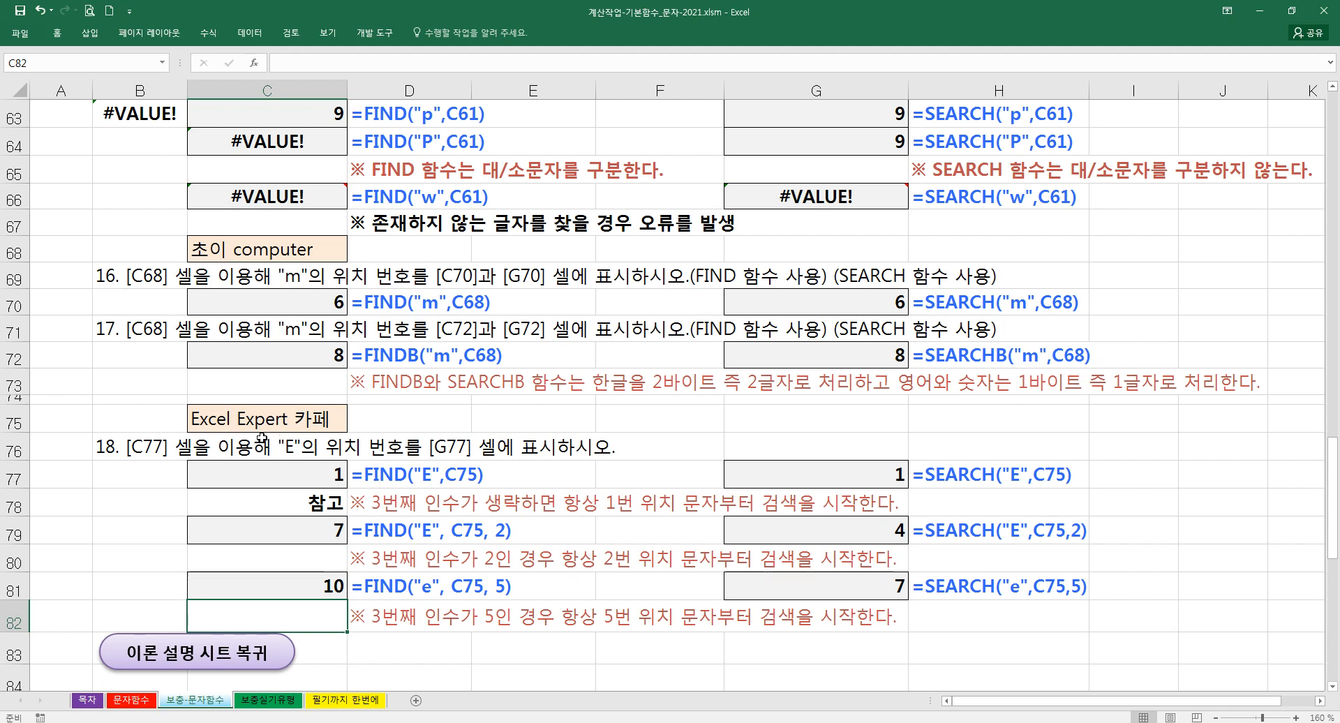
# - Space out the arguments of the SEARCH formulas as =SEARCH("E", C75) in G77 and =SEARCH("E", C75, 2) in G79
pyautogui.click(762, 593)
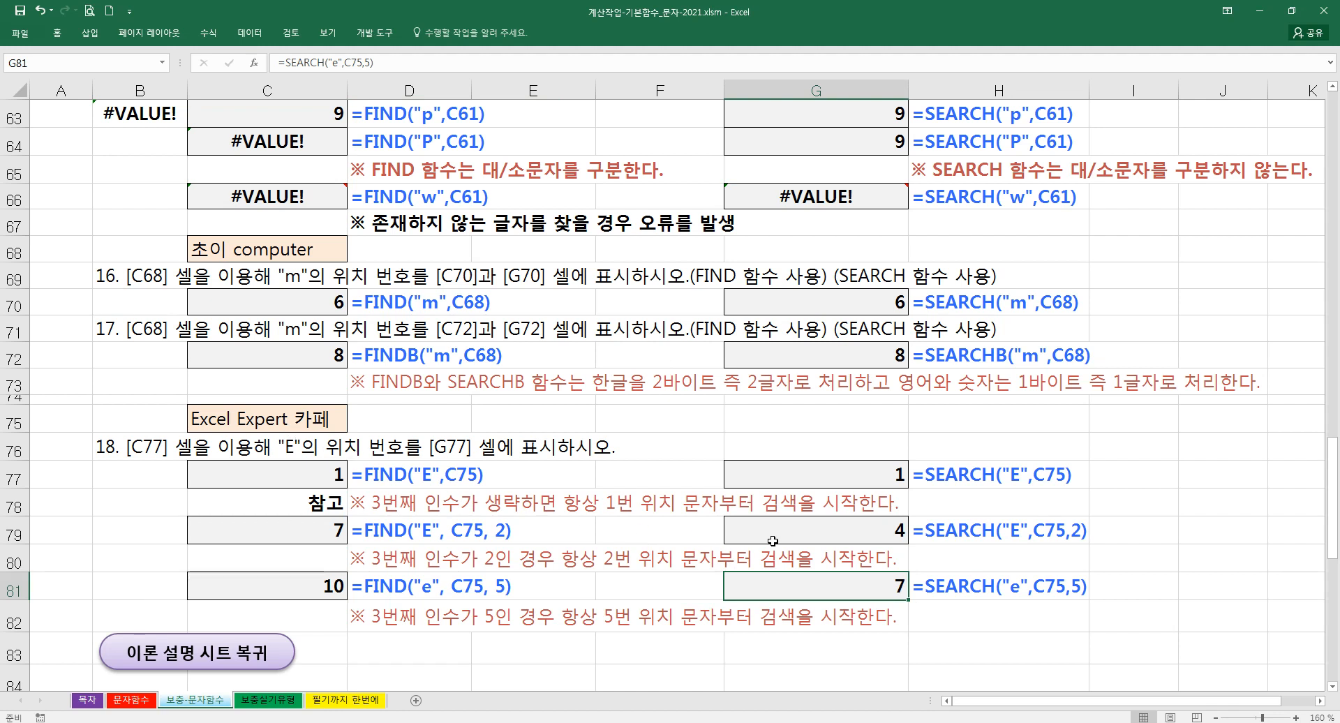
pyautogui.doubleClick(812, 482)
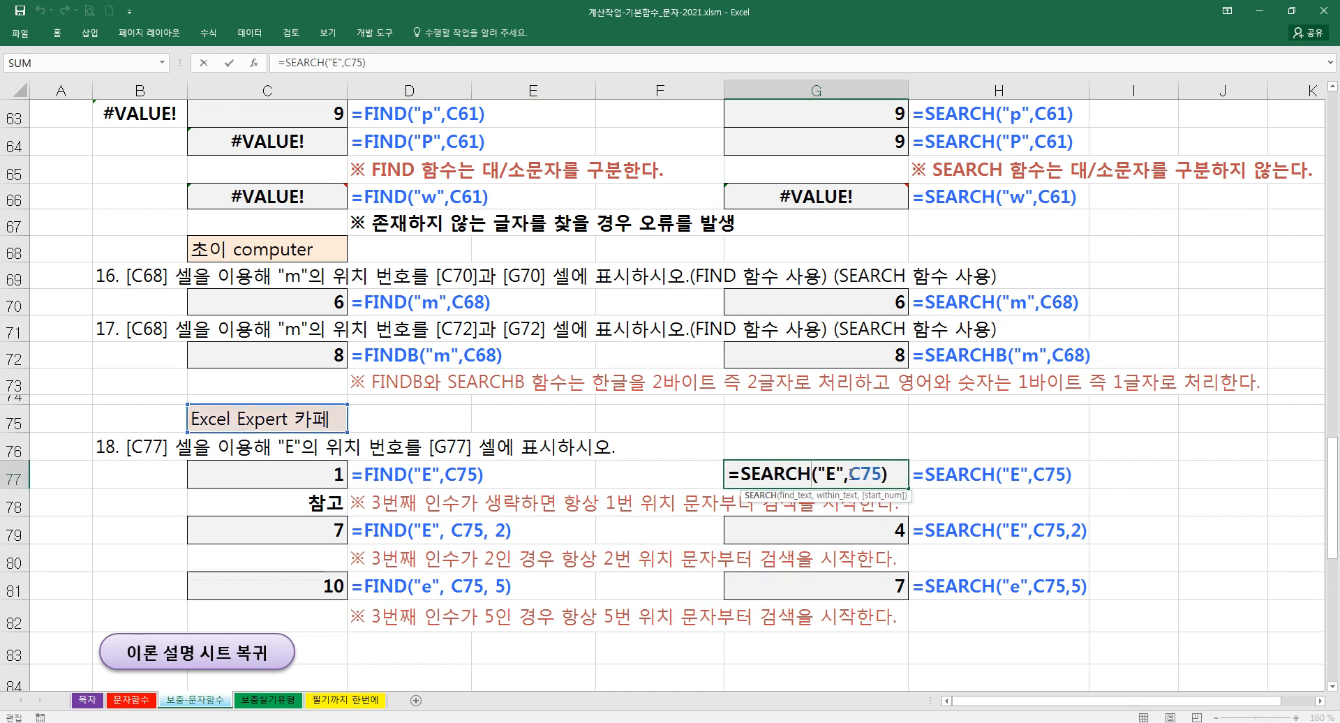
pyautogui.press('Return')
pyautogui.doubleClick(837, 536)
pyautogui.click(856, 530)
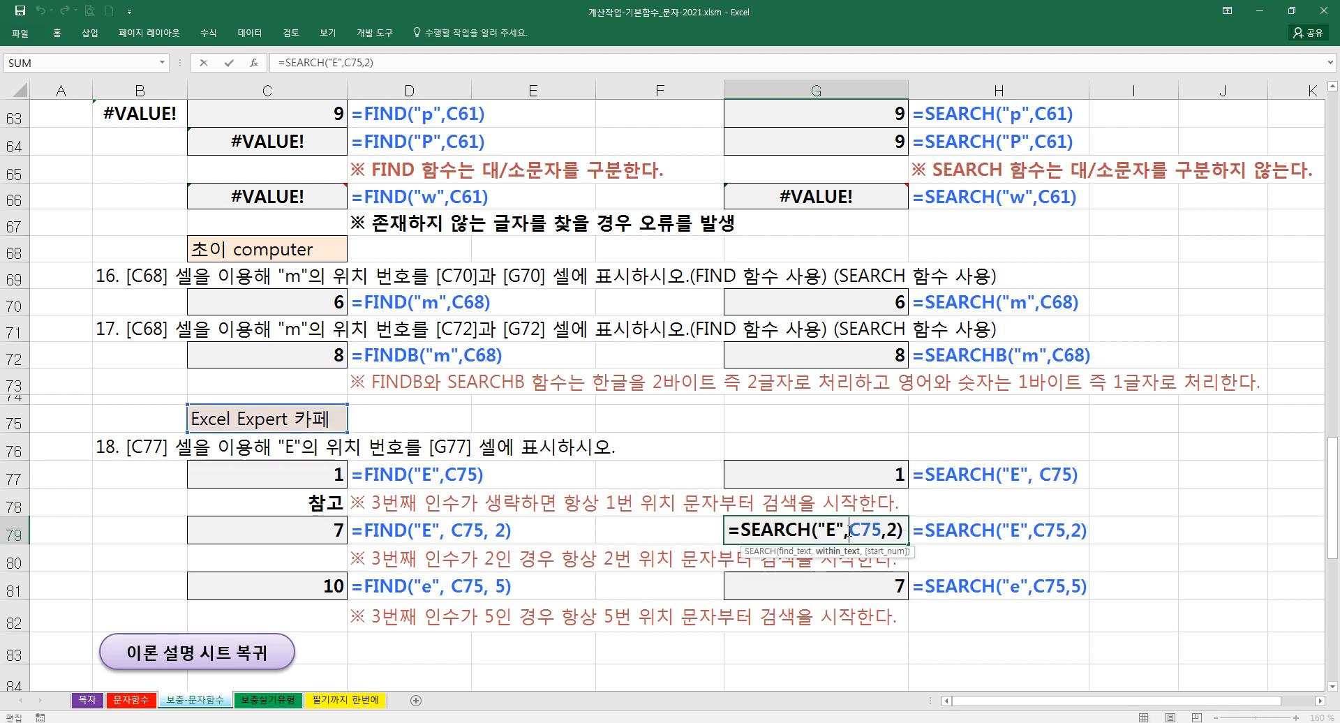
pyautogui.click(897, 530)
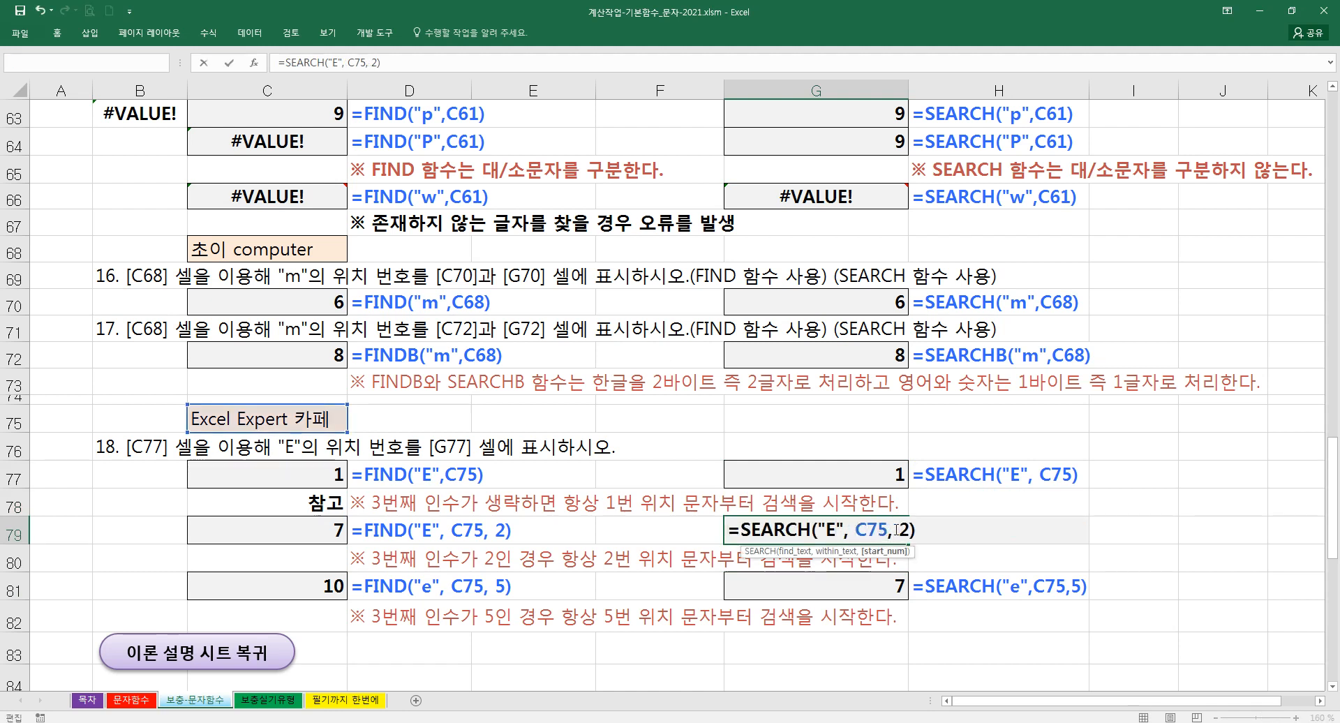
pyautogui.press('Return')
# - Add spaces after the commas of the SEARCH formula in G81 so it reads =SEARCH("e", C75, 5)
pyautogui.click(851, 585)
pyautogui.doubleClick(850, 584)
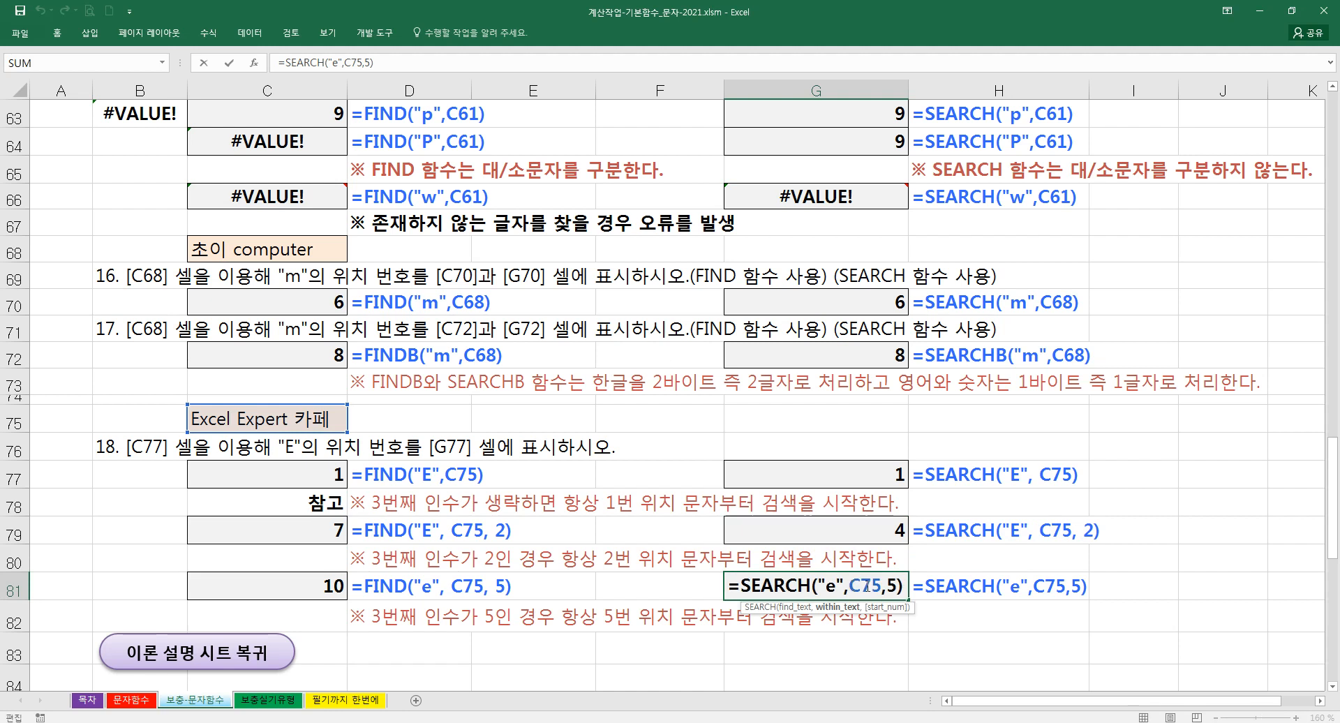
pyautogui.click(897, 586)
pyautogui.press('Return')
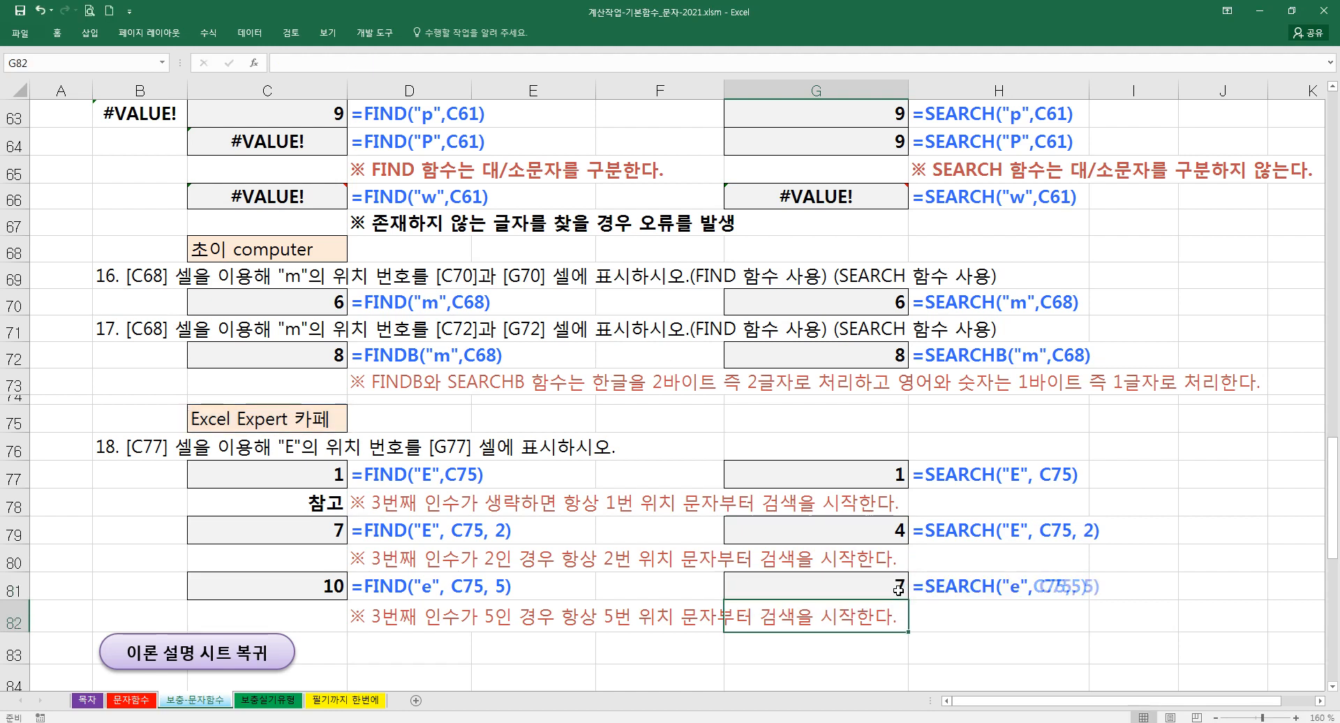
pyautogui.click(872, 592)
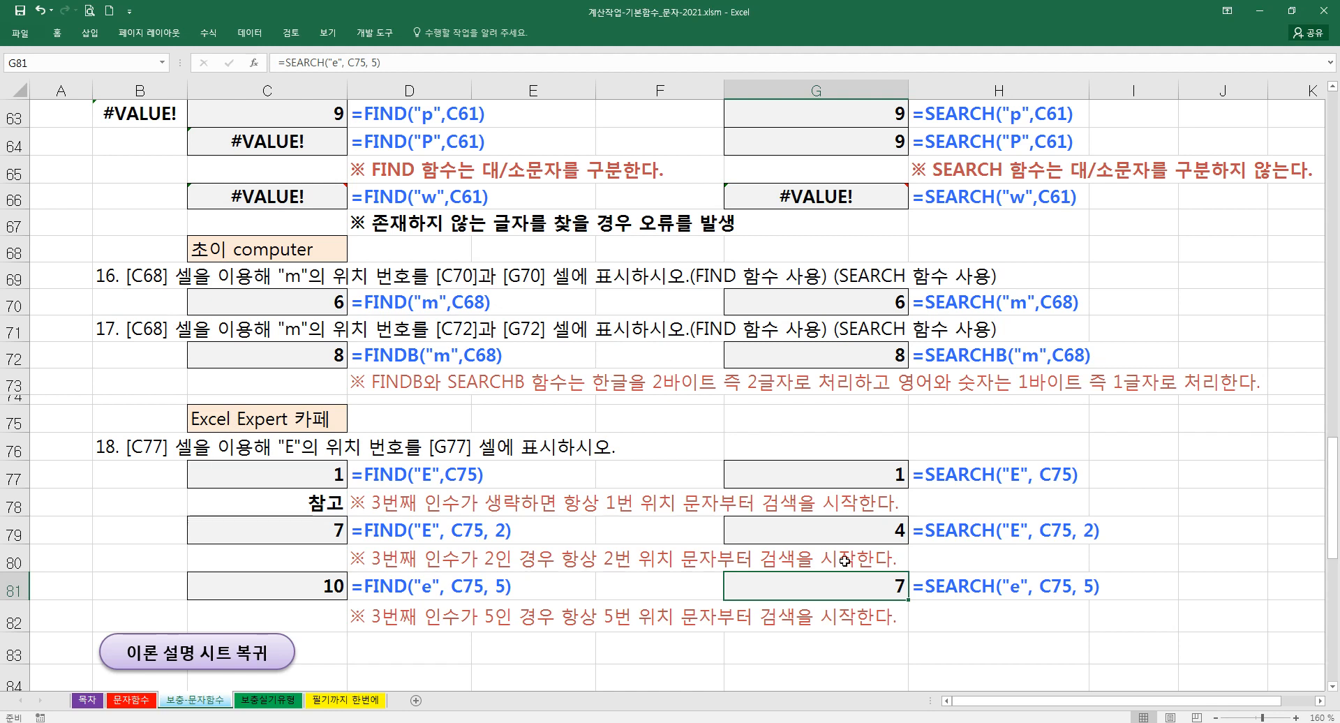
# - Try a FIND formula in E75 with the function arguments dialog, looking for a space " " within C75
pyautogui.click(676, 576)
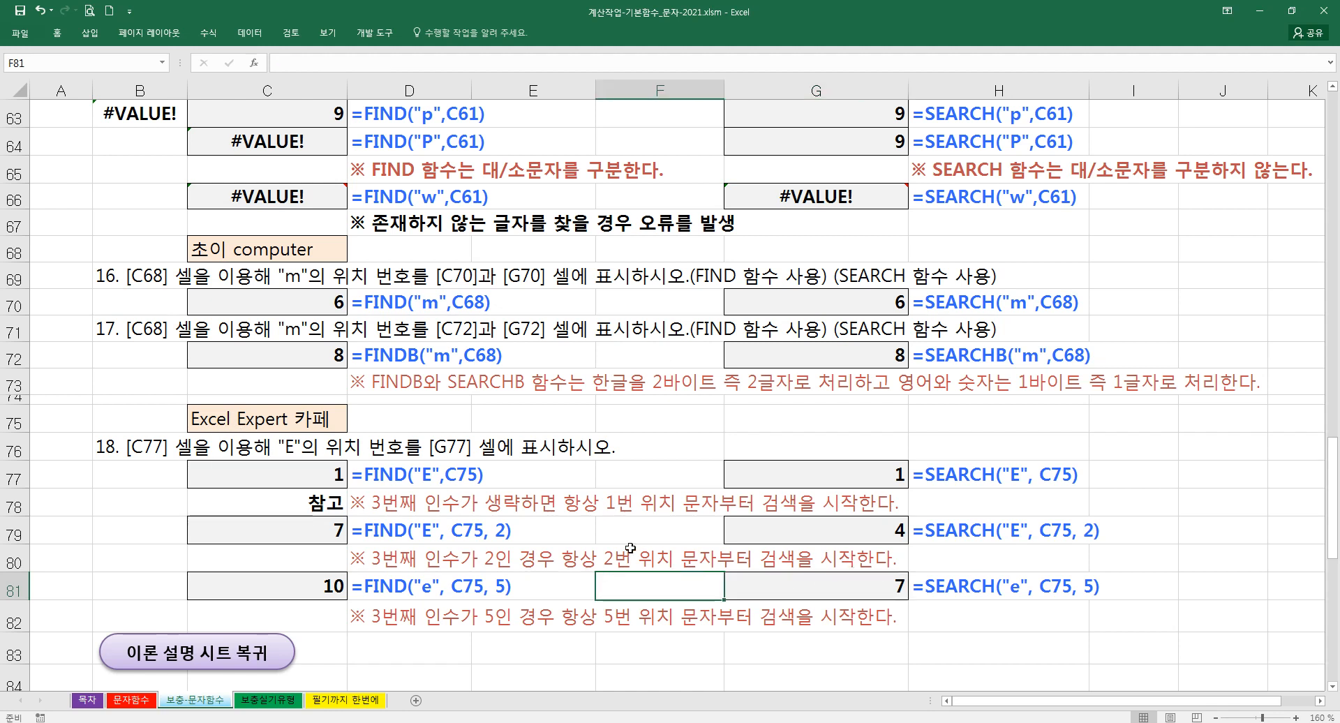
pyautogui.click(554, 415)
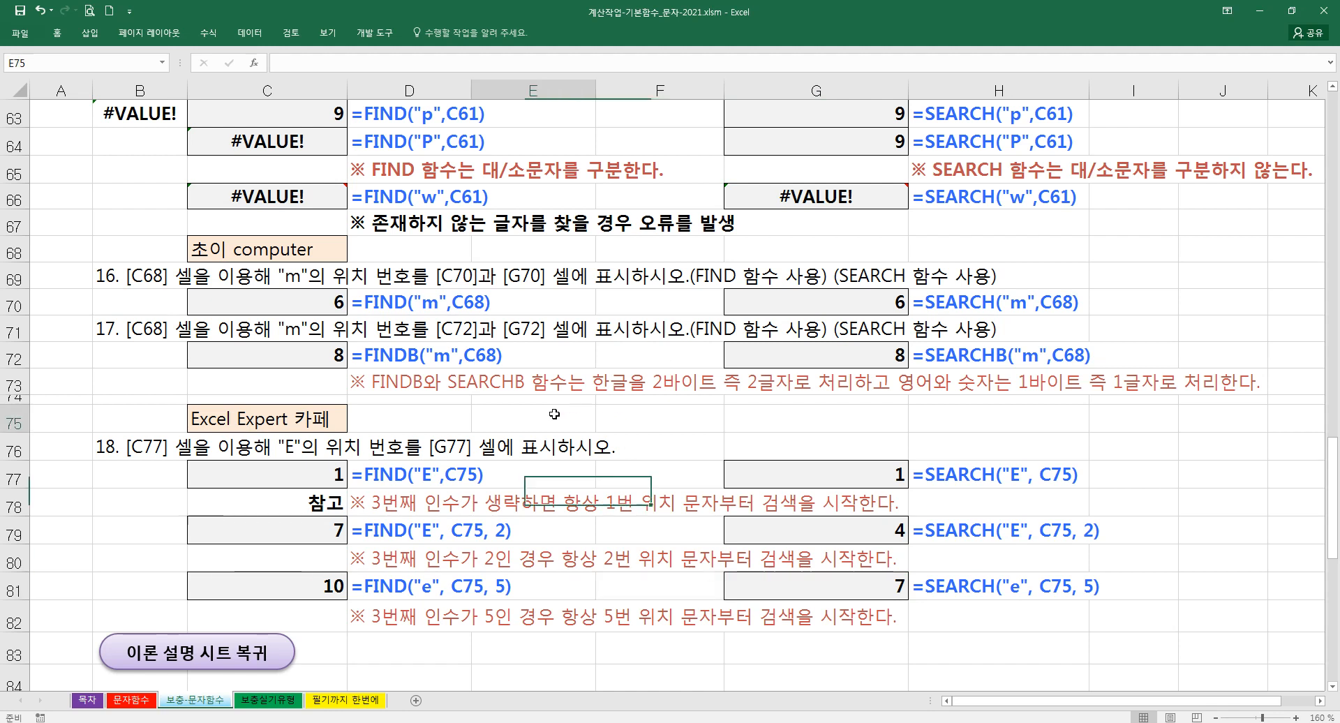
pyautogui.write('=')
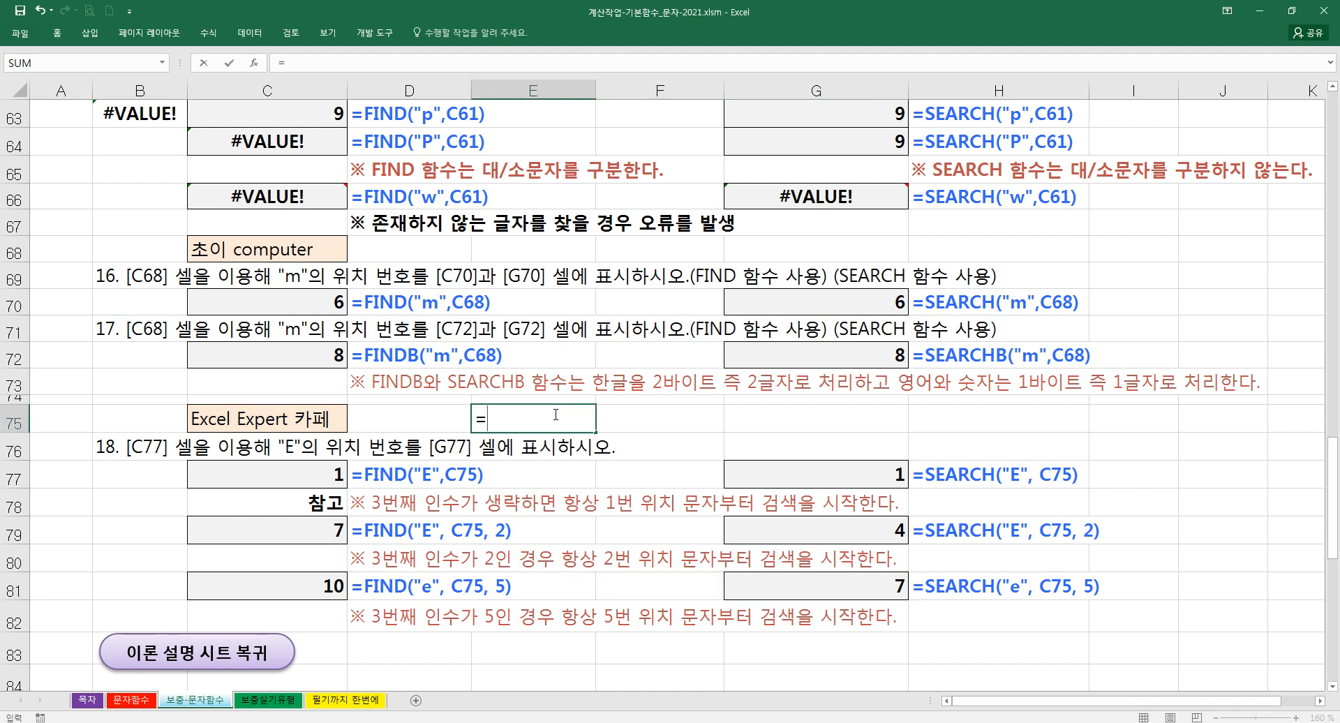
pyautogui.write('FIND')
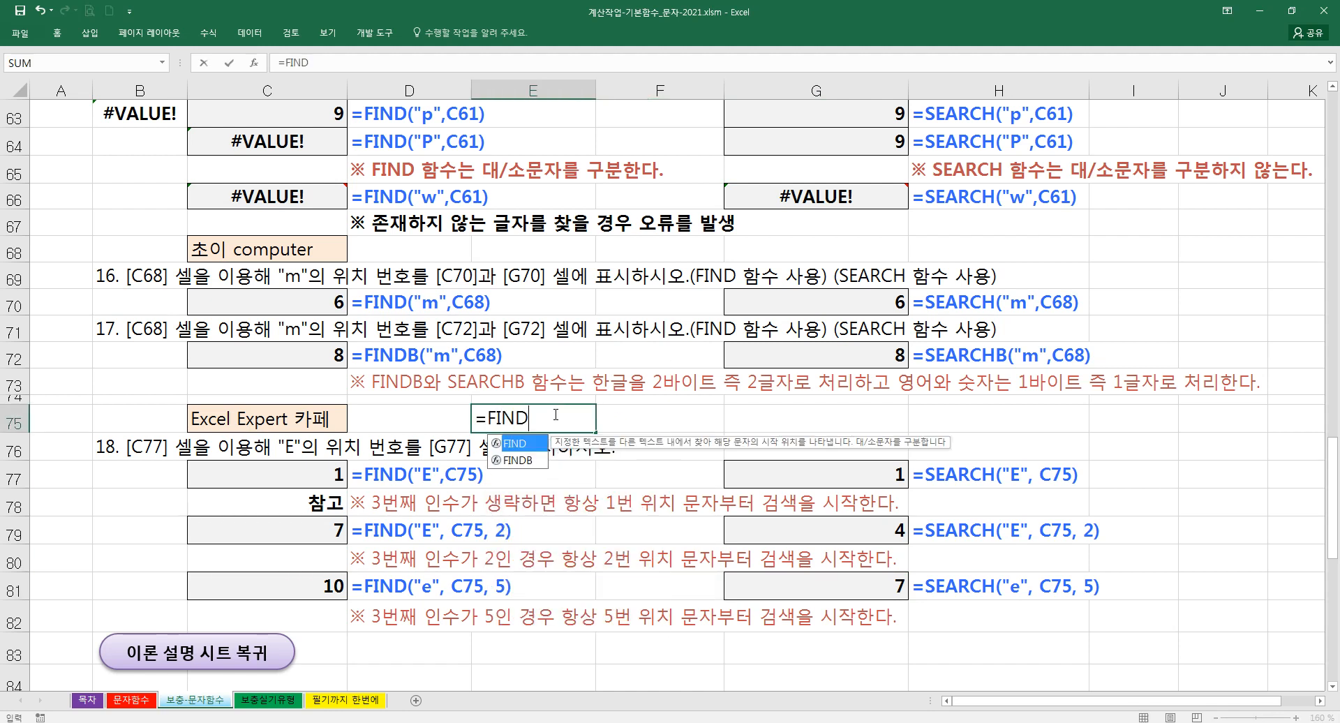
pyautogui.write('(')
pyautogui.hotkey('ctrl', 'a')
pyautogui.write('" "')
pyautogui.press('Tab')
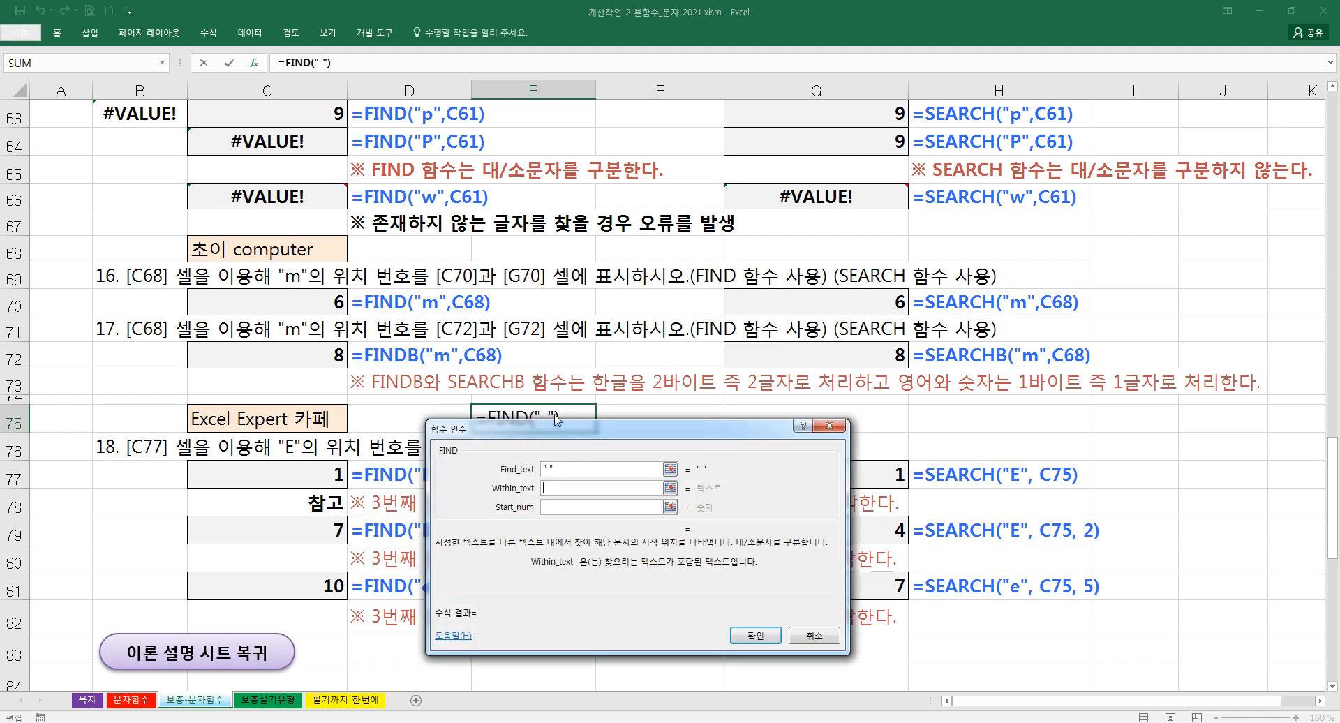
pyautogui.click(313, 420)
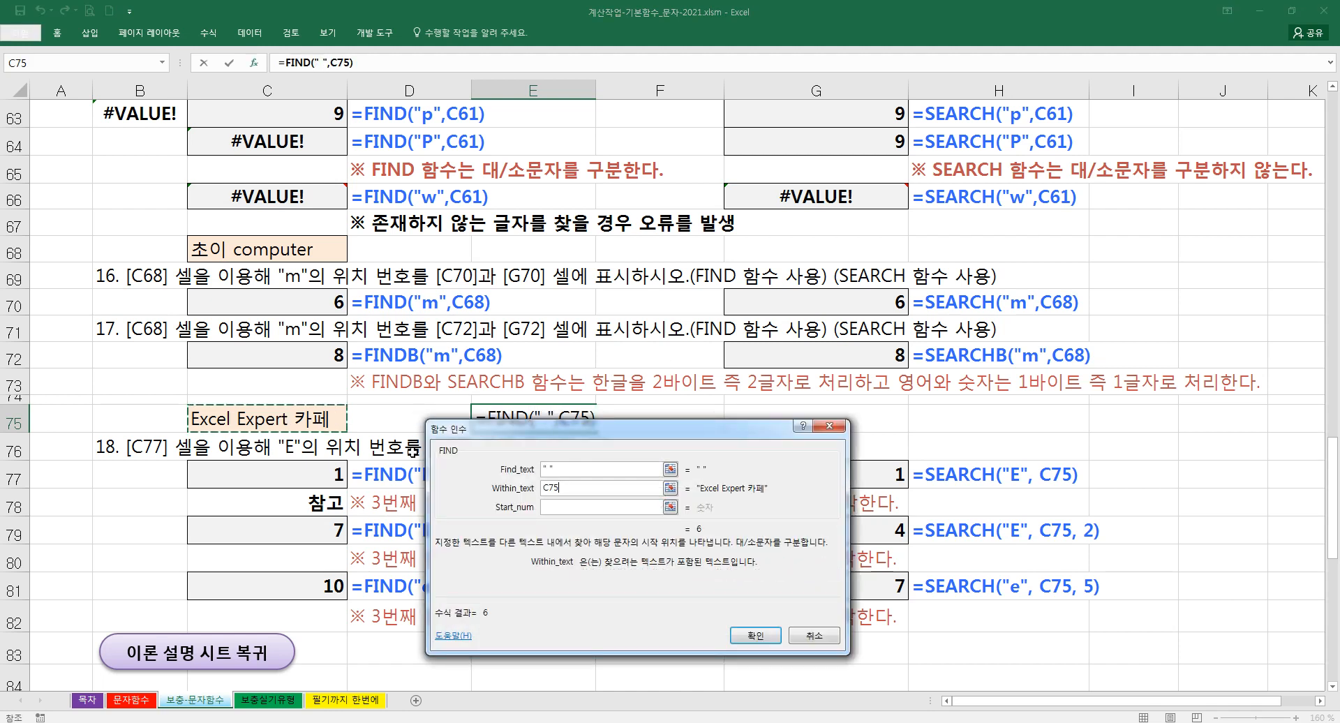
# - Try 7 as the start position of the FIND formula in E75, and discard the formula
pyautogui.click(564, 508)
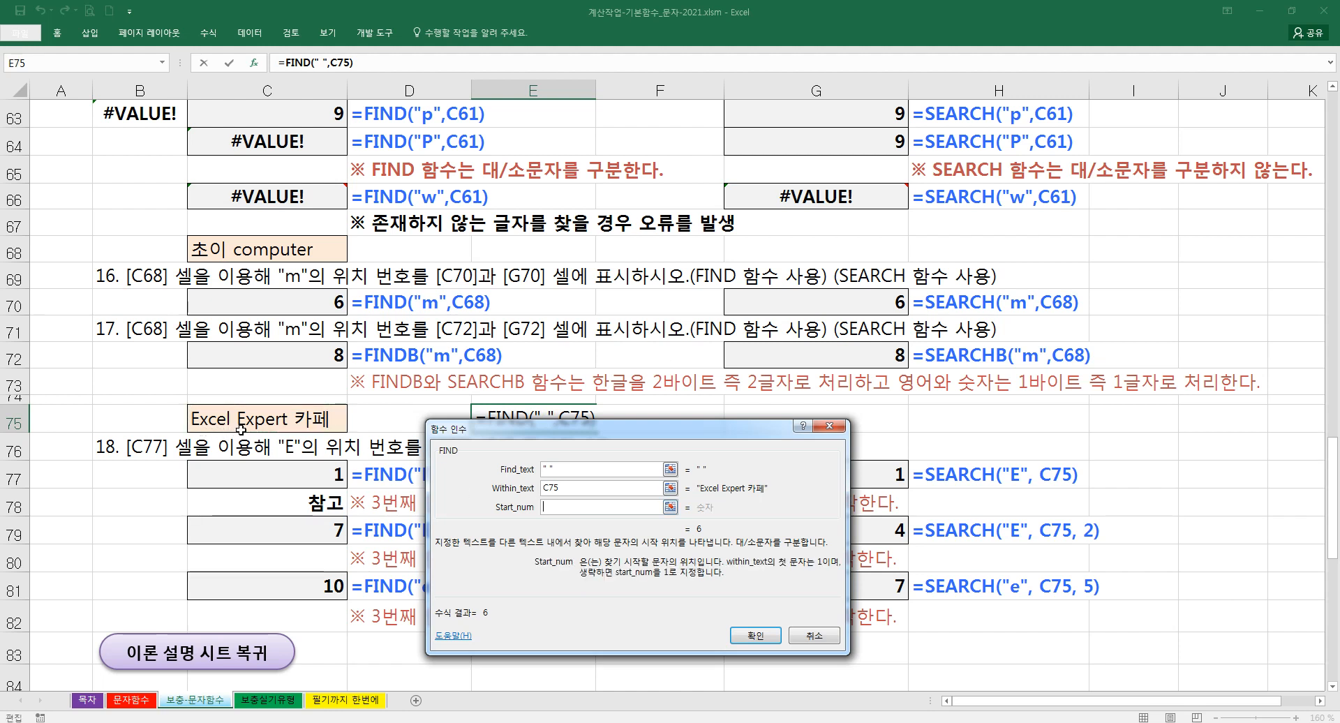
pyautogui.write('7')
pyautogui.moveTo(556, 511); pyautogui.dragTo(507, 504)
pyautogui.press('Escape')
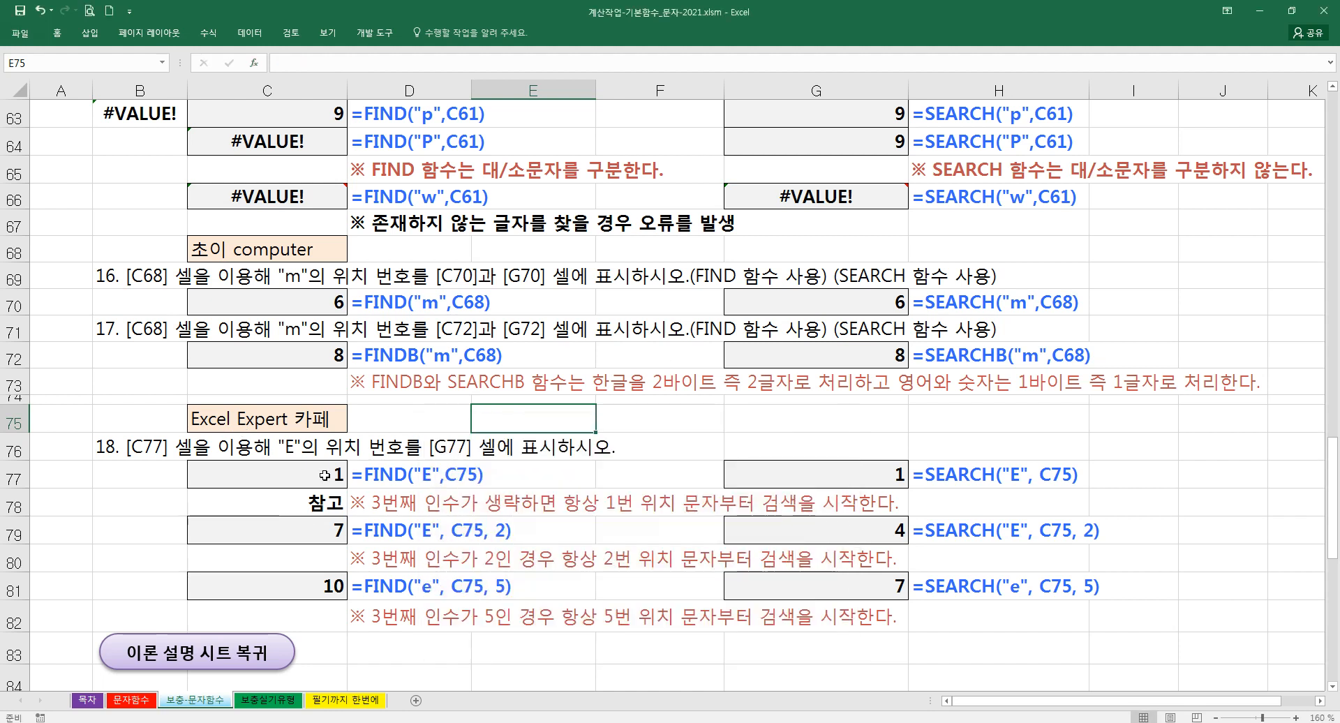
# - Return from the practice sheet to section 5 on the 문자함수 theory sheet
pyautogui.click(463, 527)
pyautogui.scroll(-1, 464, 527)
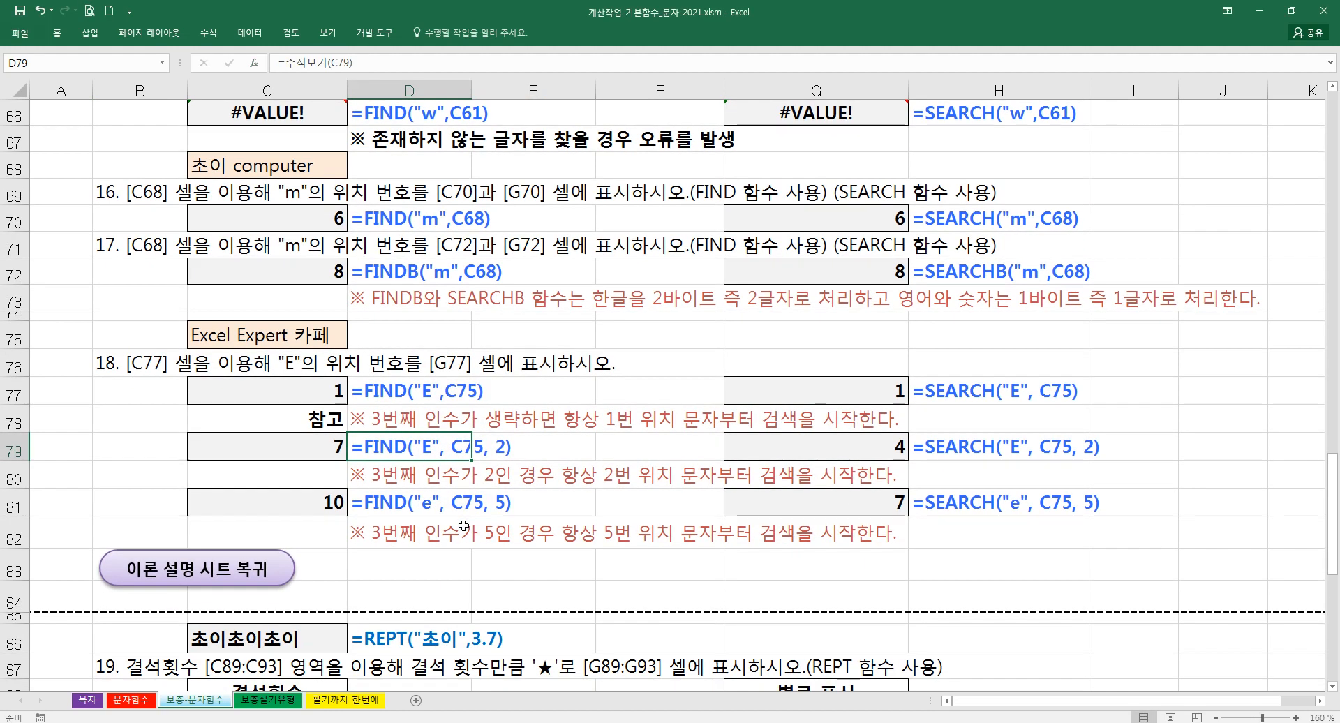
pyautogui.scroll(1, 463, 526)
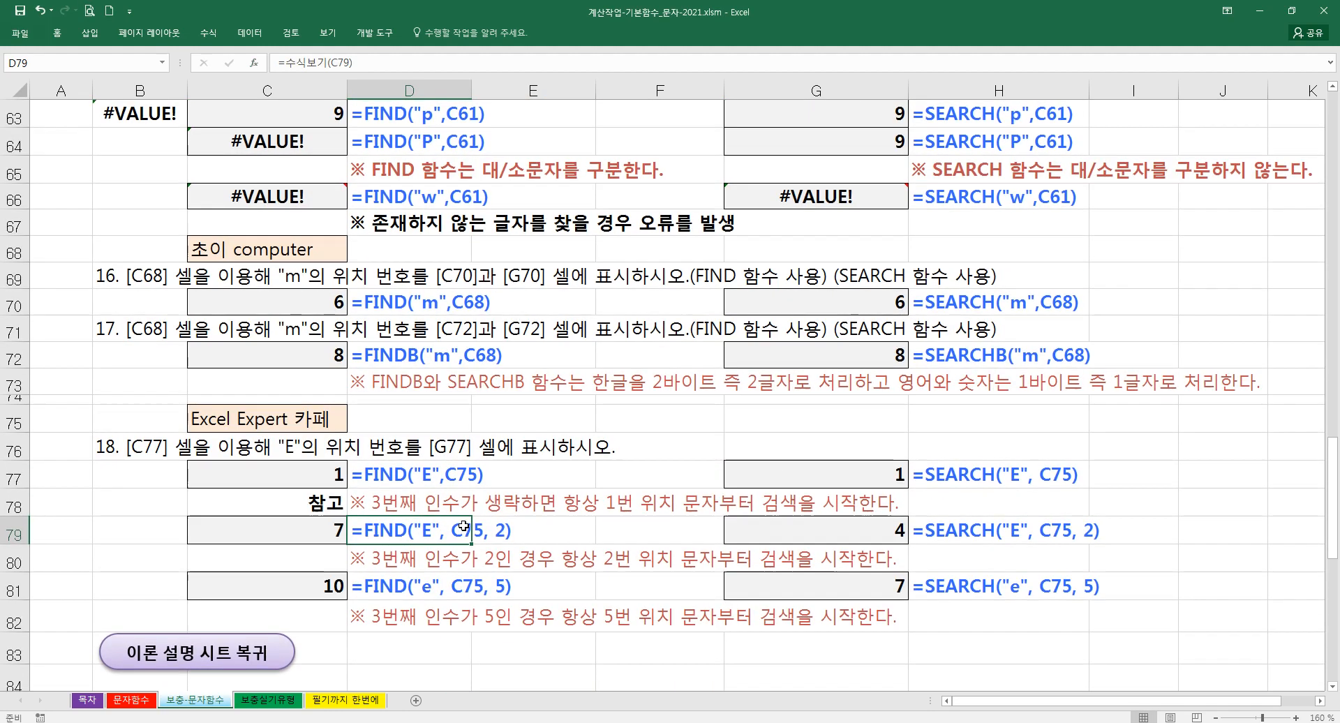
pyautogui.click(280, 654)
pyautogui.click(370, 444)
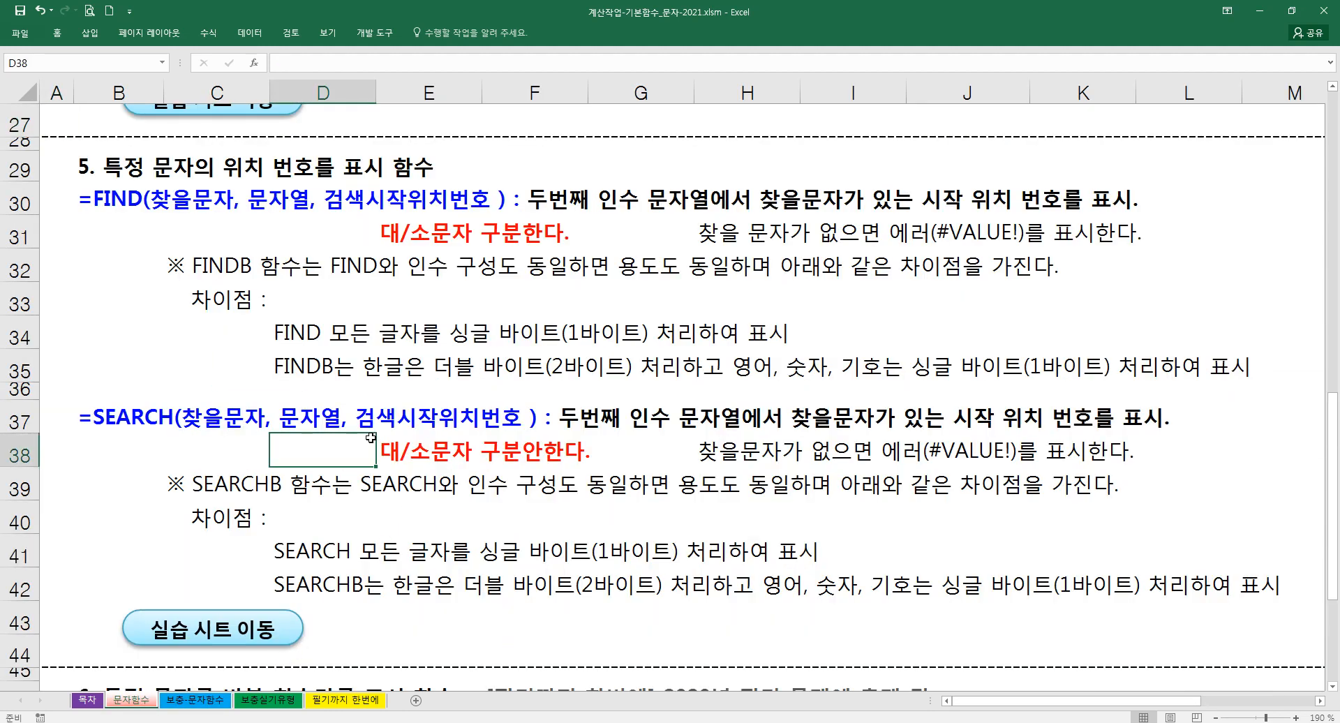
# - Compare the arguments and byte-handling notes of FIND/FINDB with those of SEARCH/SEARCHB in rows 30 to 42
pyautogui.scroll(-1, 316, 421)
pyautogui.scroll(-2, 316, 421)
pyautogui.scroll(2, 316, 420)
pyautogui.moveTo(339, 452); pyautogui.dragTo(340, 575)
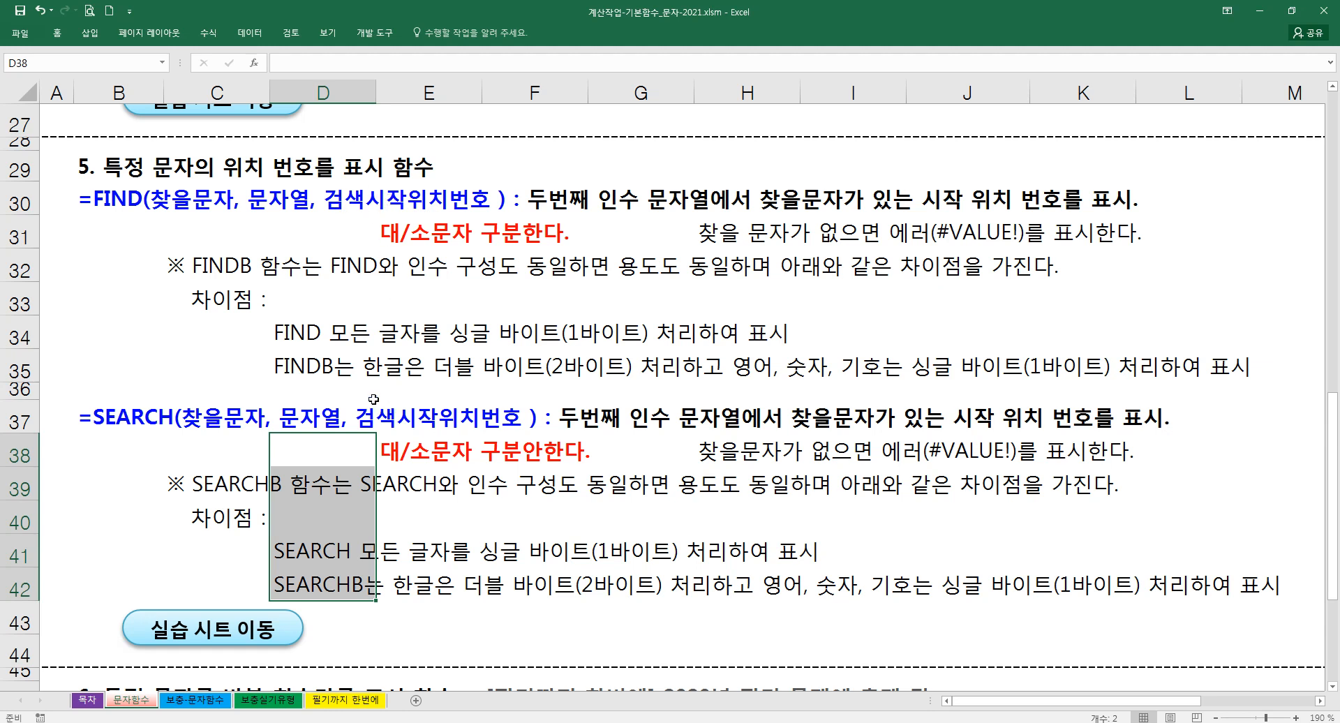
pyautogui.click(388, 419)
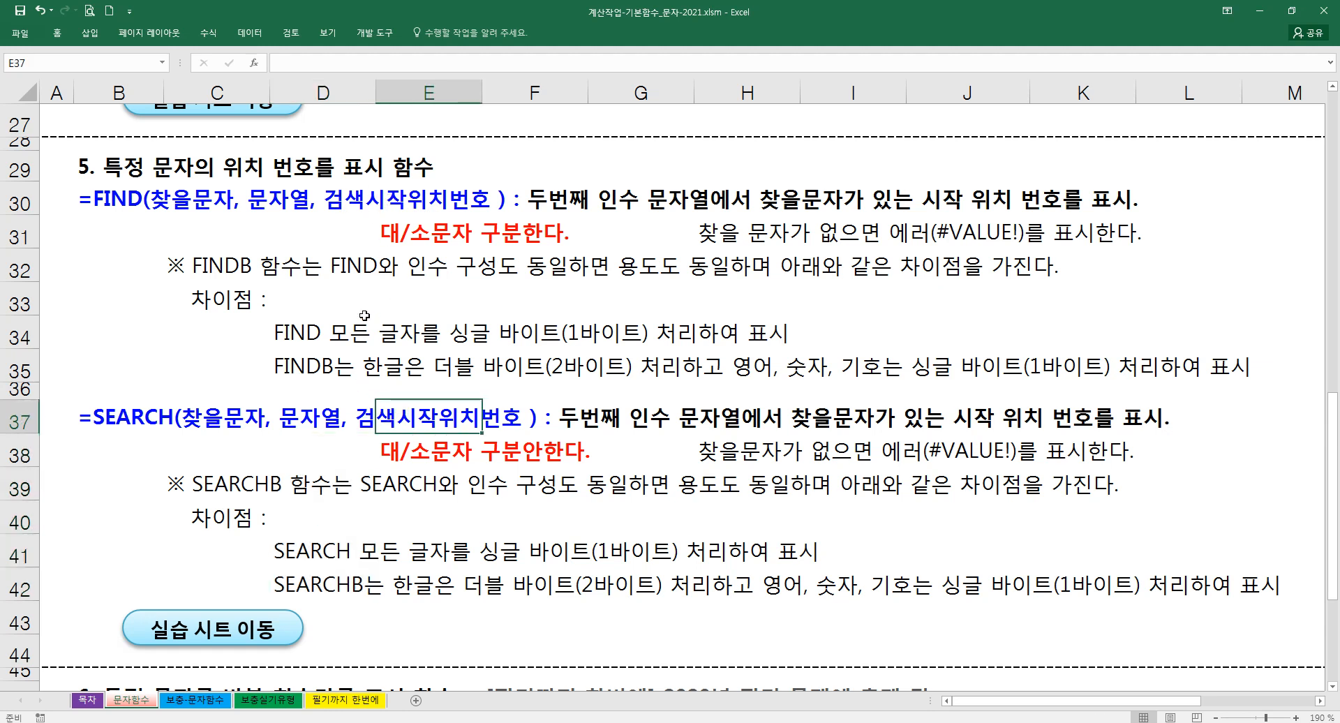
pyautogui.click(347, 208)
pyautogui.click(379, 308)
pyautogui.click(378, 363)
pyautogui.click(375, 413)
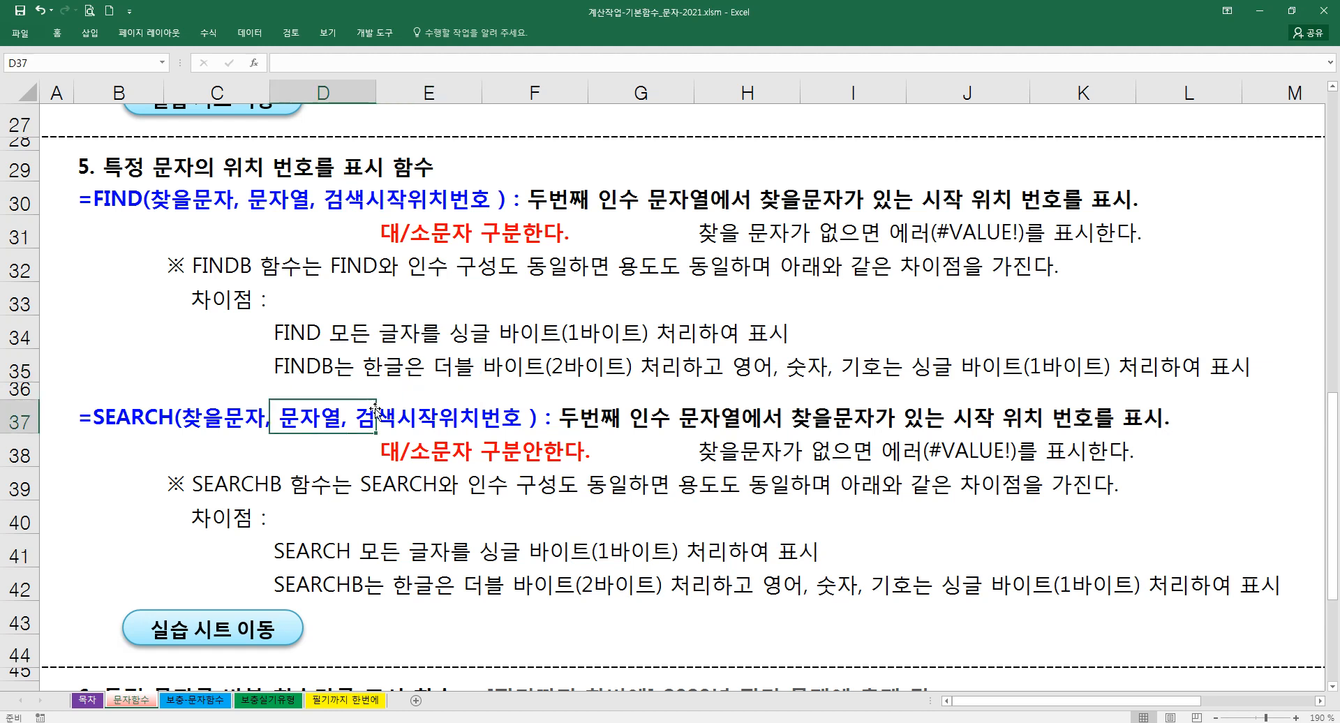
pyautogui.click(303, 210)
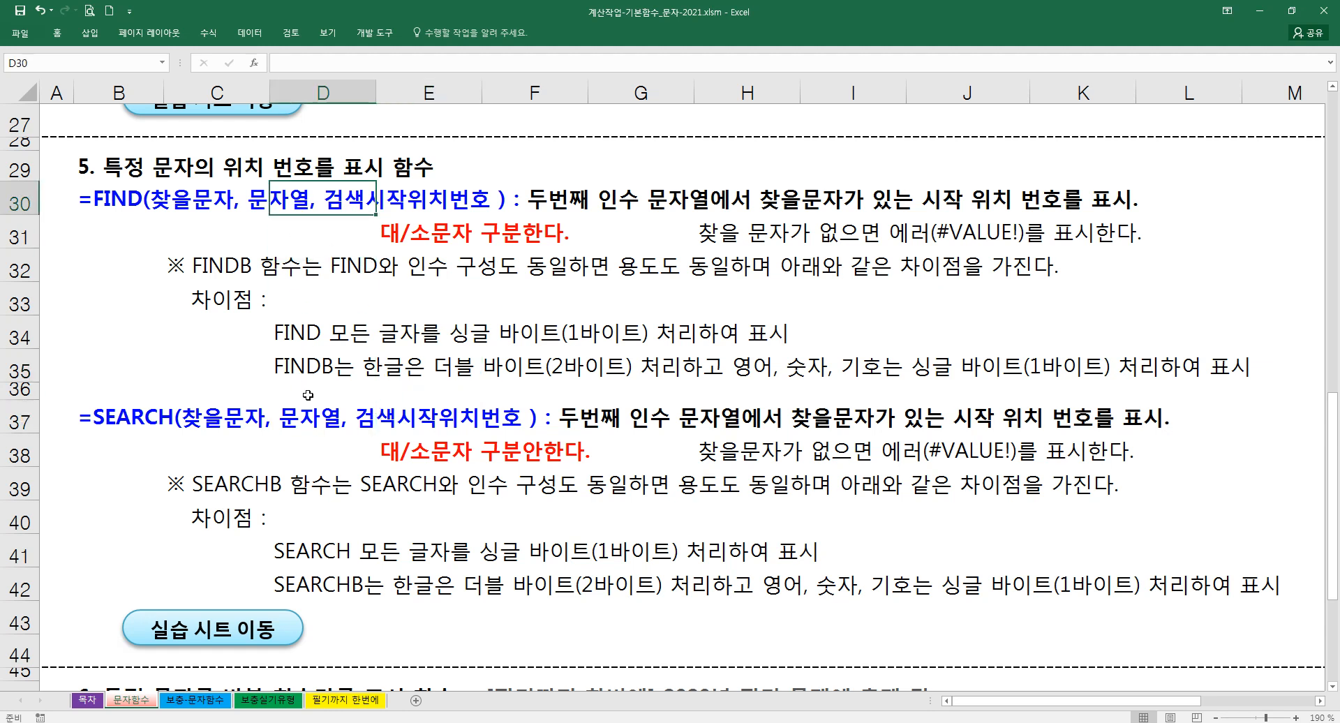
# - Compare the upper/lowercase notes of FIND and SEARCH in rows 31 and 38, temporarily boxing the function names and key words
pyautogui.click(404, 236)
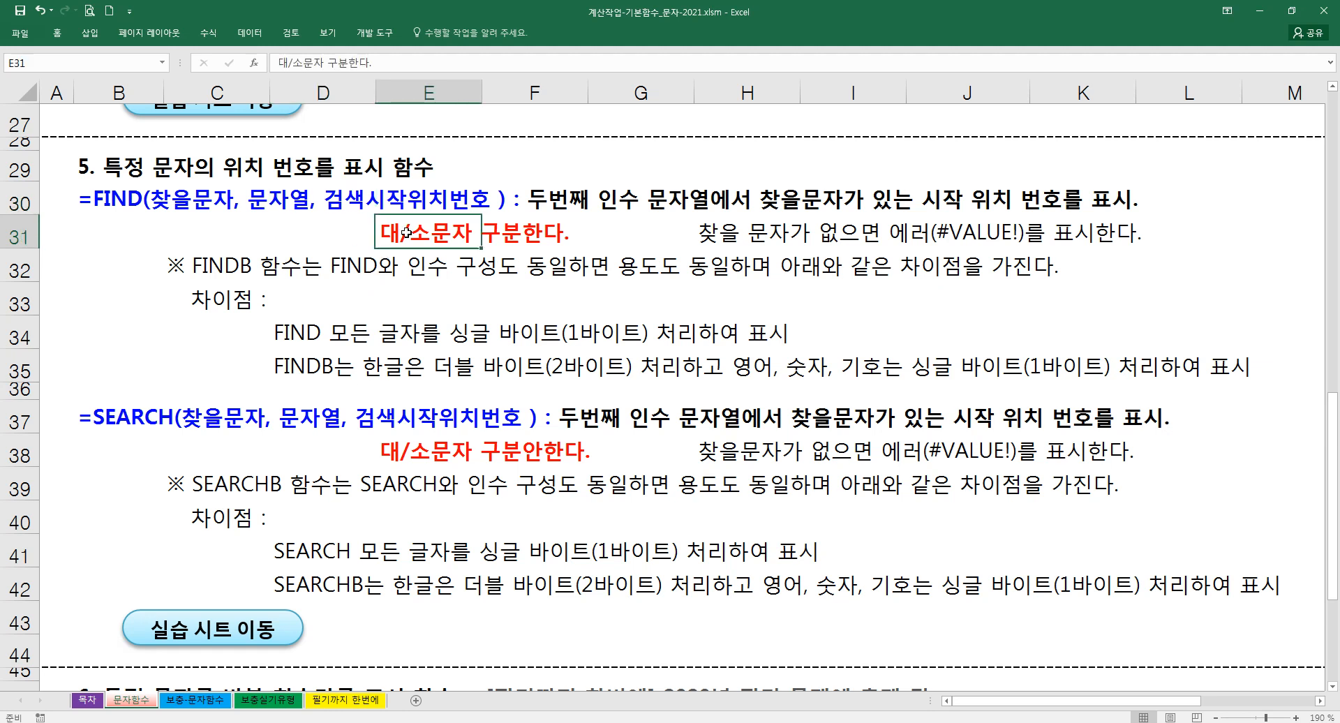
pyautogui.click(385, 283)
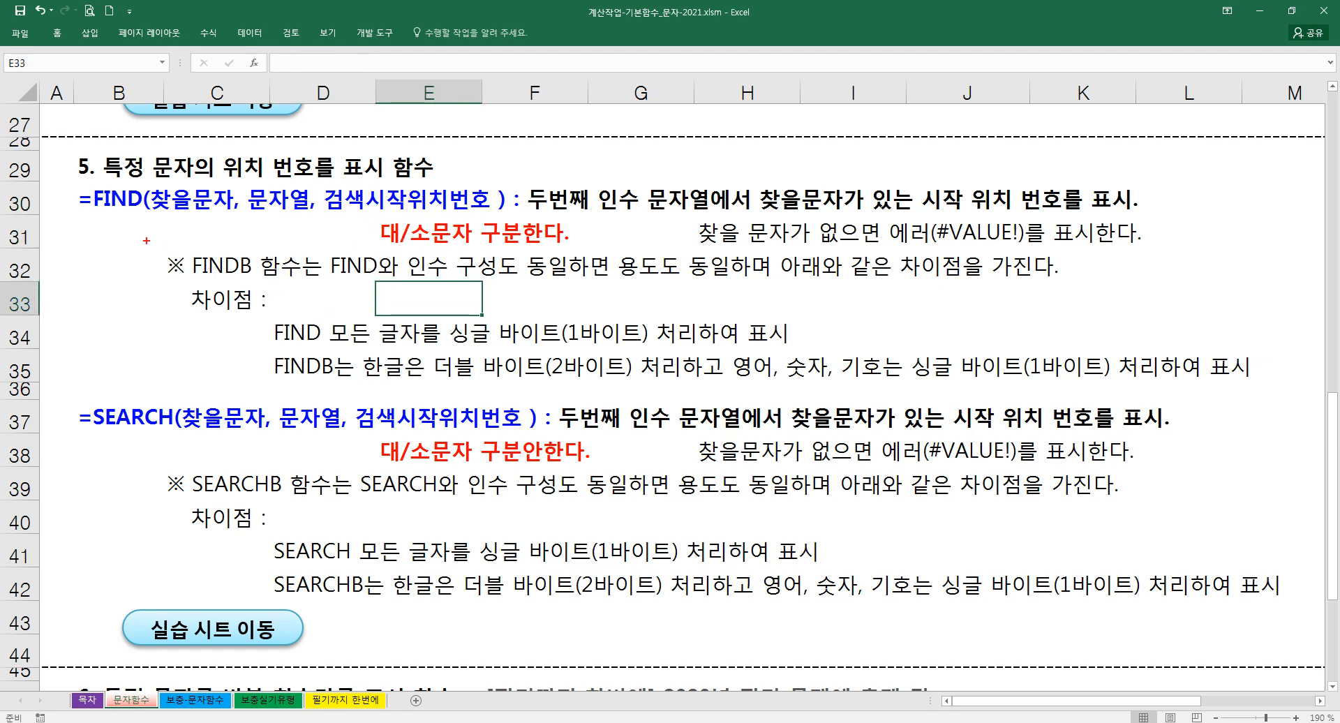
pyautogui.moveTo(90, 180); pyautogui.dragTo(143, 217)
pyautogui.moveTo(481, 219); pyautogui.dragTo(570, 250)
pyautogui.moveTo(93, 402); pyautogui.dragTo(186, 433)
pyautogui.moveTo(486, 441); pyautogui.dragTo(595, 473)
pyautogui.press('Escape')
pyautogui.click(352, 365)
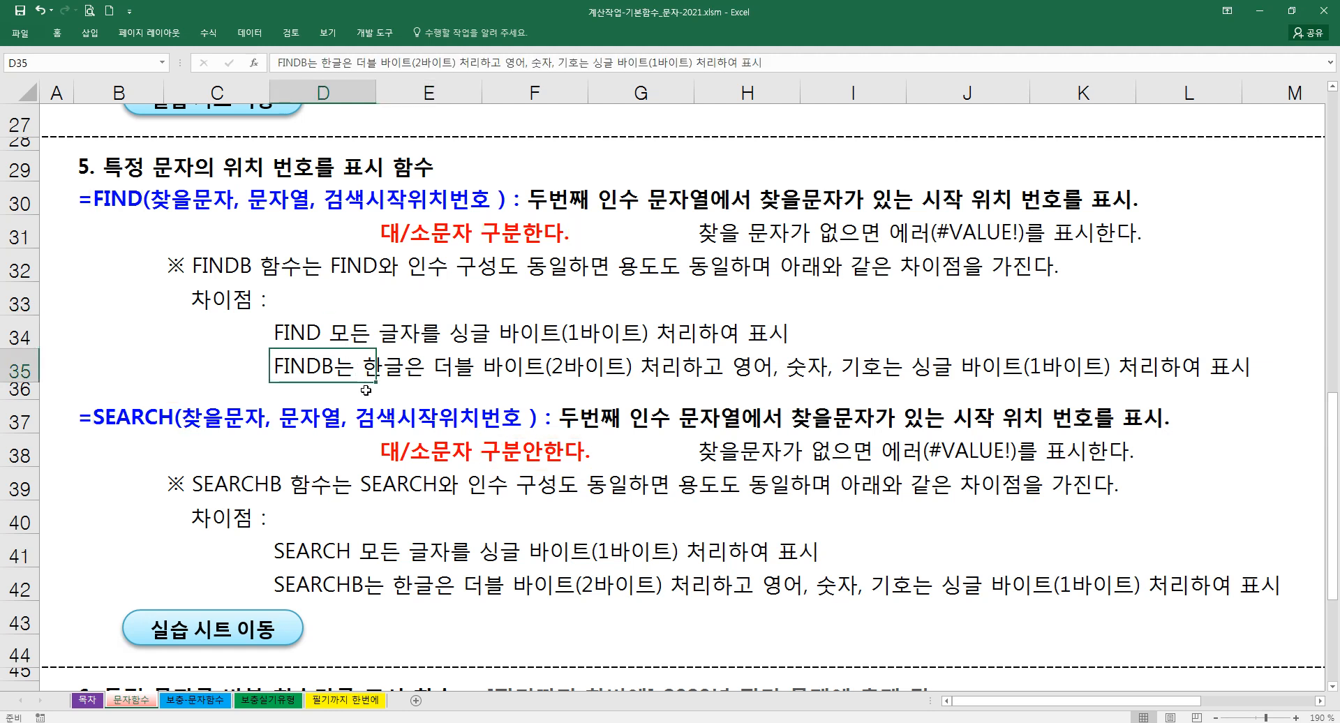
pyautogui.click(224, 367)
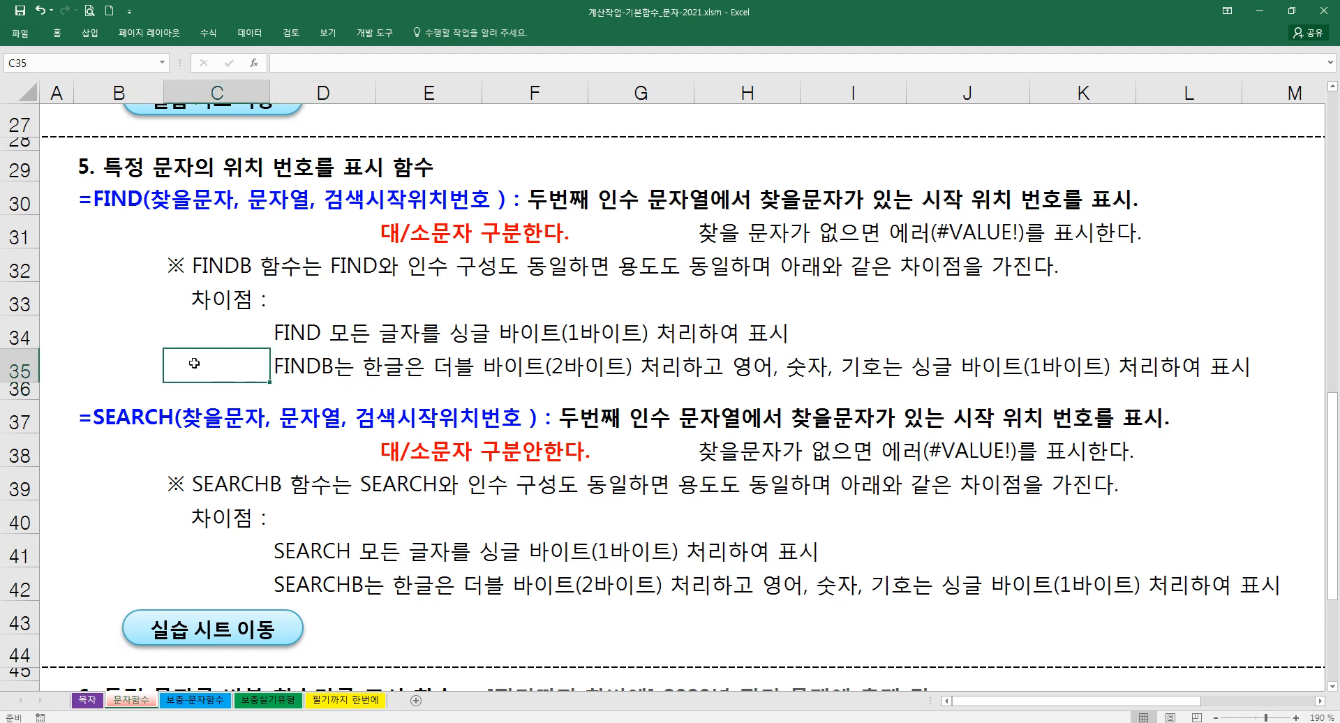
pyautogui.click(144, 365)
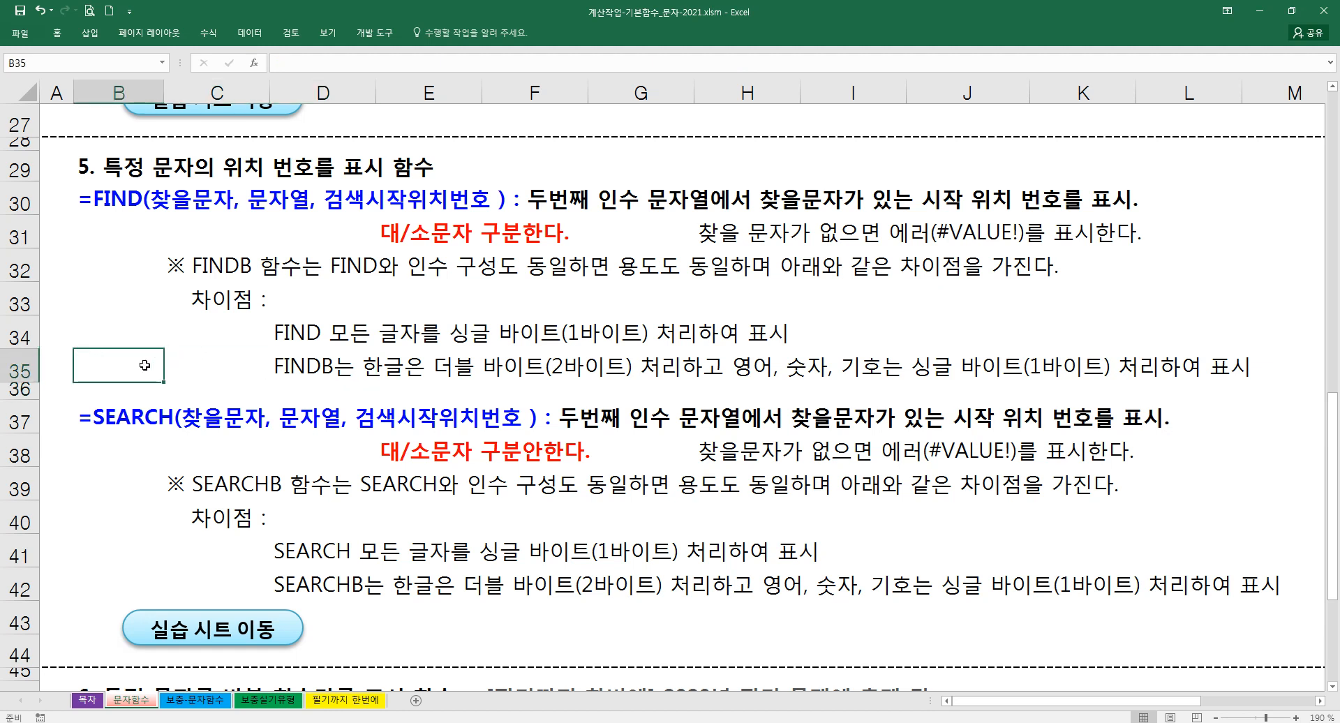